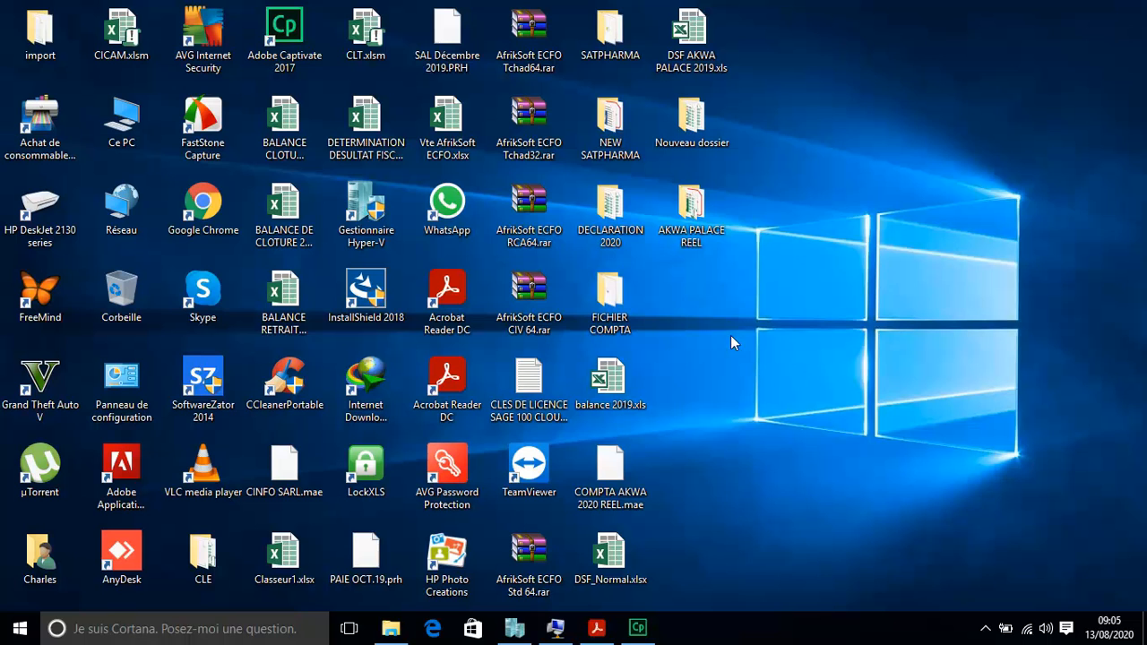
Step: Bring up the MySoft virtual machine window, reposition it, then minimize it to show the host desktop
left_click(556, 627)
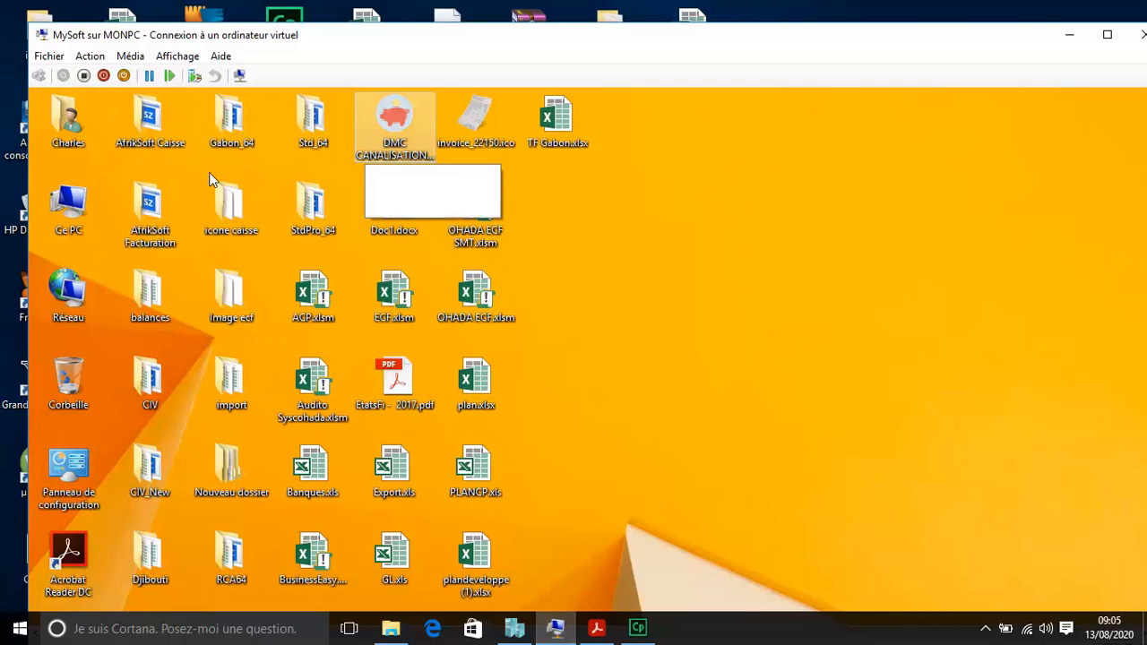
left_click_drag(360, 43, 484, 51)
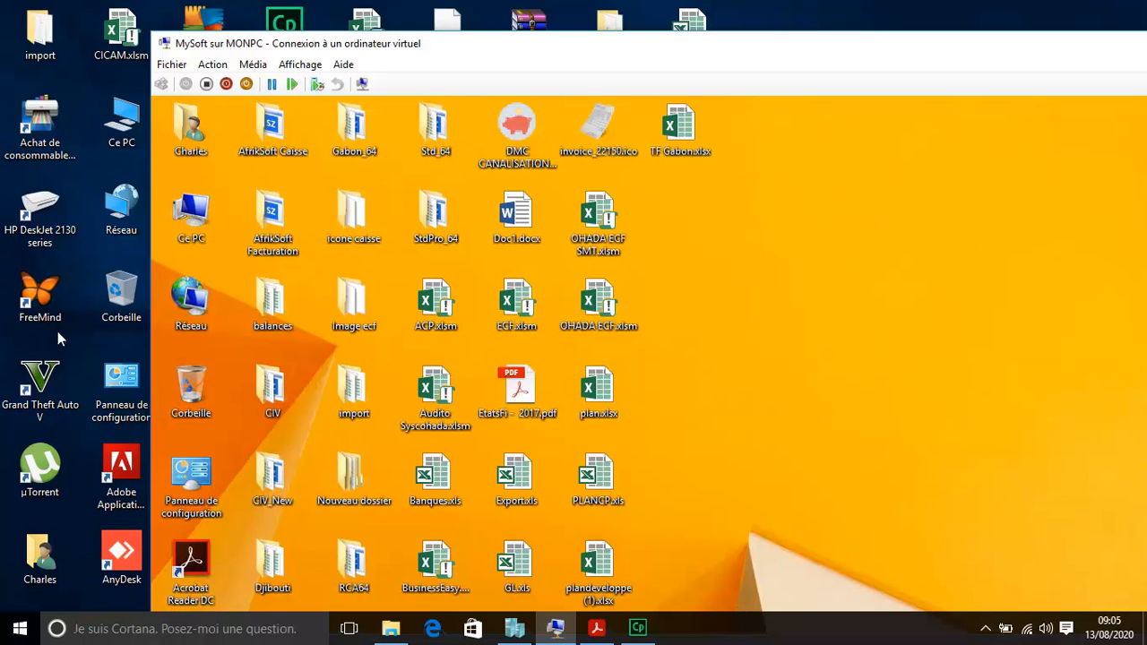
left_click_drag(784, 56, 648, 61)
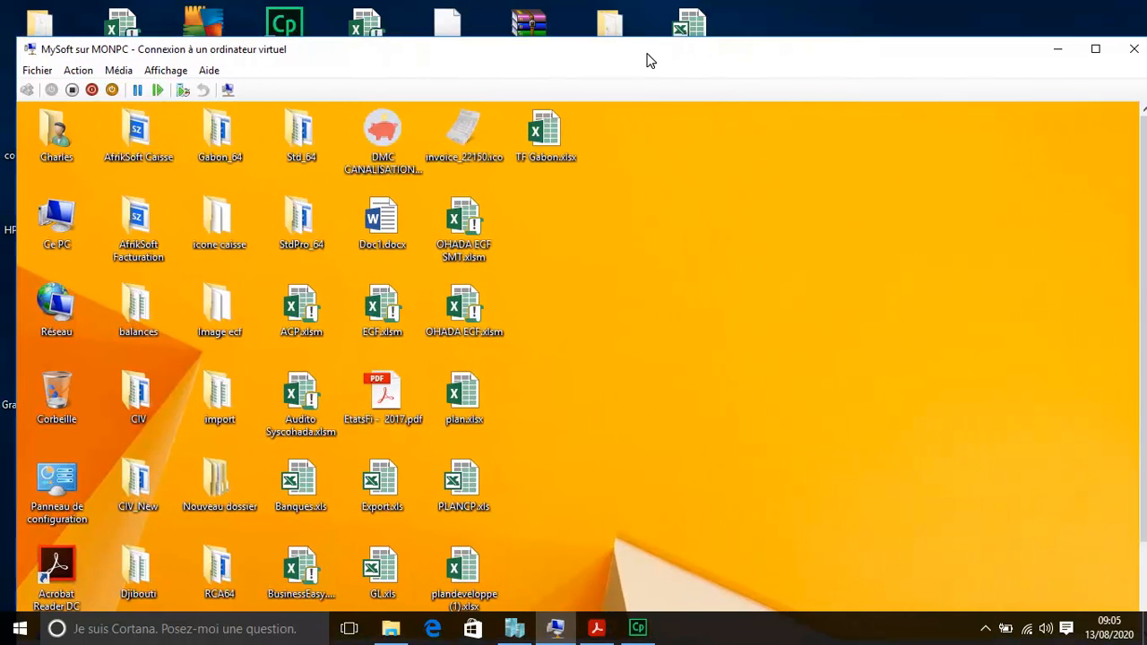
left_click(1056, 52)
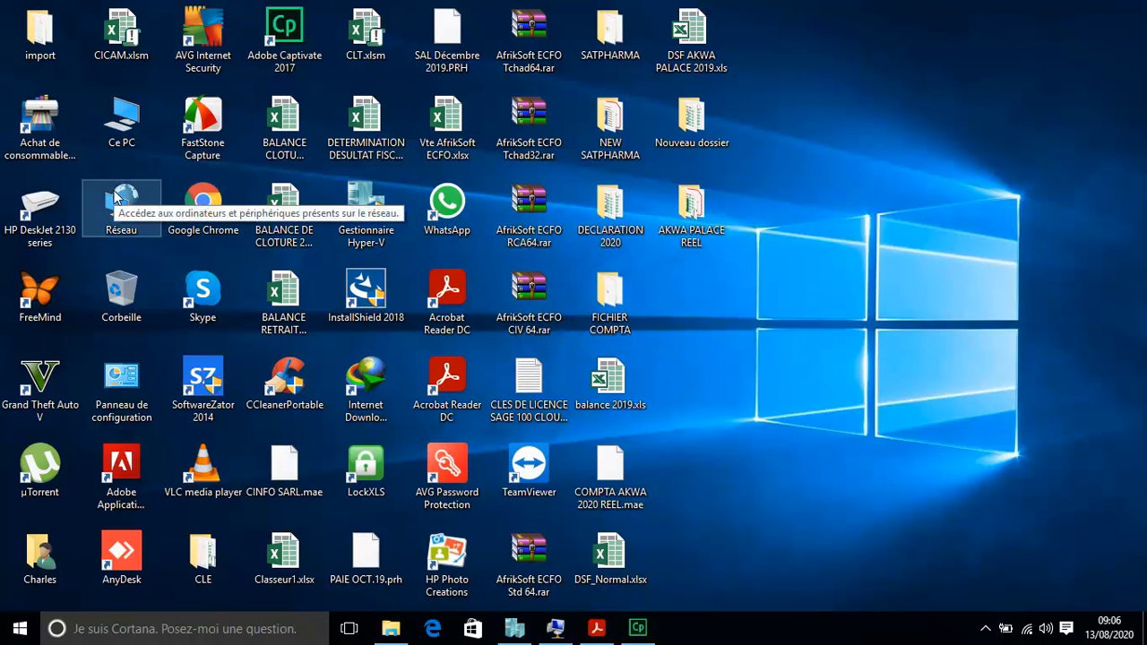
Step: Browse Réseau to MONPC > Users > Public > Documents publics
double_click(115, 197)
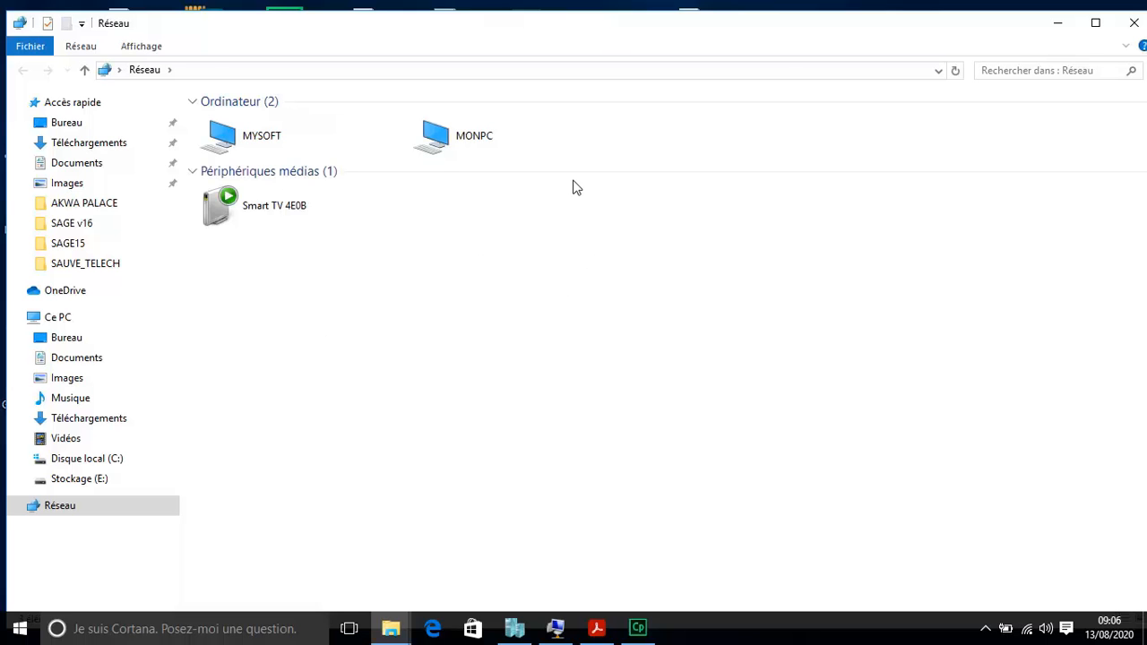
left_click(491, 144)
double_click(492, 144)
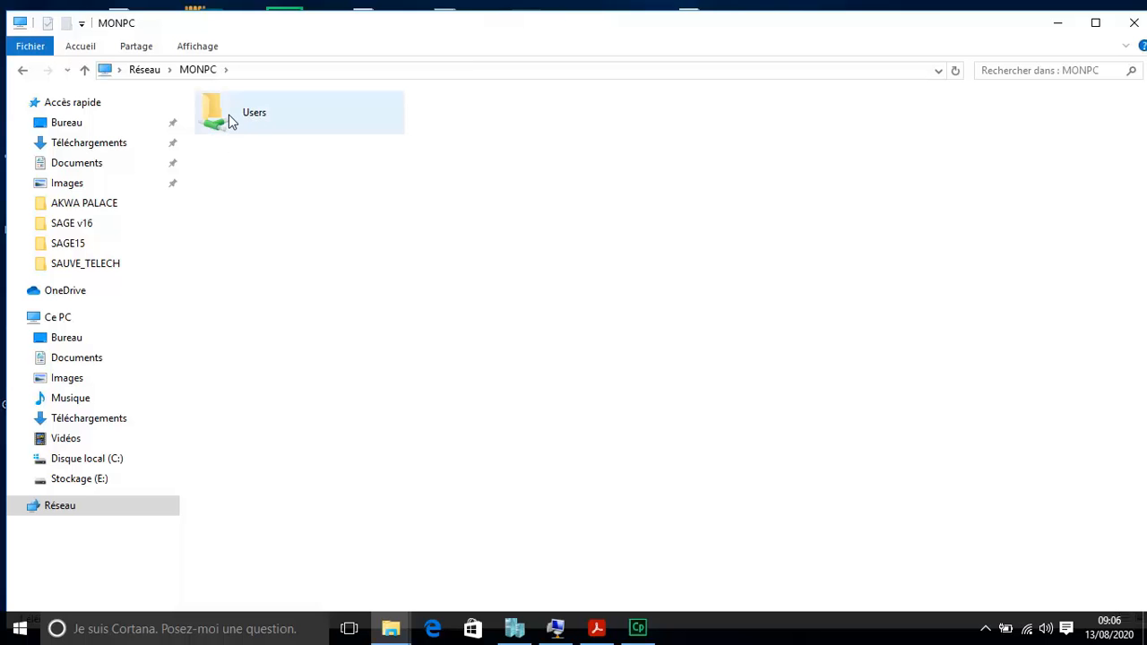
double_click(260, 123)
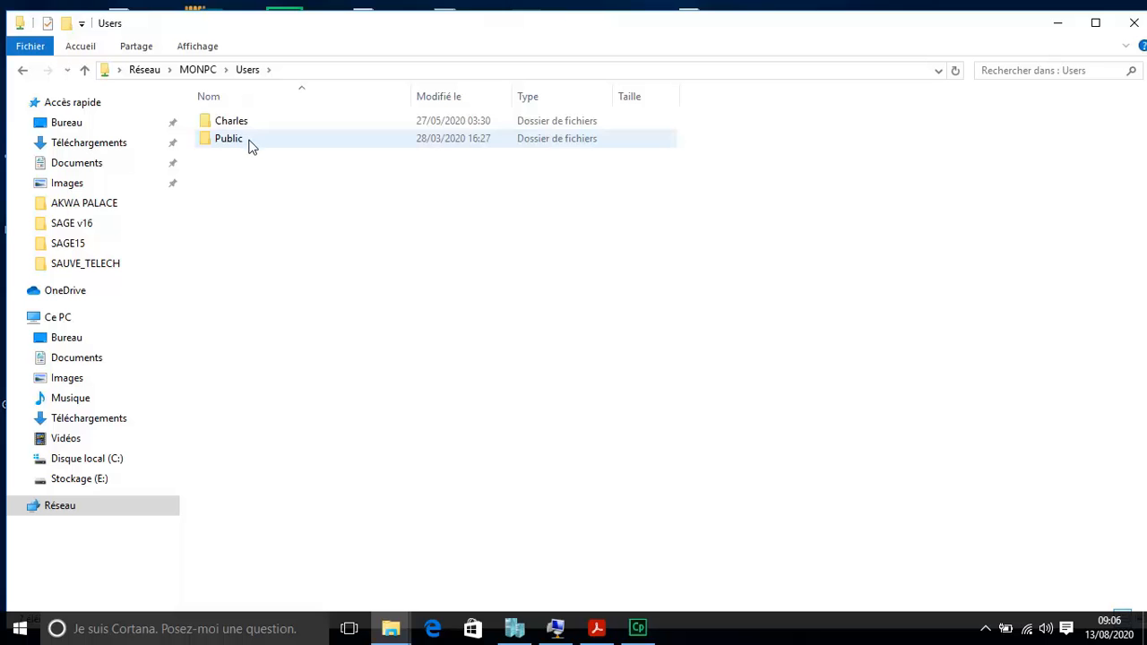
double_click(249, 141)
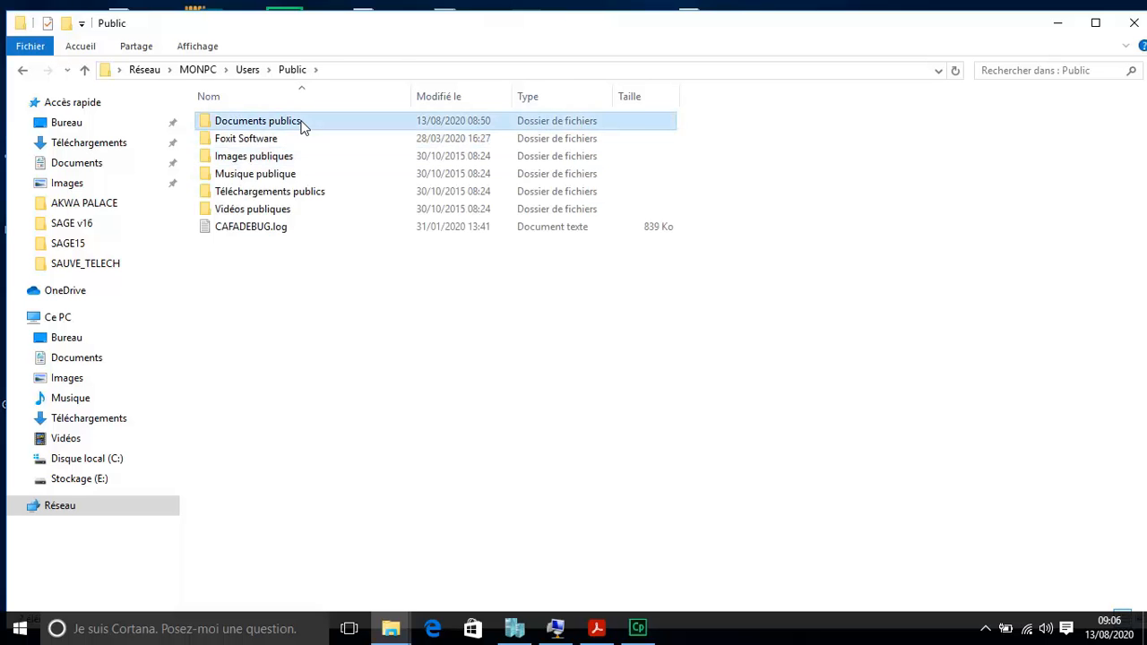
double_click(302, 123)
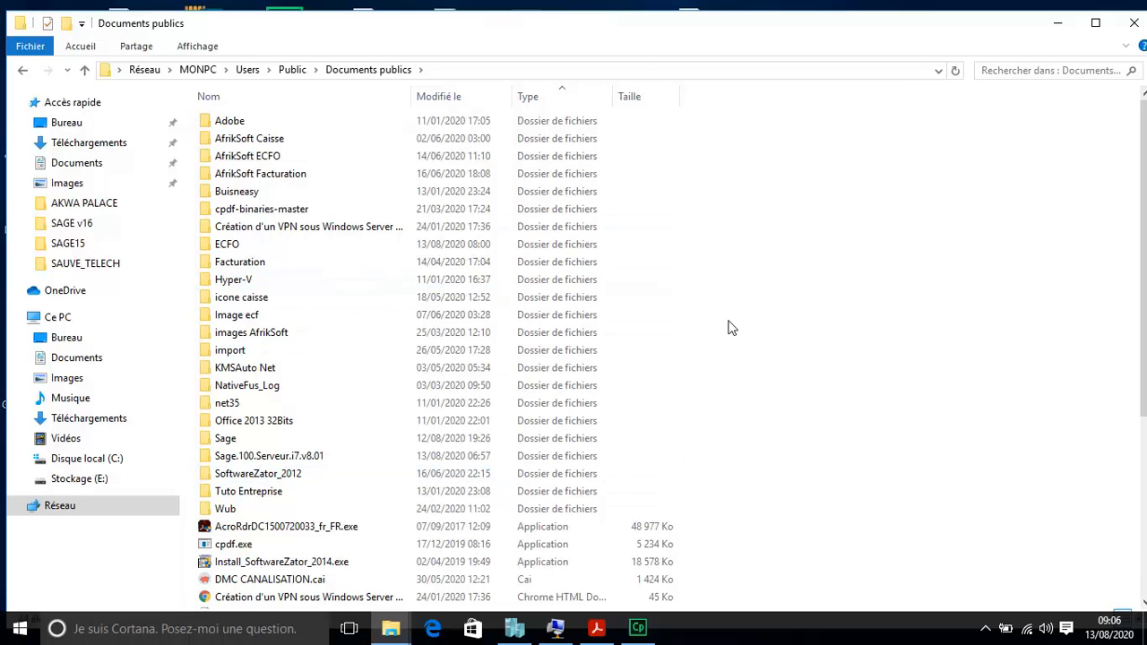
Step: Add a folder named BasePaie via Nouveau > Dossier in Documents publics, then select it
right_click(747, 219)
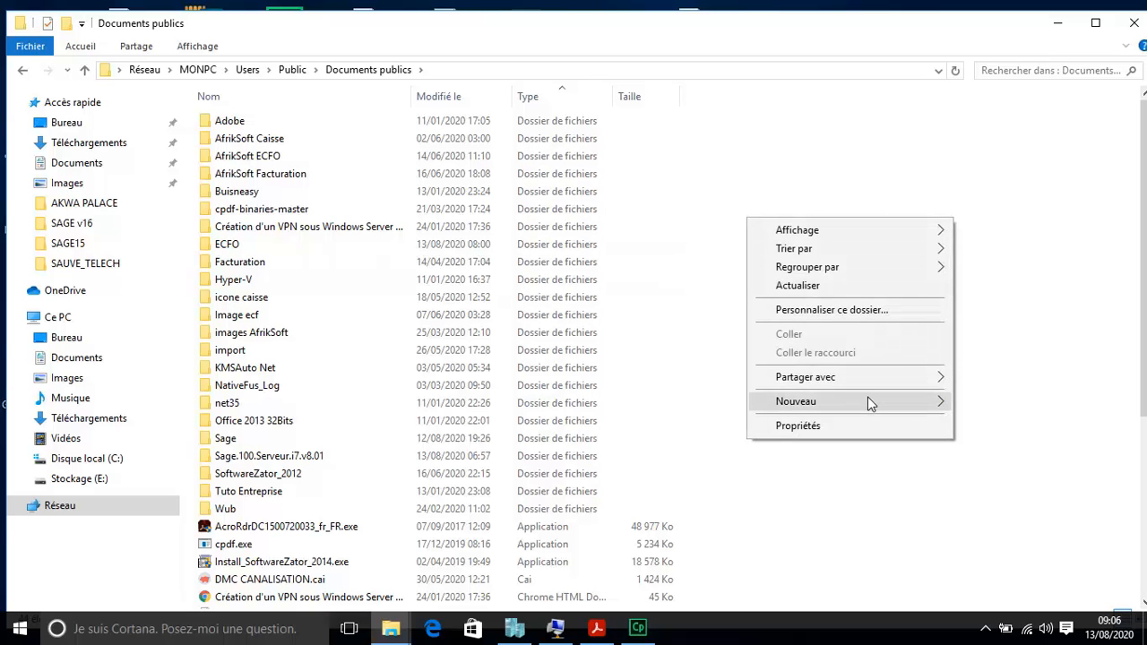
mouse_move(868, 401)
left_click(679, 403)
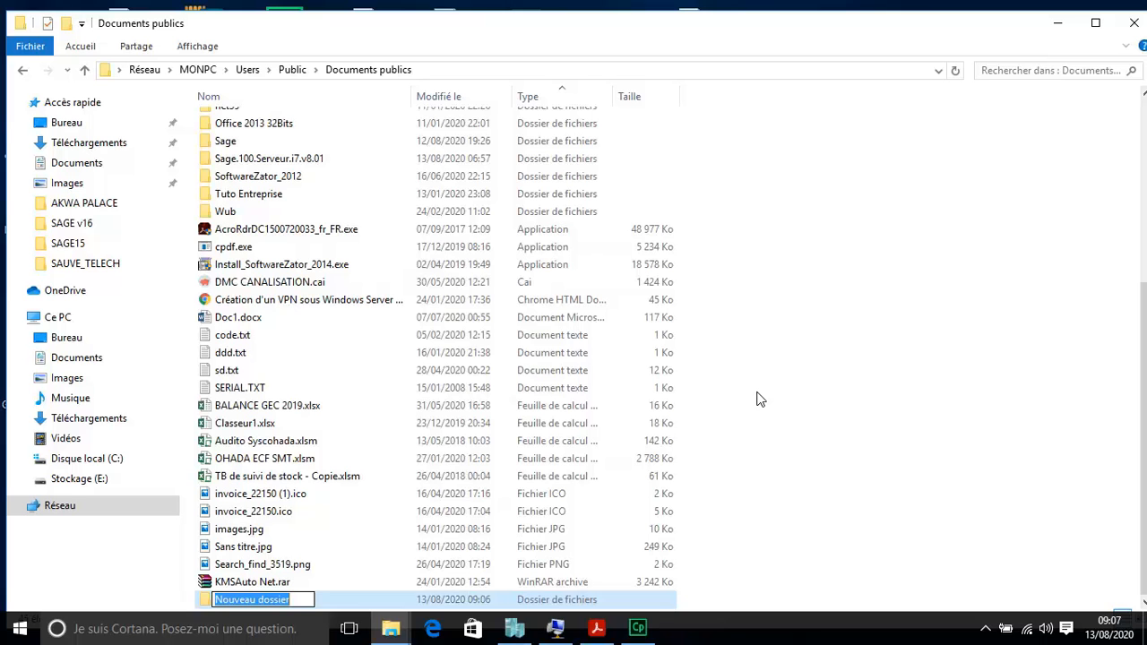
type("BasePaie")
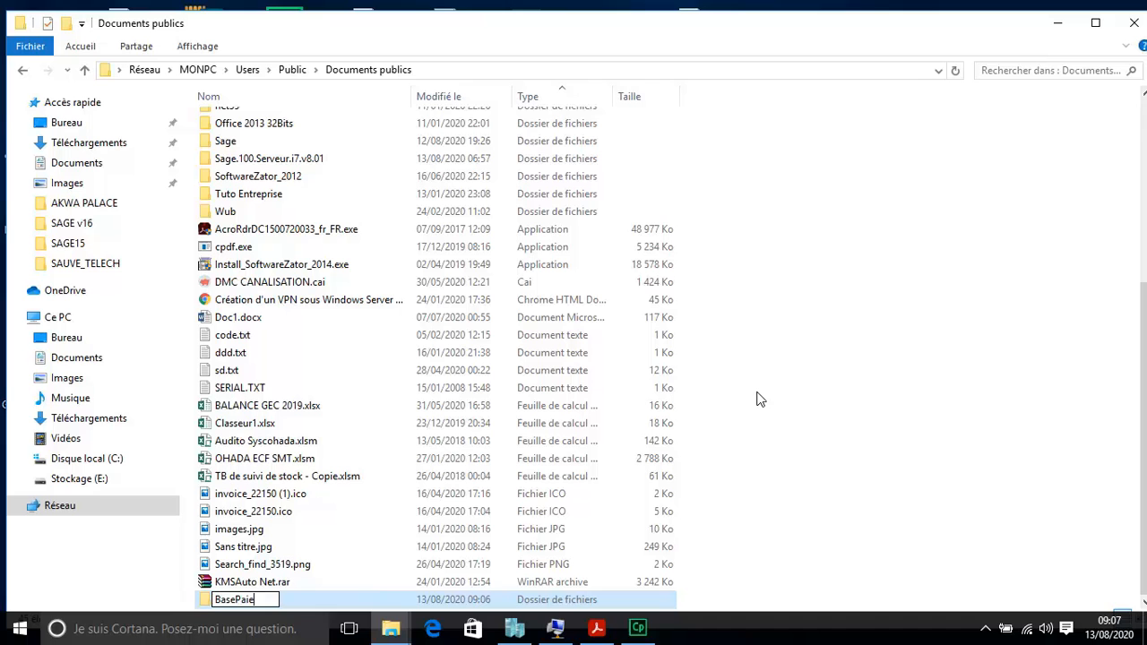
key("Return")
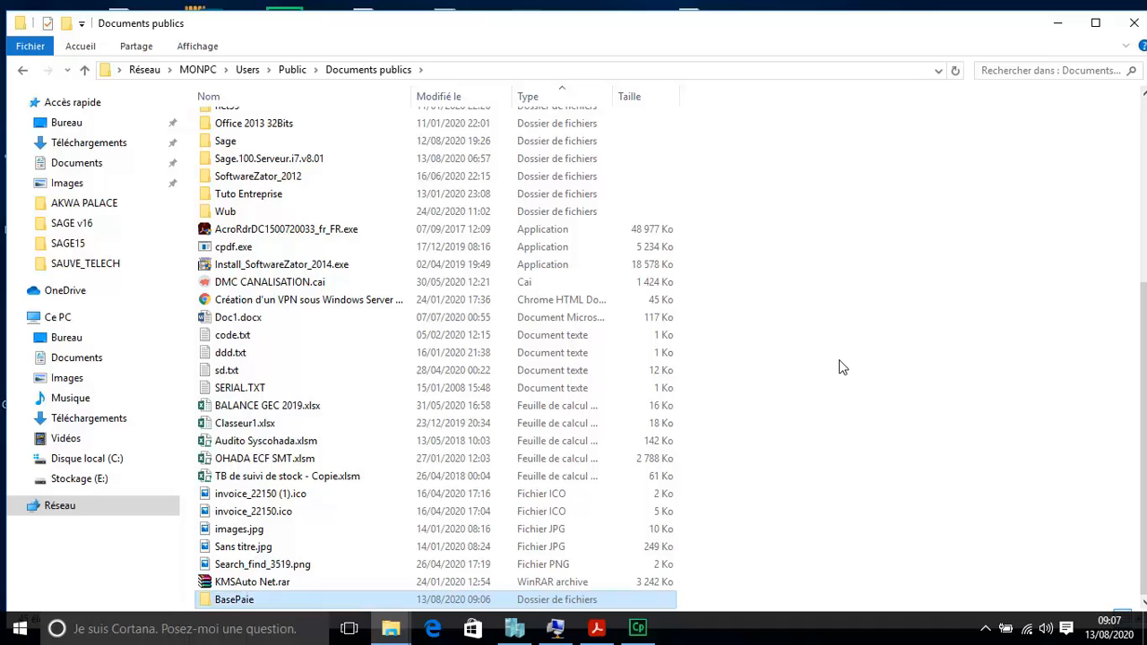
left_click(841, 380)
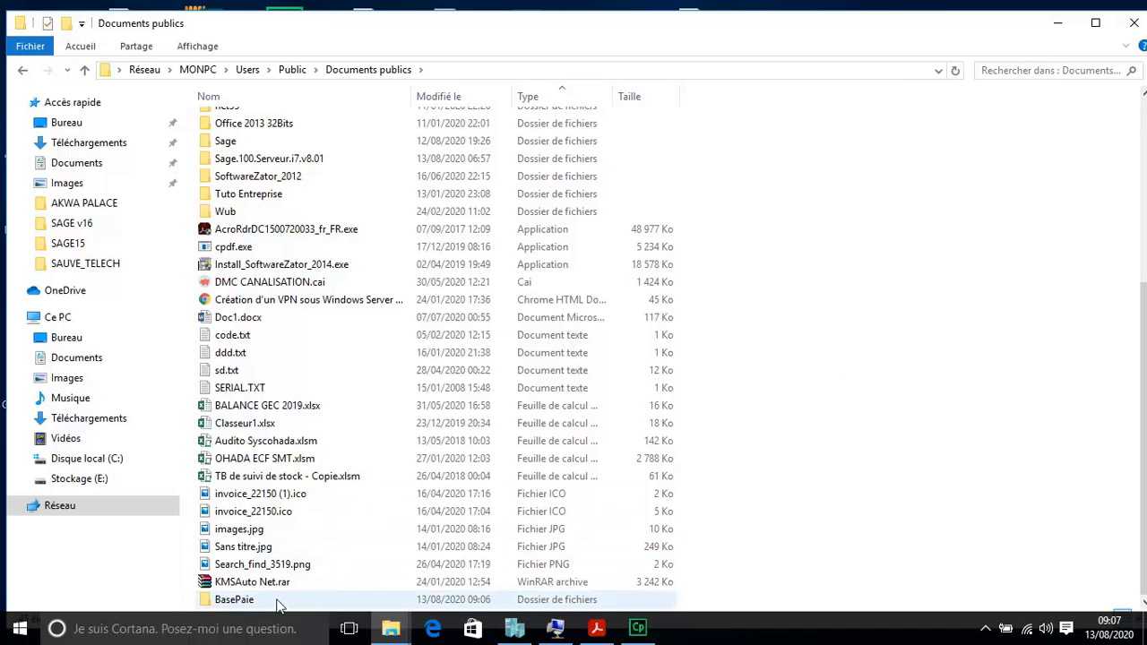
left_click(310, 602)
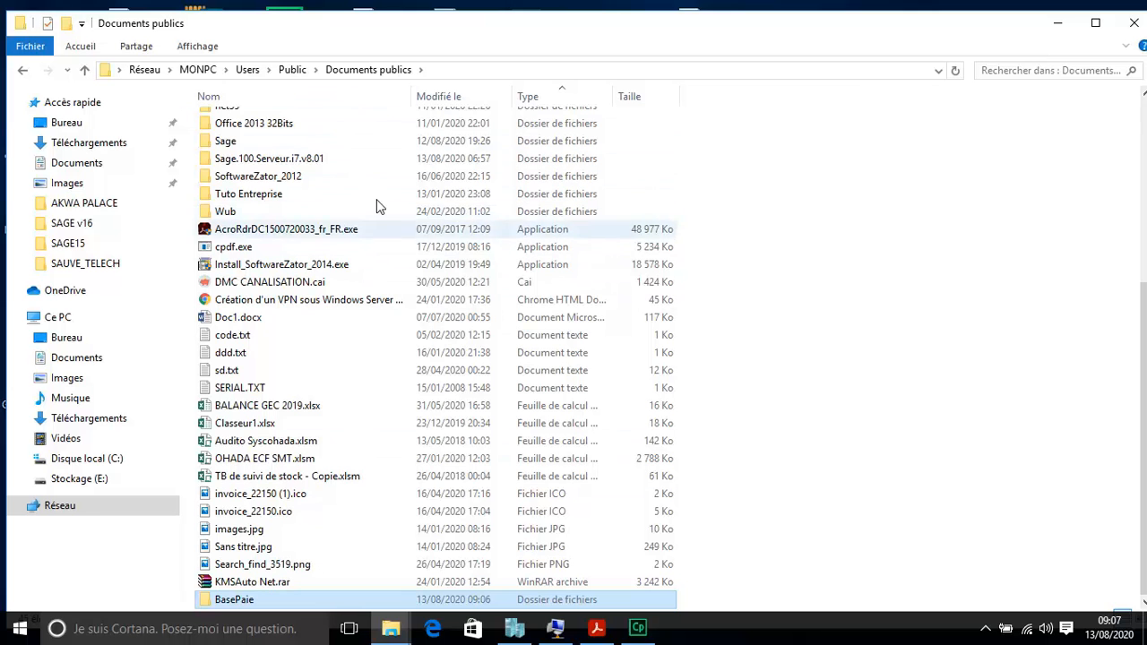
left_click(555, 631)
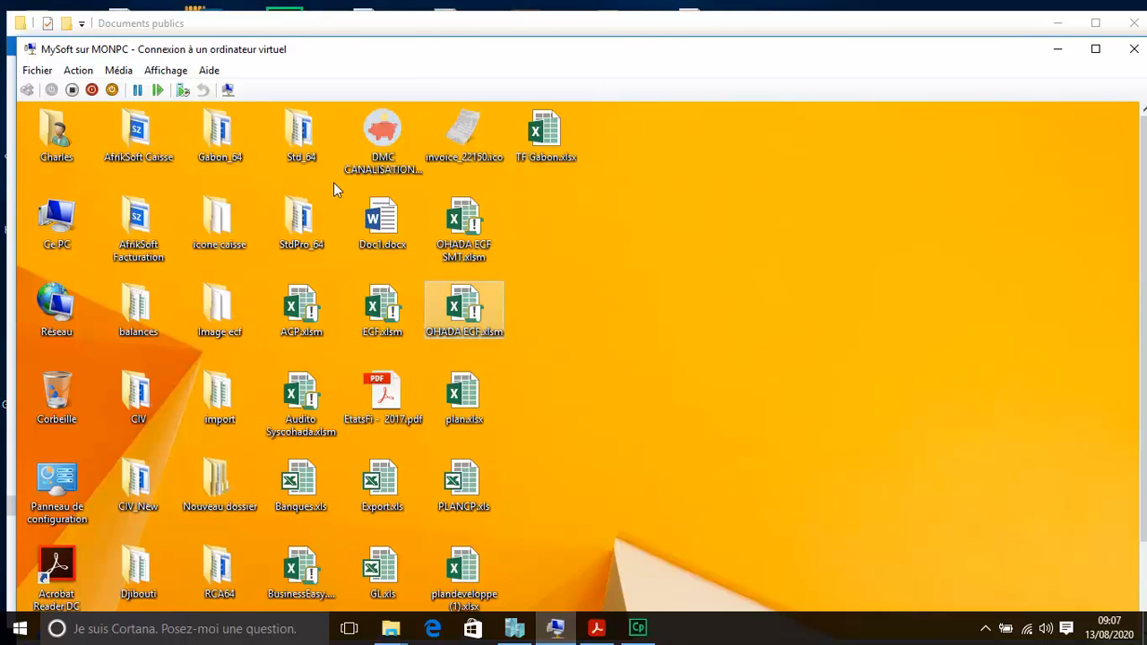
left_click(166, 70)
left_click(176, 91)
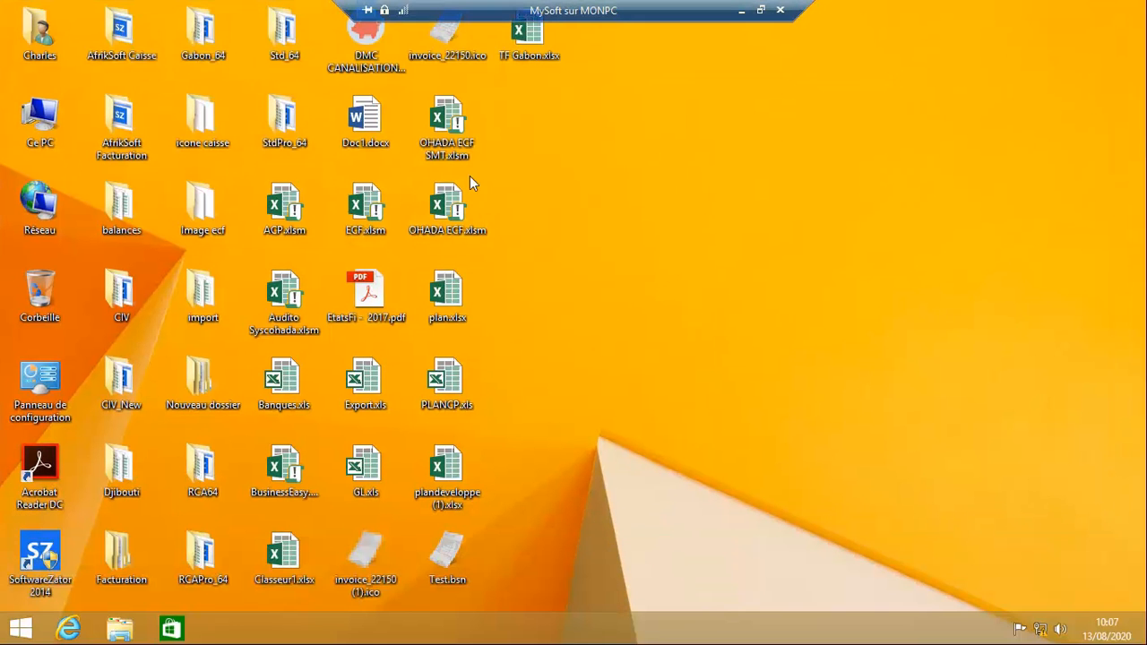
double_click(43, 211)
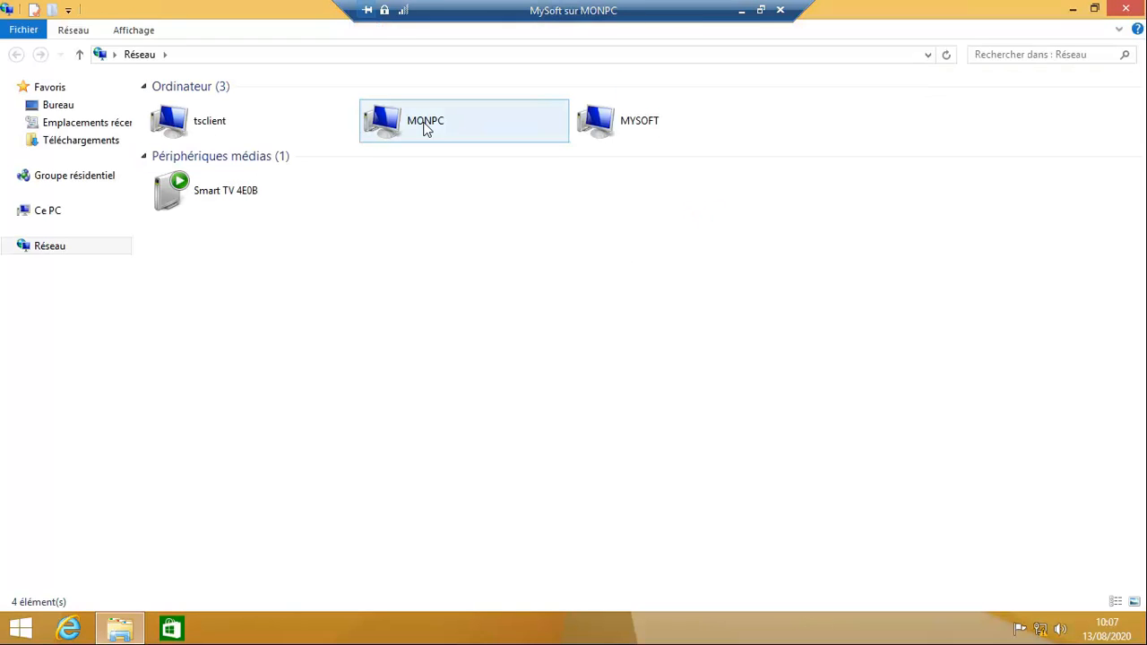
double_click(438, 128)
double_click(224, 103)
double_click(210, 108)
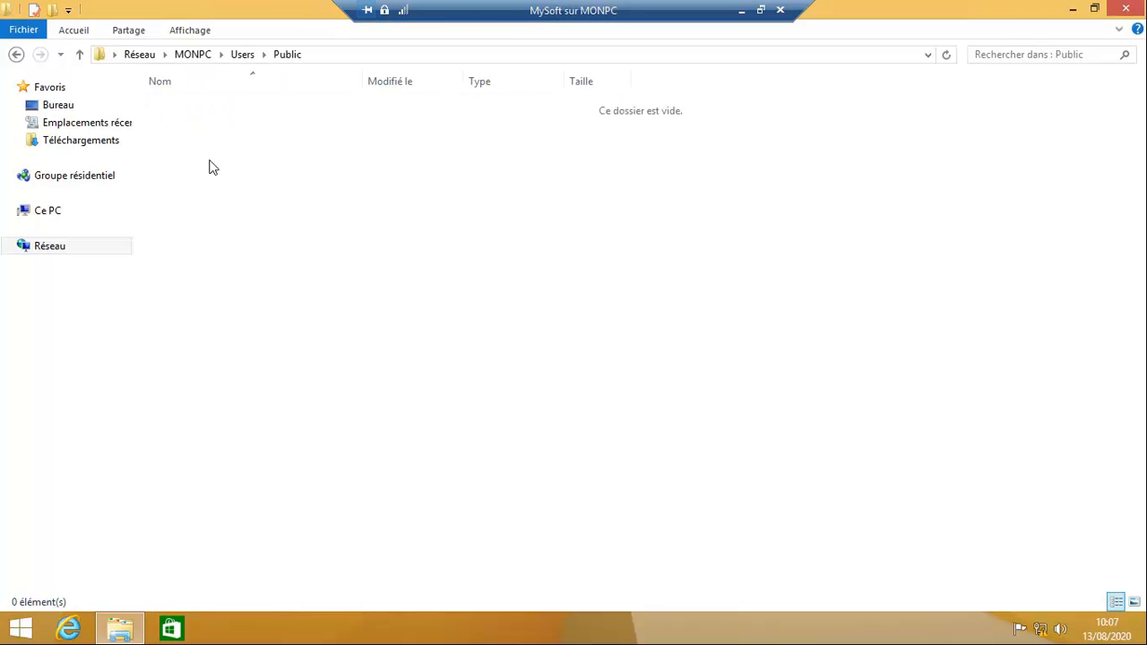
double_click(232, 110)
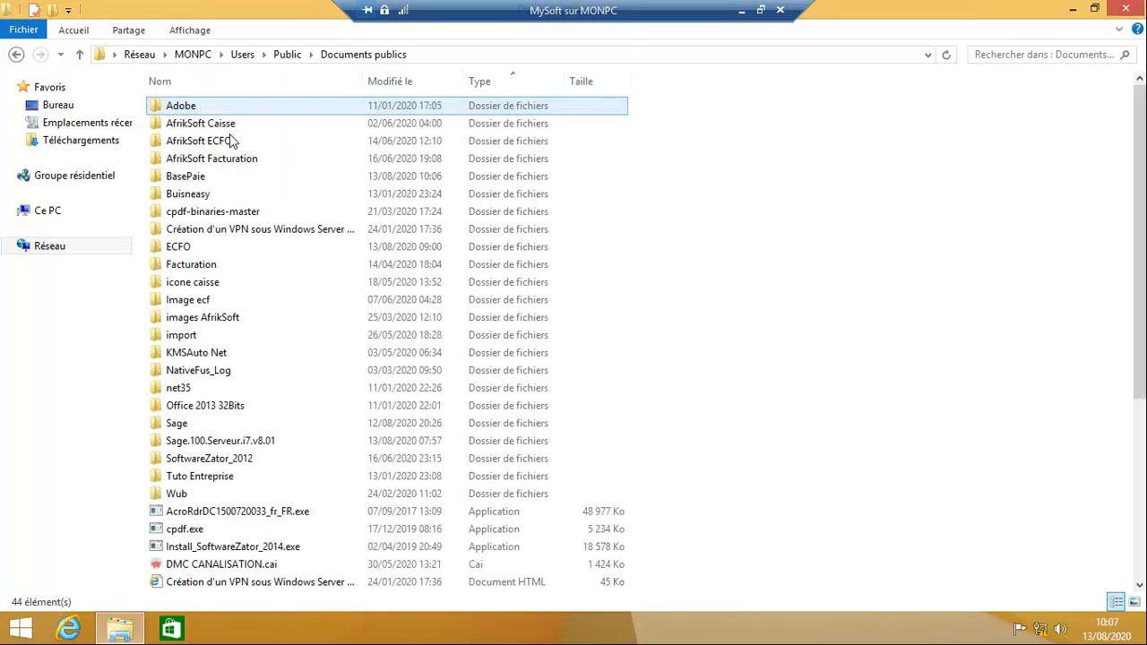
left_click(202, 179)
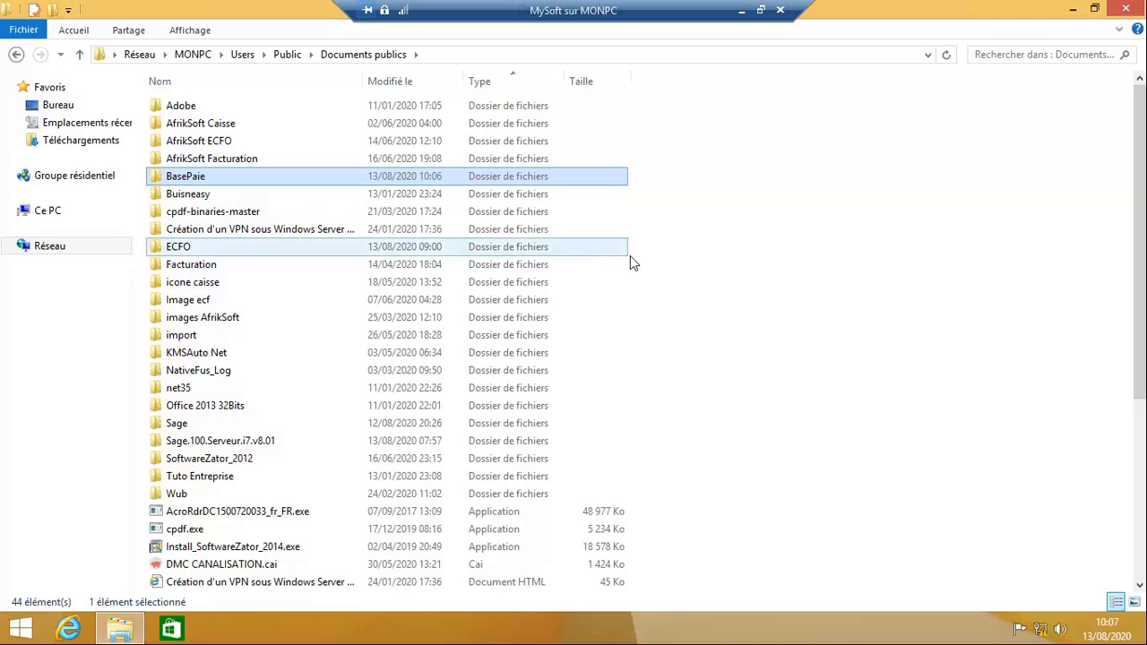
left_click(741, 11)
left_click(769, 186)
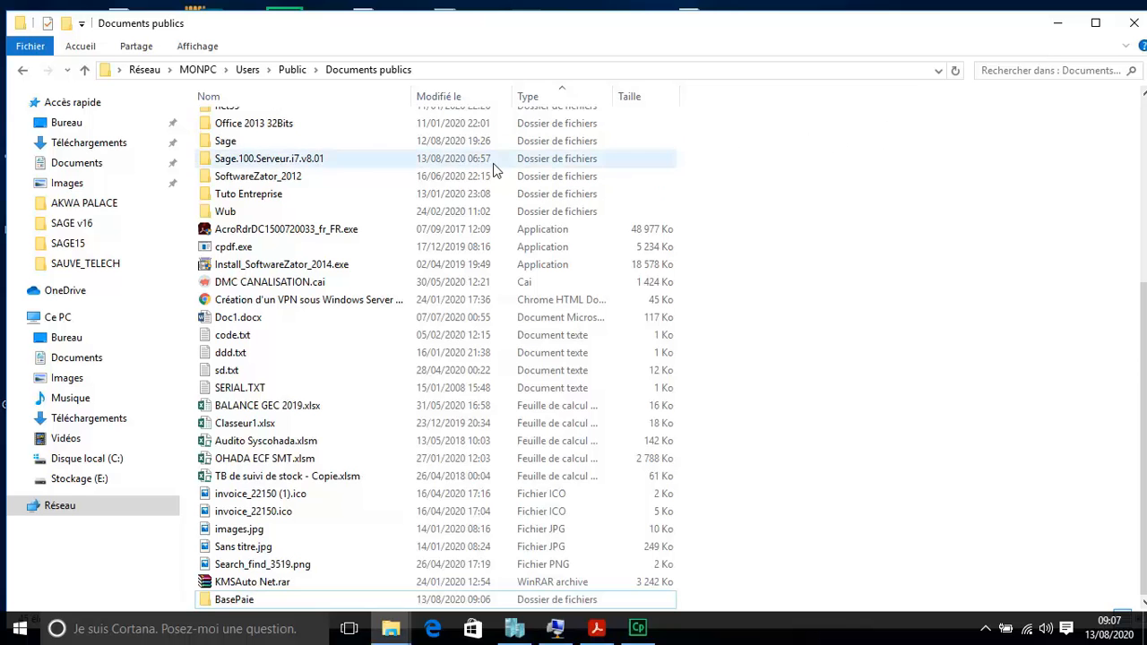
Step: Maximize File Explorer and open the Sage.100.Serveur.i7.v8.01 folder
left_click(1095, 23)
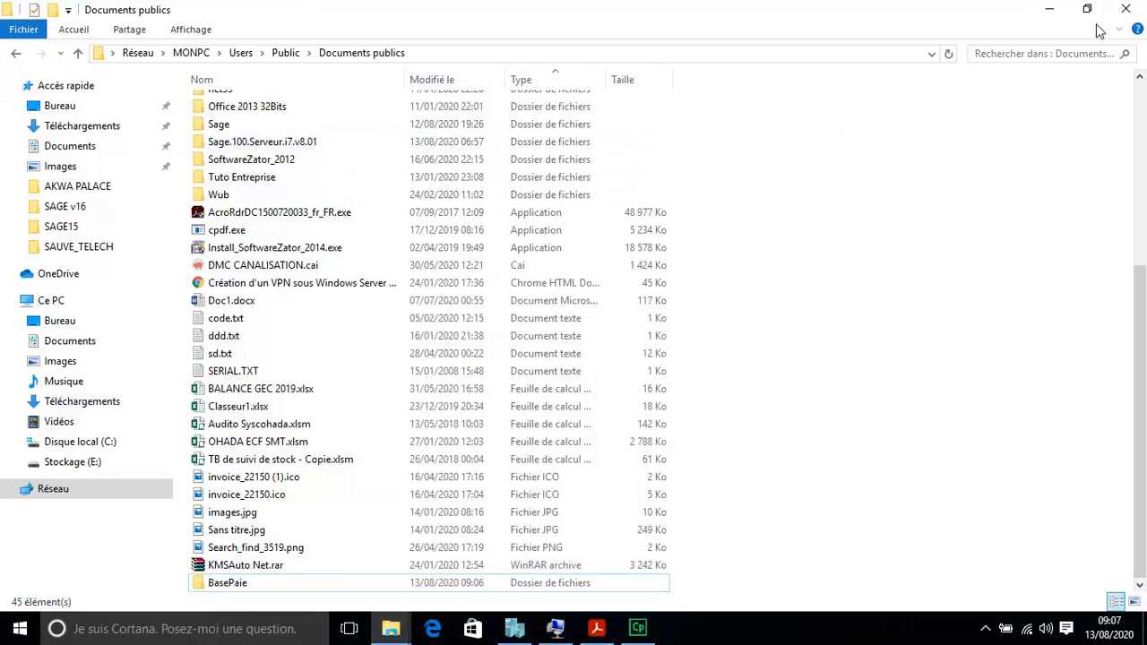
mouse_move(275, 148)
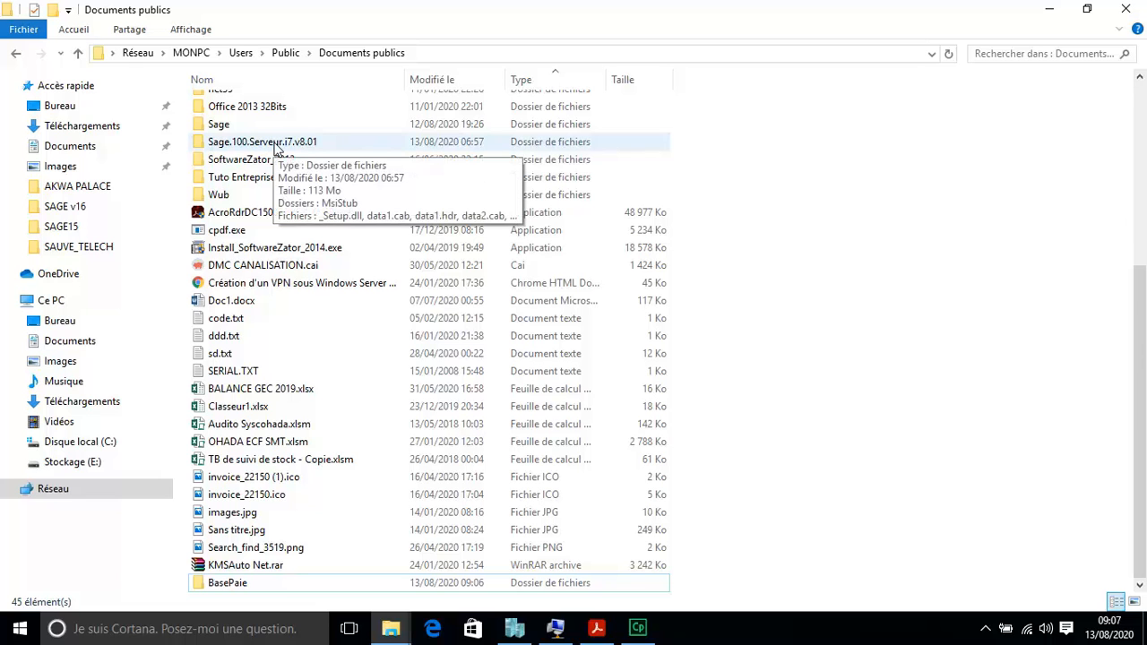
double_click(276, 143)
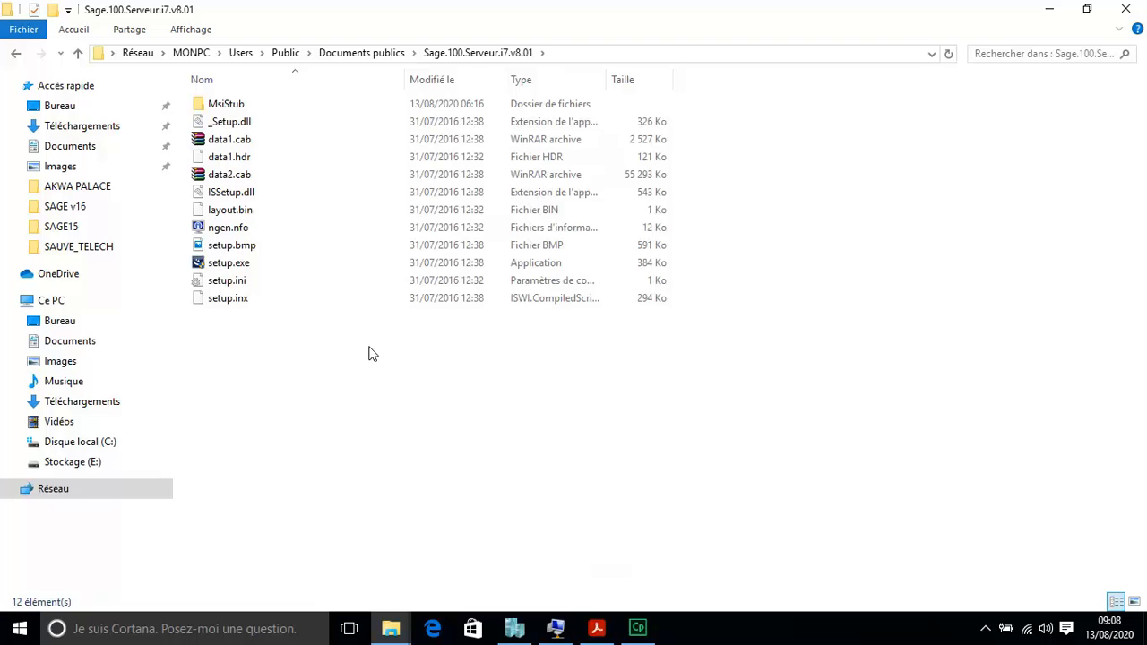
Step: Run setup.exe from the Sage.100.Serveur.i7.v8.01 folder
double_click(262, 267)
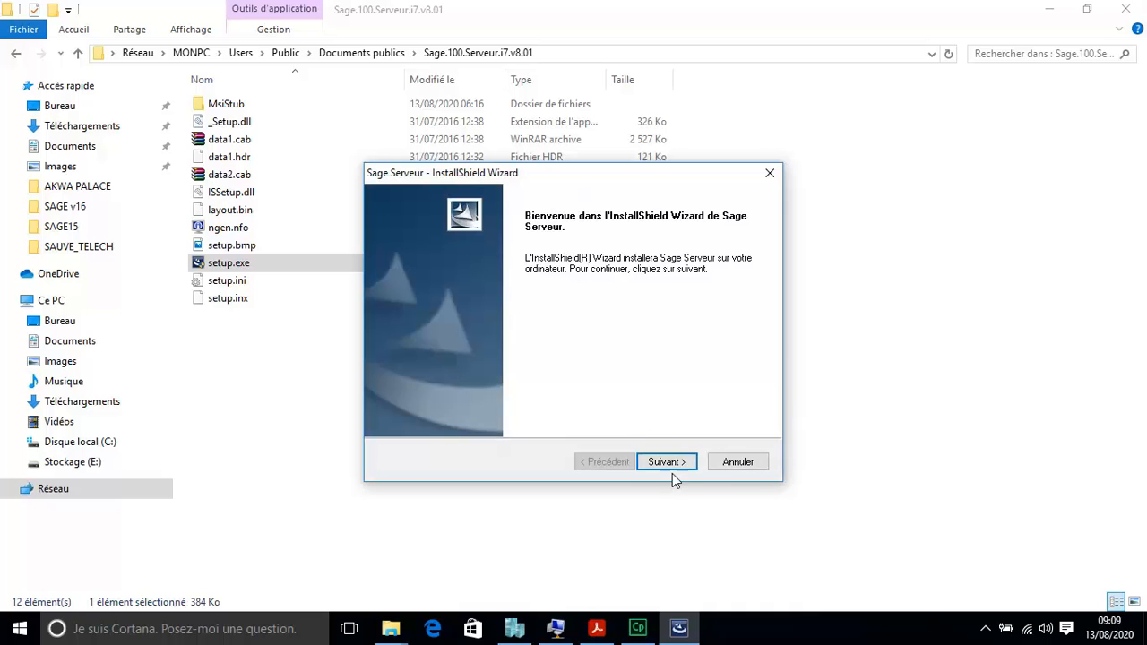
Step: Accept the licence, keep Installation du poste serveur and Protocole TCP IP, and start installing
left_click(666, 463)
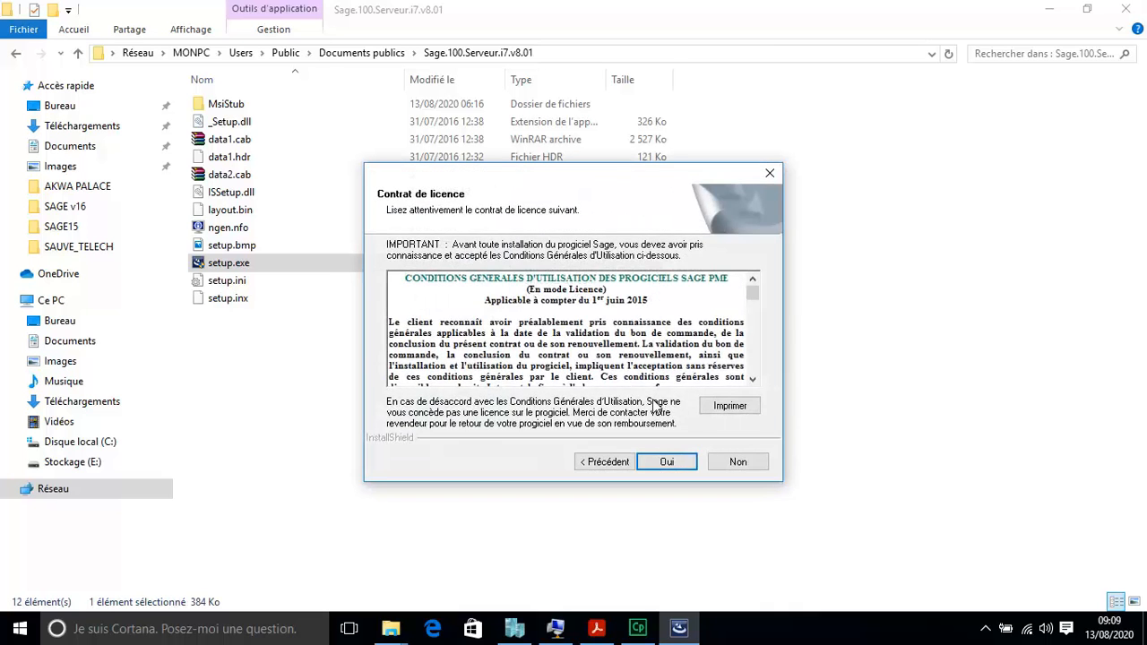
left_click(666, 460)
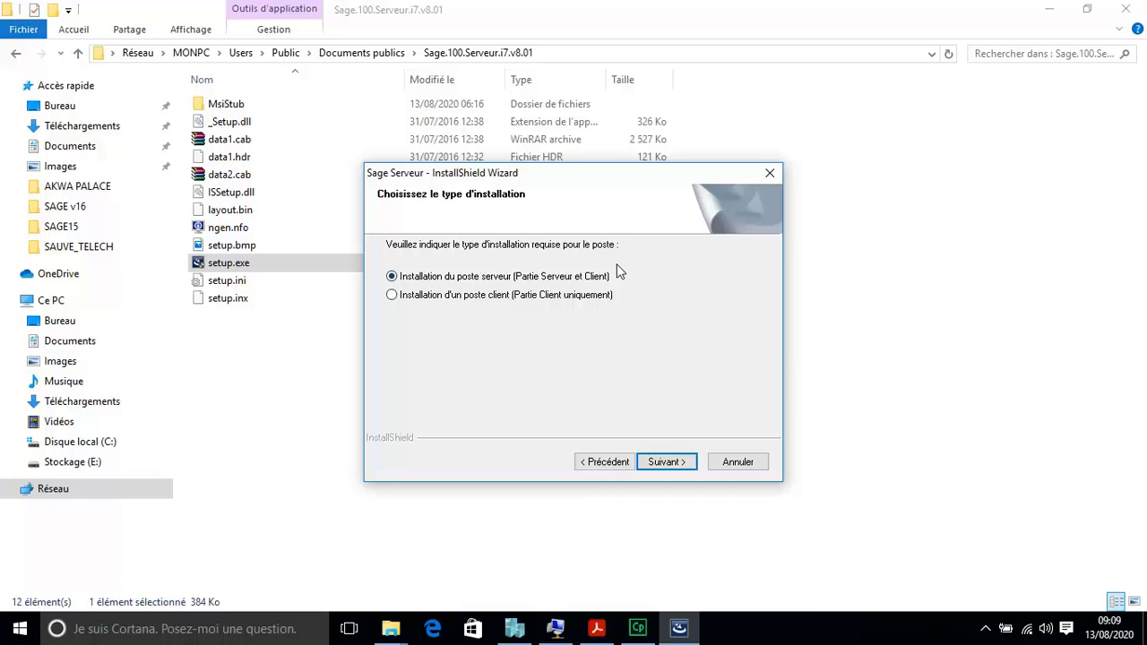
left_click(661, 459)
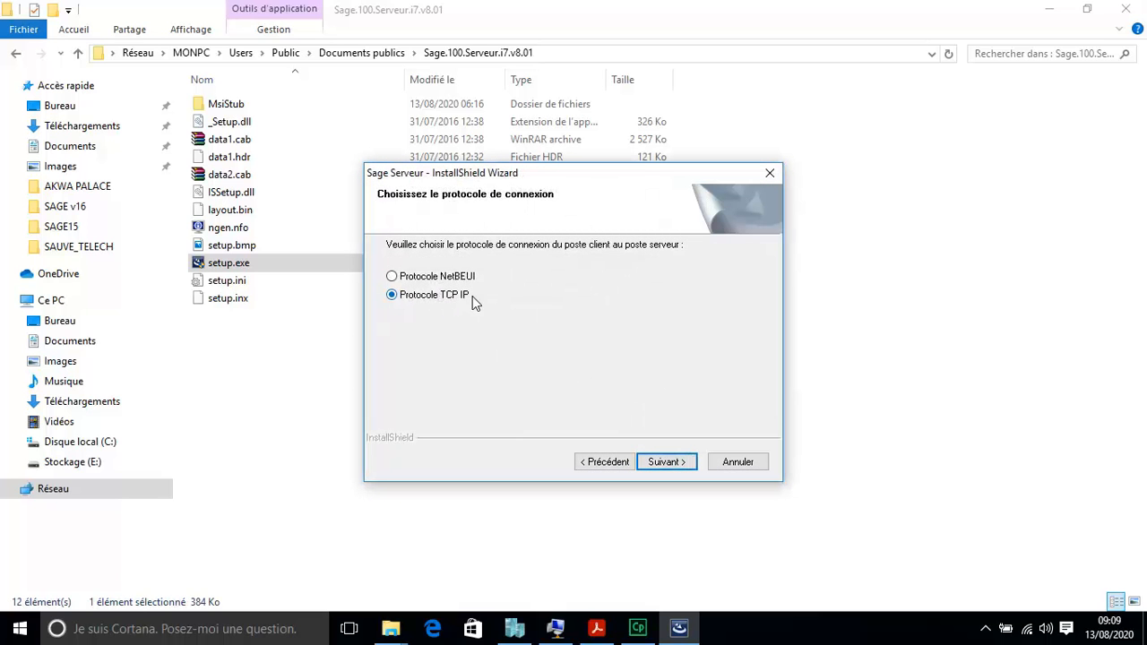
left_click(668, 462)
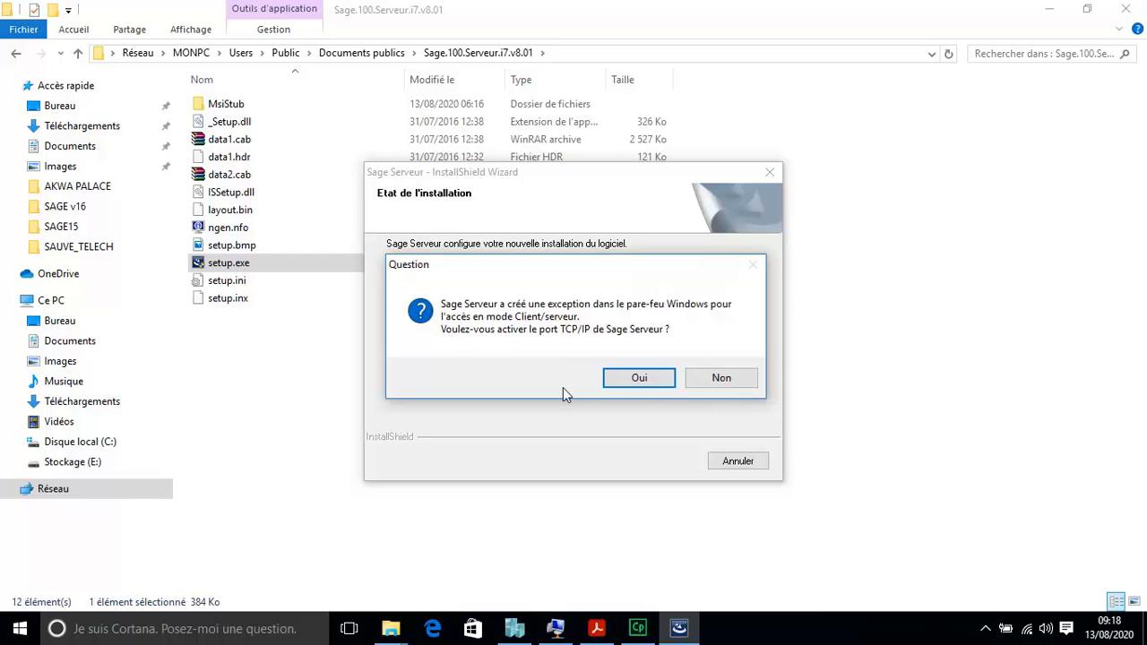
Step: Answer Oui to activate the Sage Serveur TCP/IP port, then return to File Explorer after installation
left_click(636, 380)
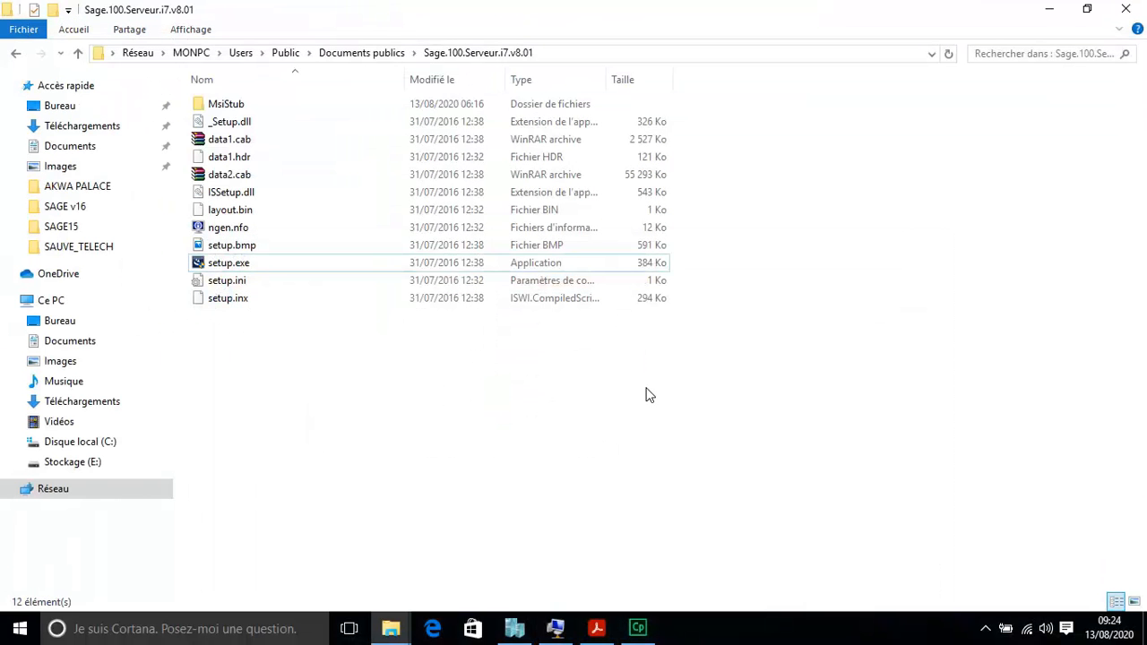
left_click(390, 632)
Step: Run setup.exe from the PAIE PACK + folder to start the Sage Paie & RH installer
left_click(302, 572)
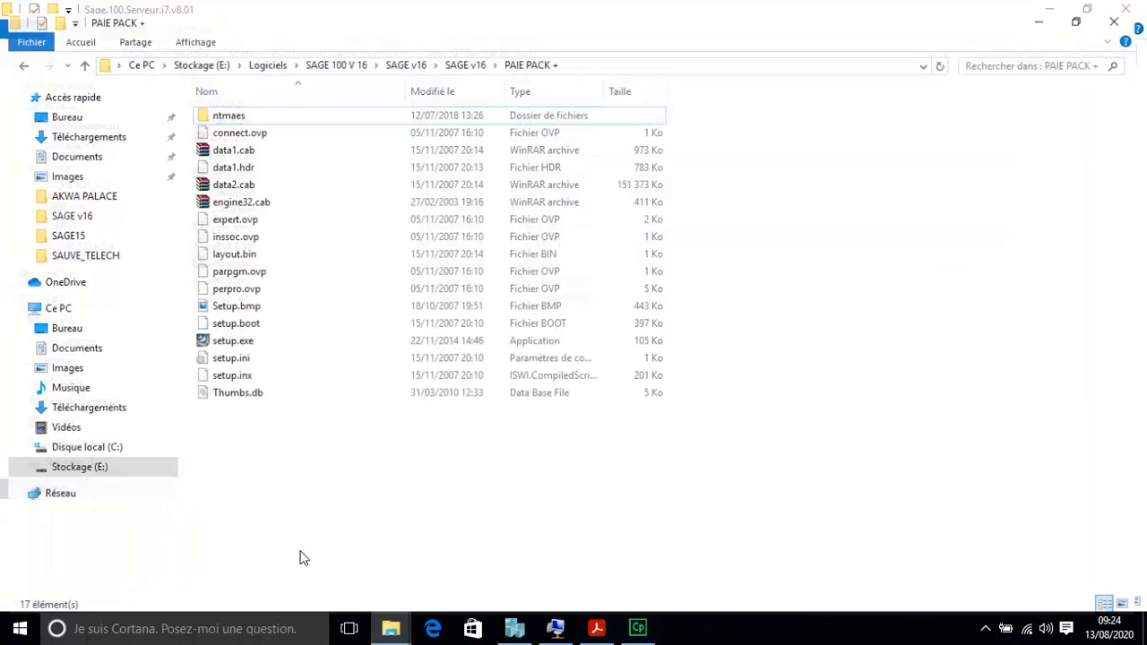
left_click(269, 334)
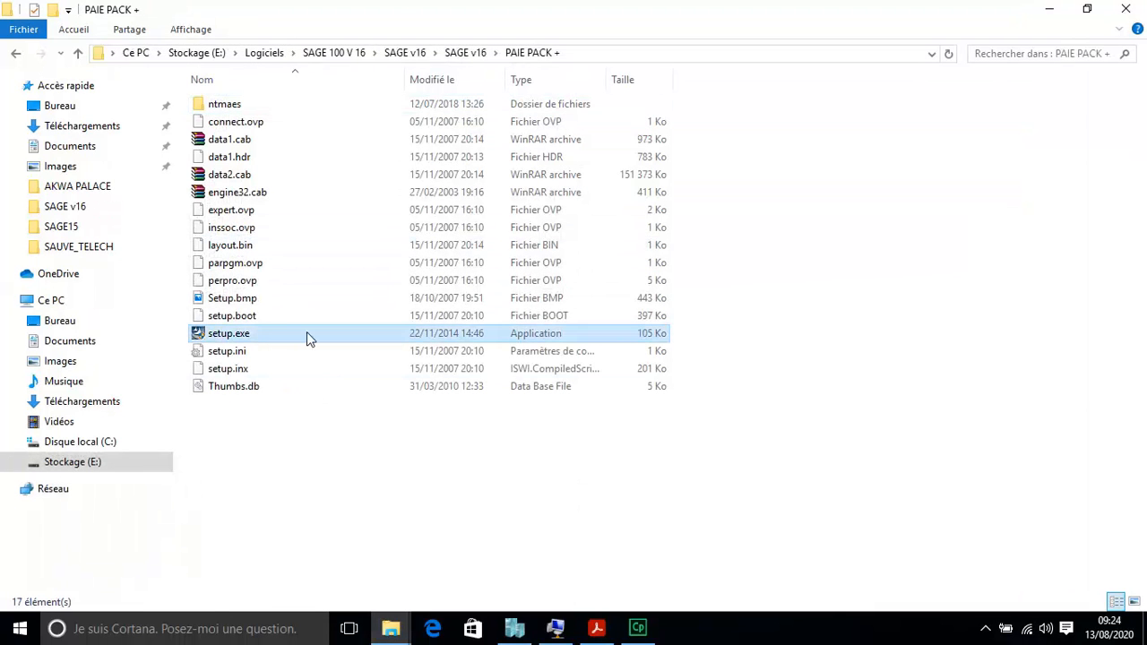
double_click(283, 334)
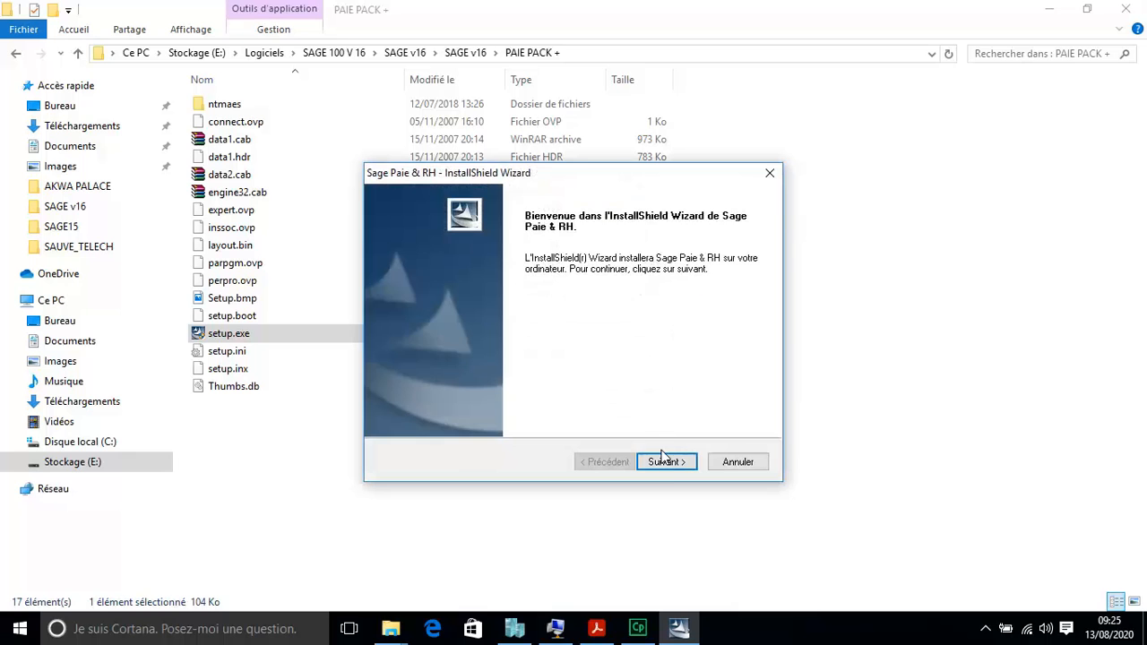
Step: Pass the welcome page and choose Parcourir to change the installation folder
left_click(663, 461)
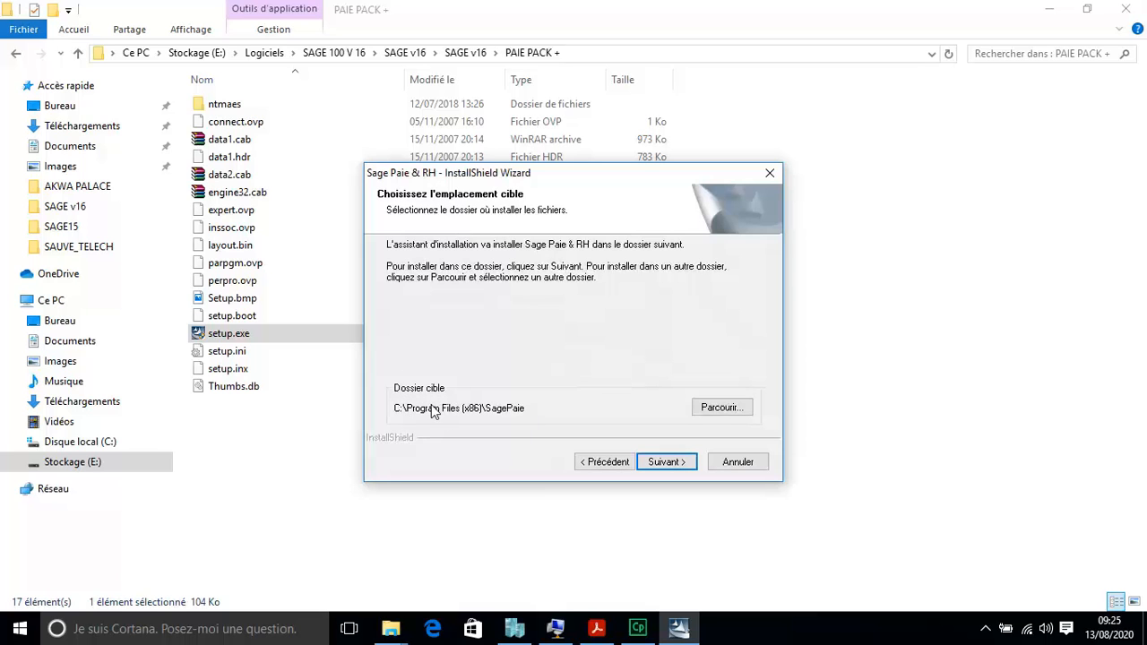
left_click(726, 409)
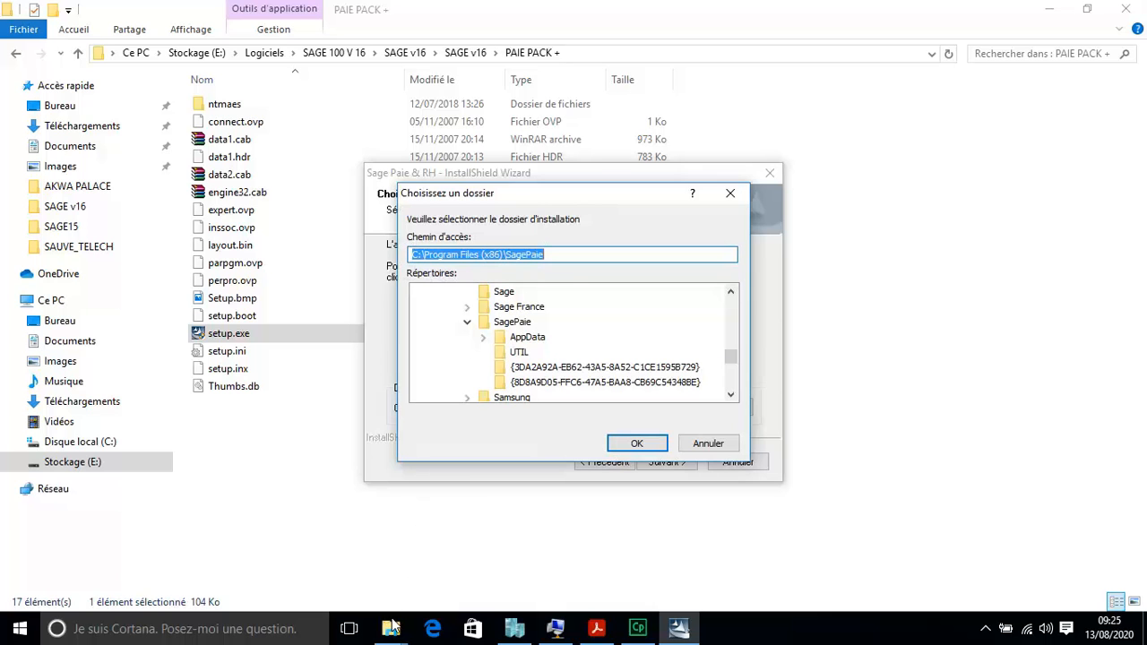
mouse_move(394, 631)
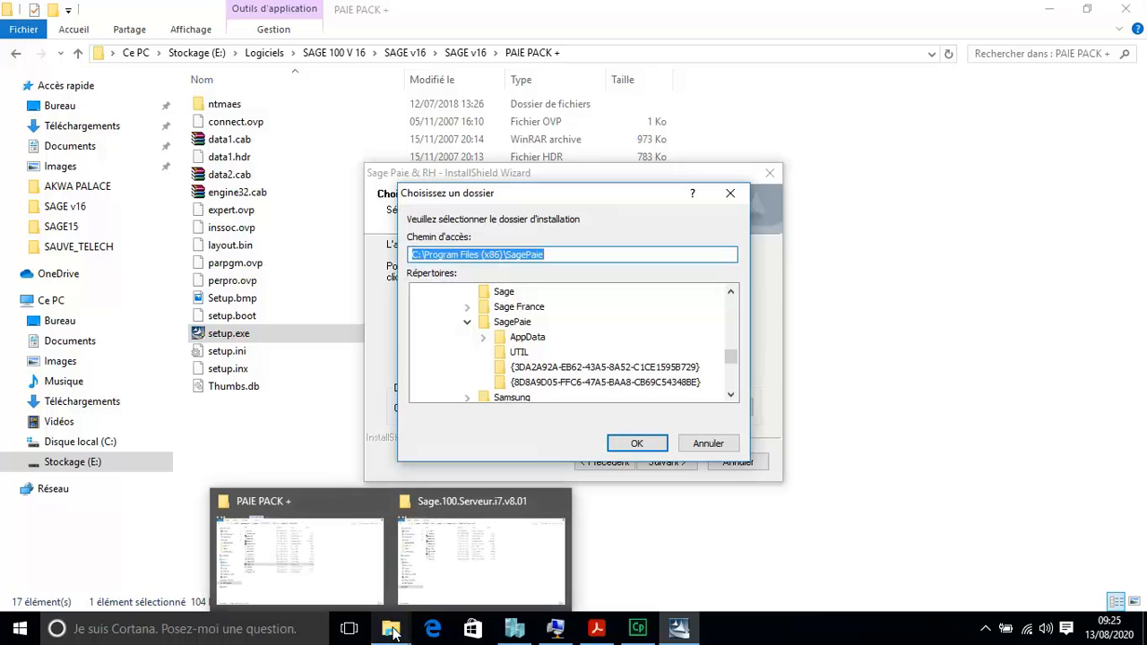
Step: Open the shared BasePaie folder in the other Explorer window and copy its network path
left_click(455, 570)
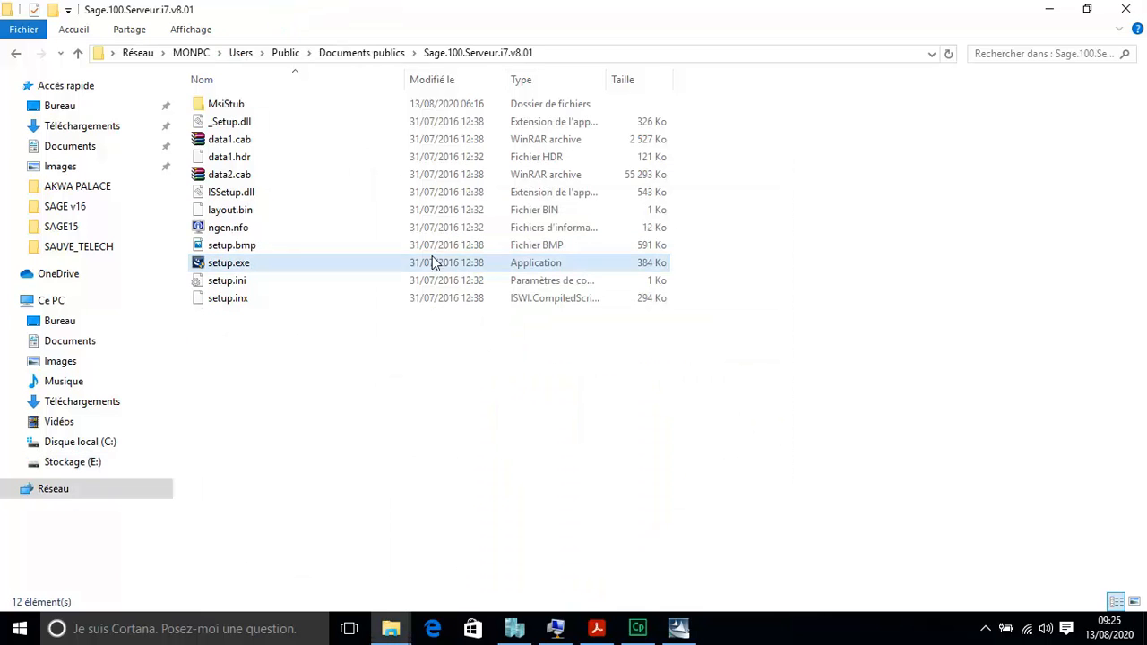
left_click(354, 56)
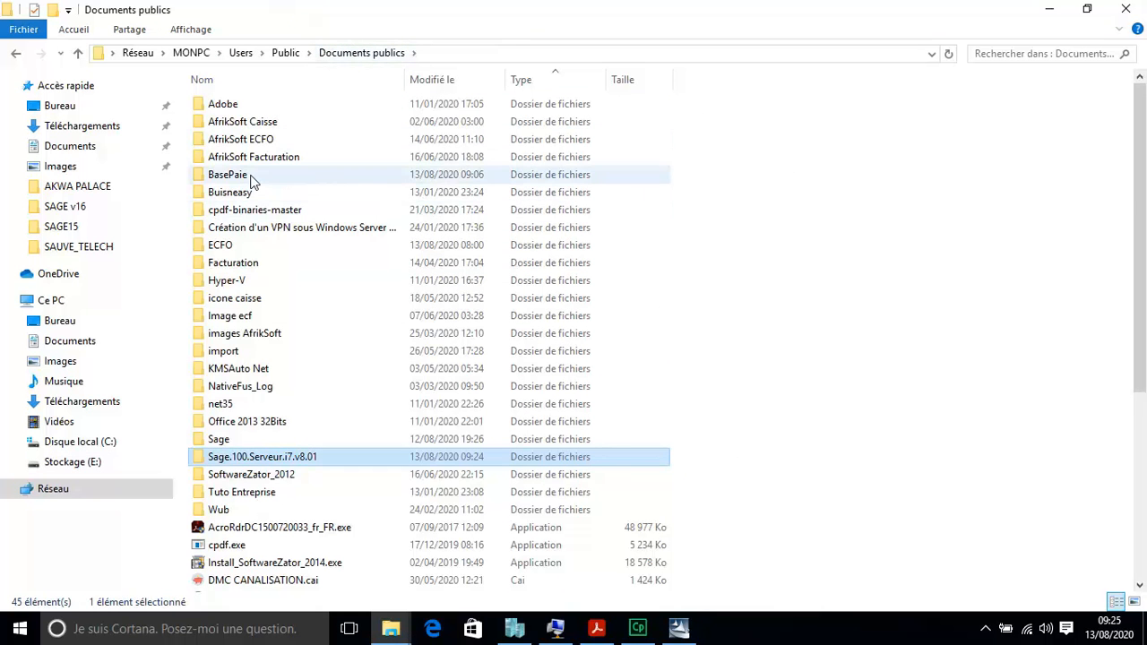
double_click(251, 177)
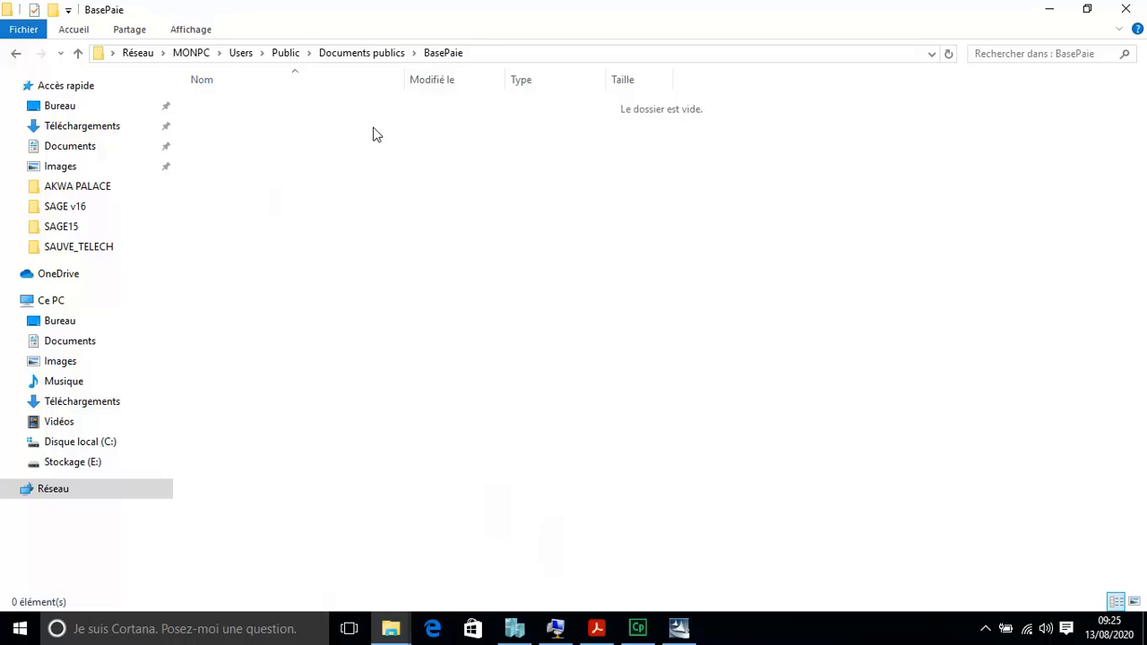
left_click(512, 53)
key("super+c")
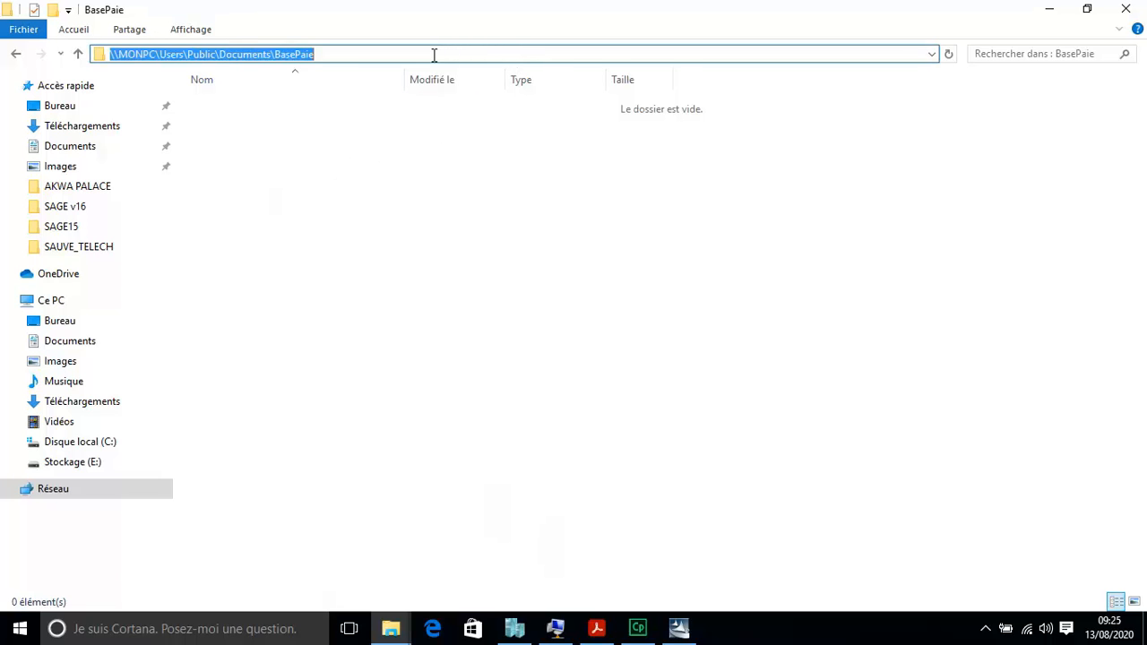
right_click(293, 54)
left_click(349, 109)
Step: Paste \\MONPC\Users\Public\Documents\BasePaie as the install folder and continue to Type d'installation
left_click(679, 627)
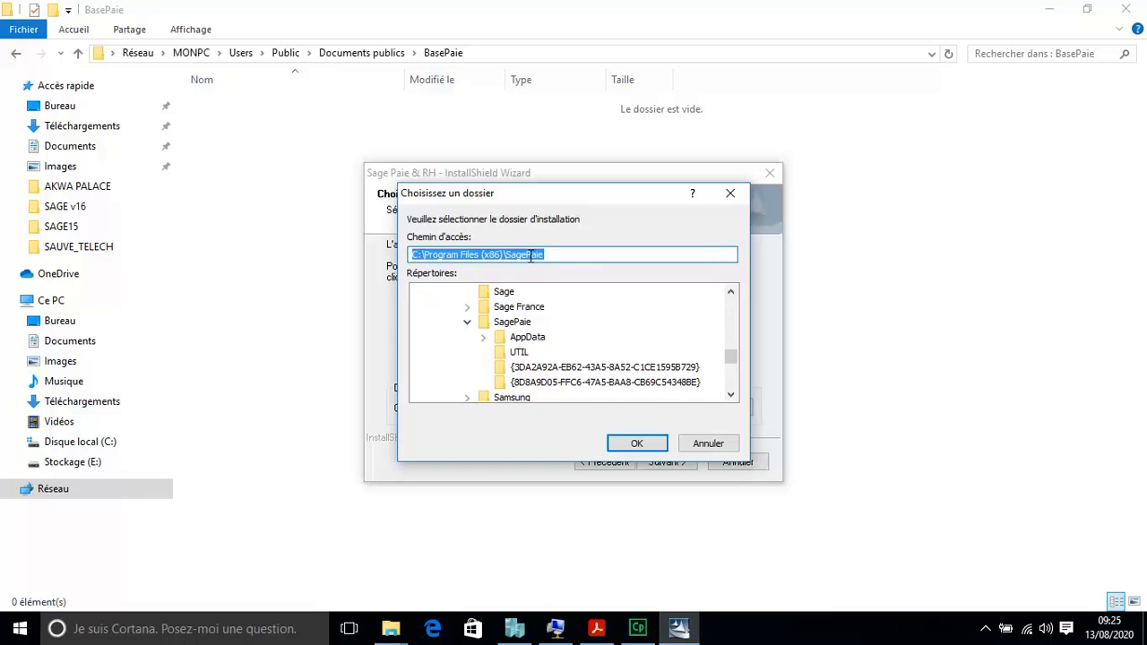
right_click(531, 255)
left_click(576, 328)
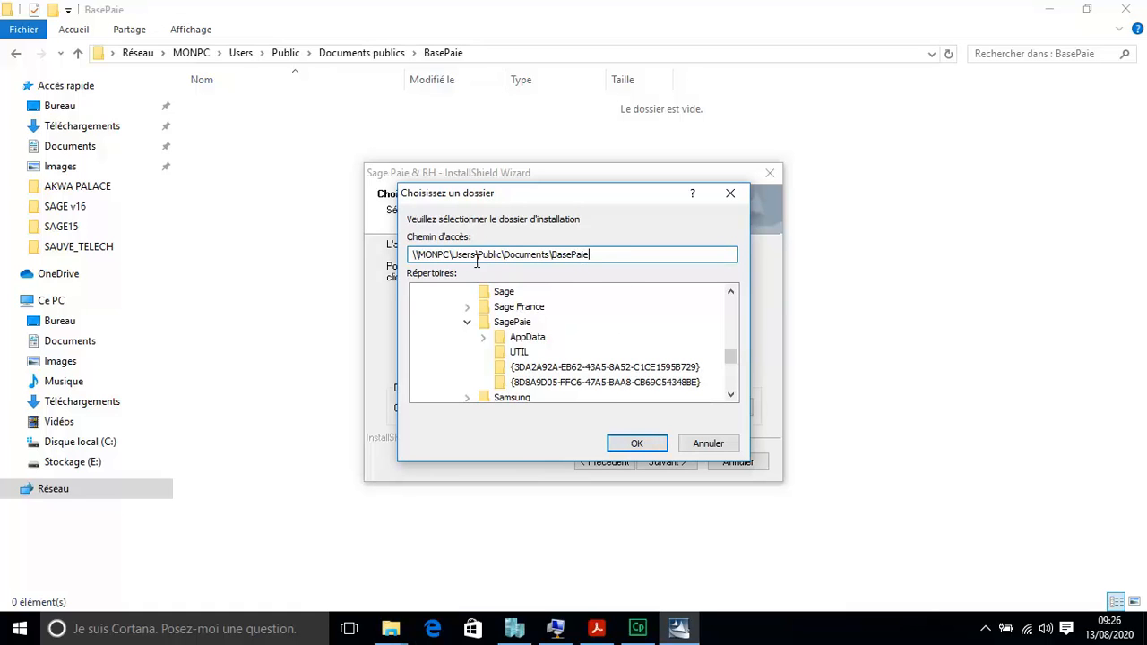
left_click(649, 443)
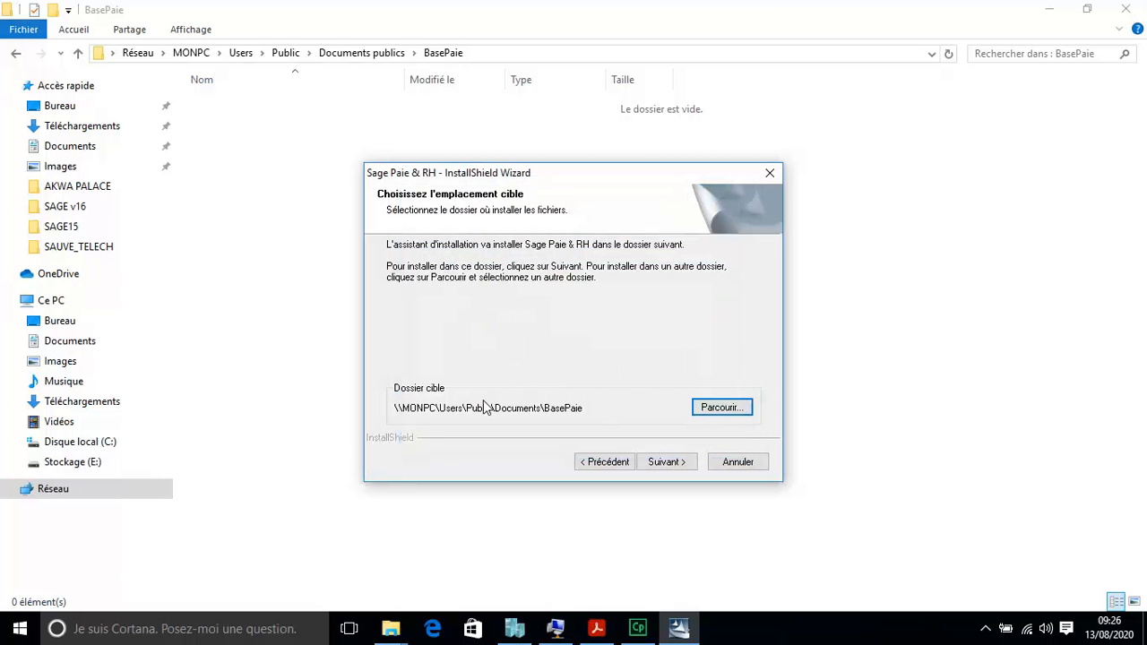
left_click(671, 463)
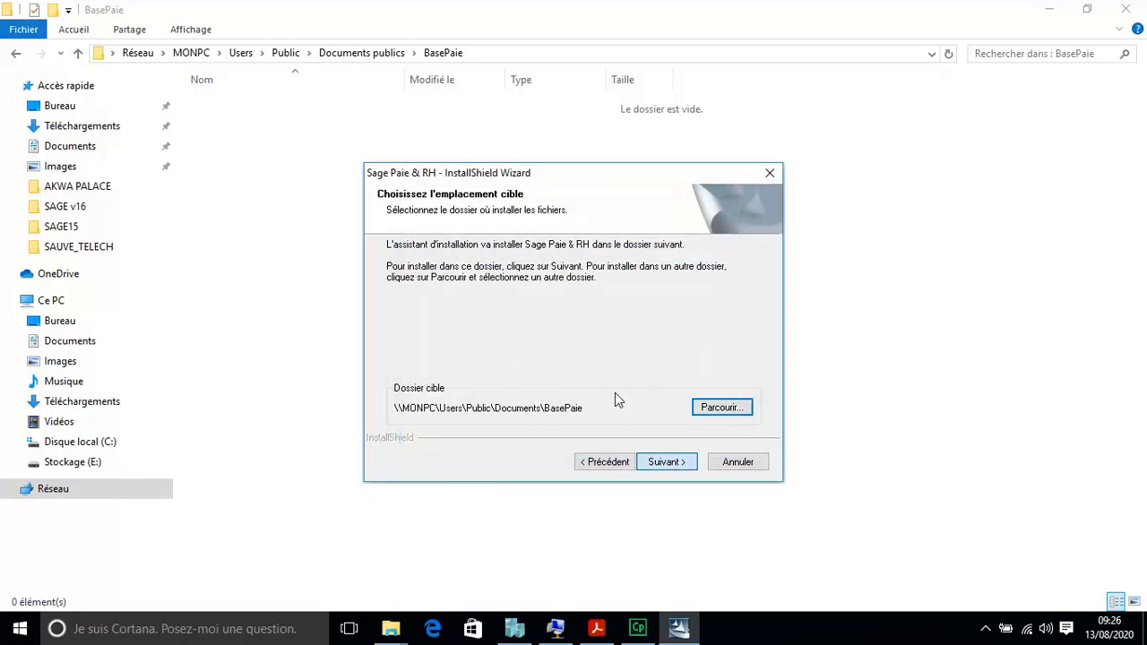
left_click(598, 629)
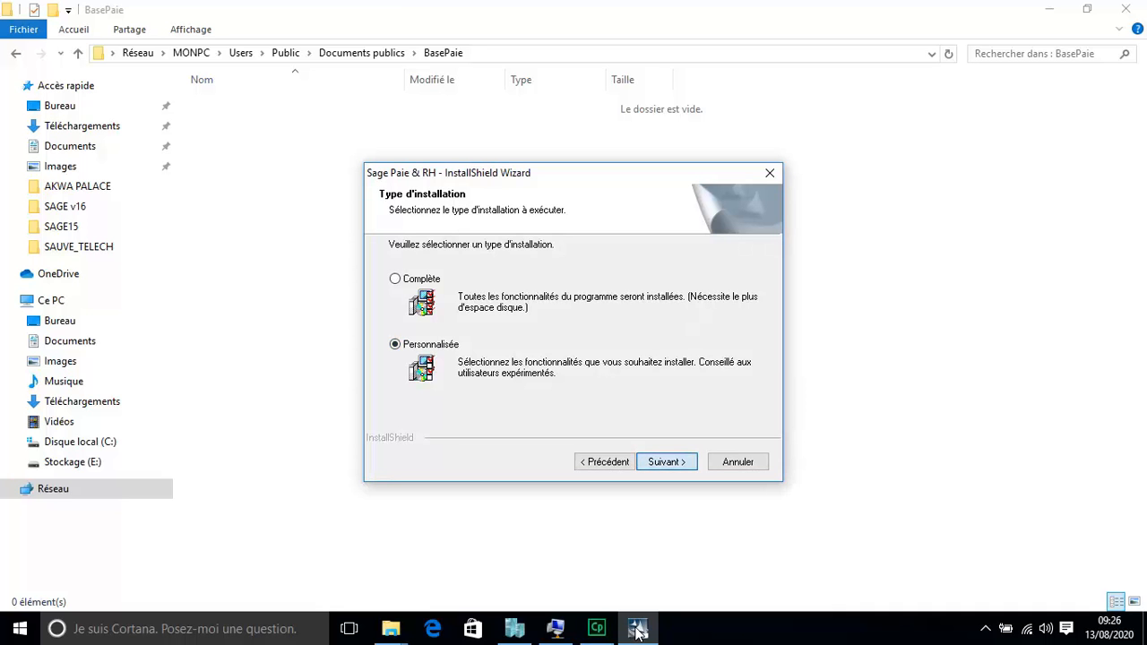
Step: Keep the Personnalisée setup type and let Sage Paie & RH install into BasePaie
key("Return")
key("Return")
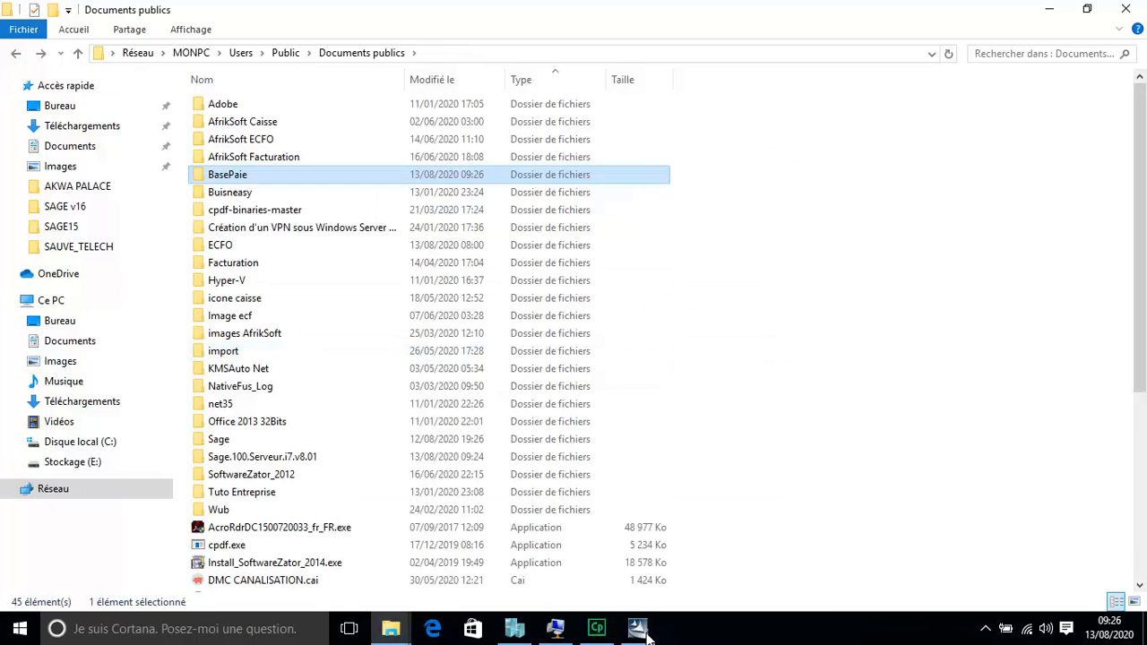
left_click(646, 633)
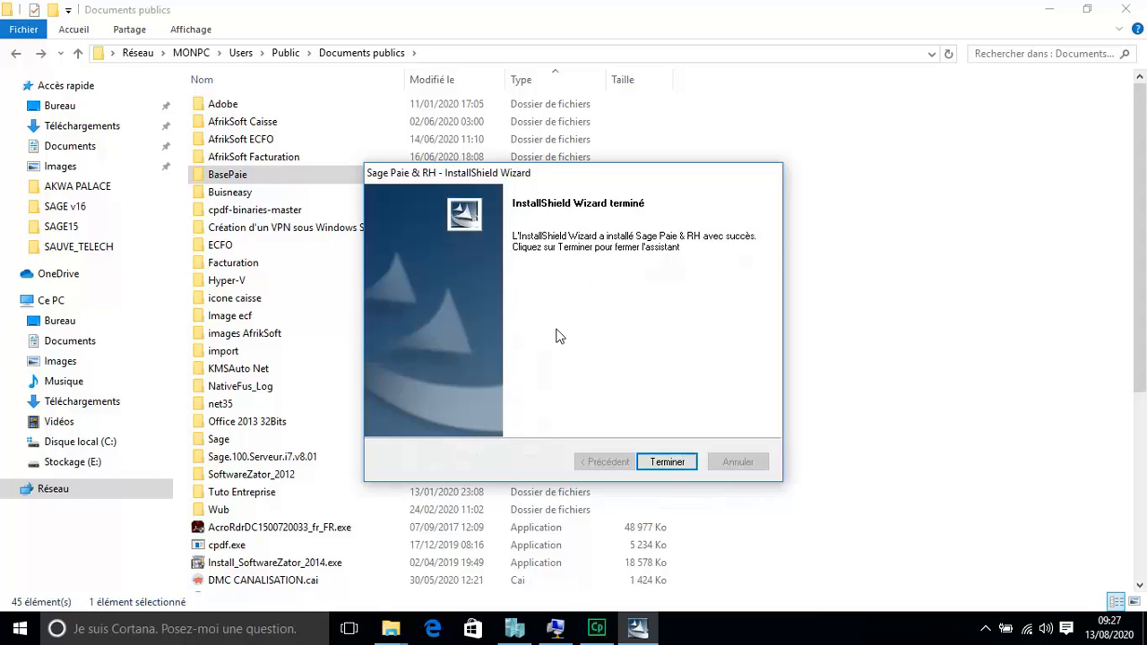
Step: Close the finished installer and launch Sage Paie & RH from the Start menu
left_click(670, 463)
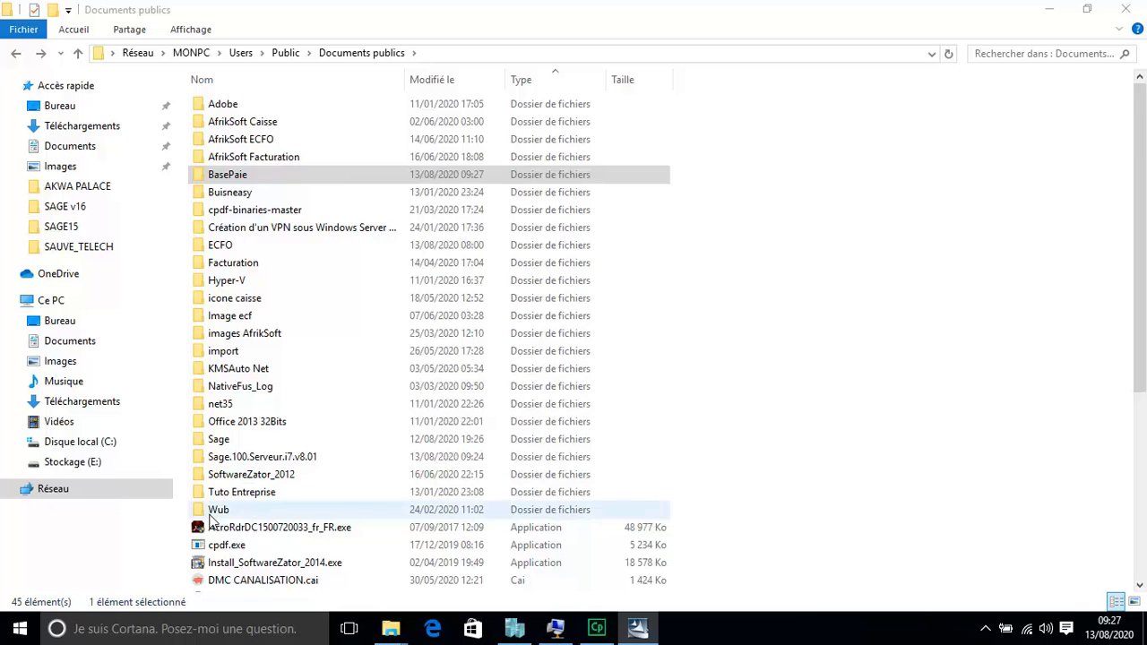
left_click(22, 630)
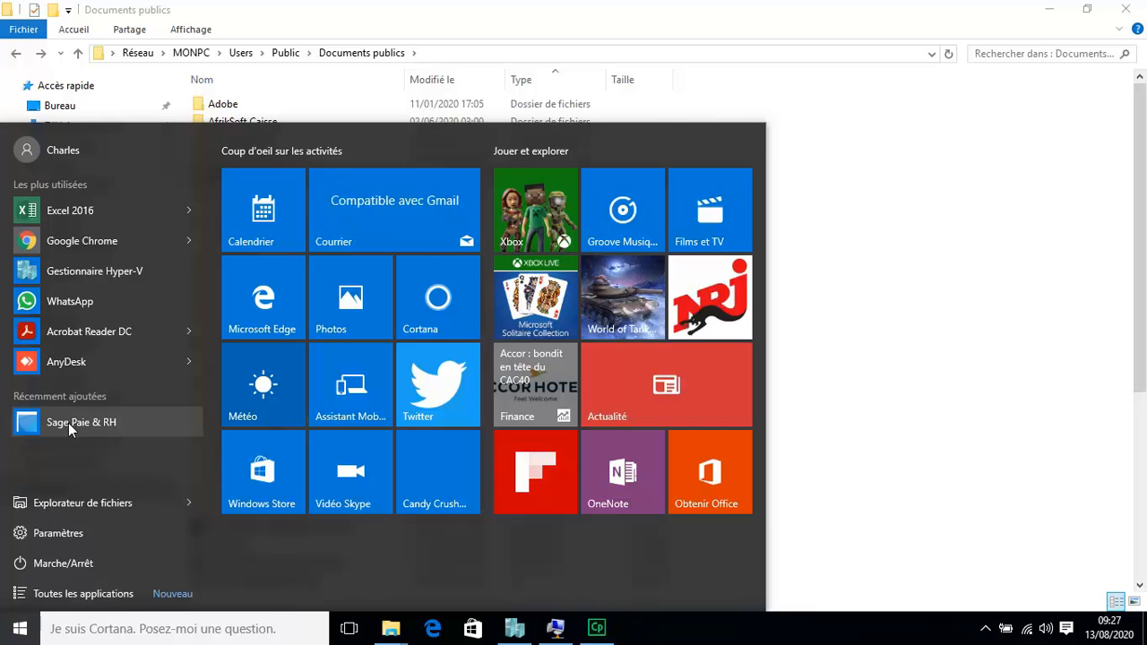
left_click(68, 423)
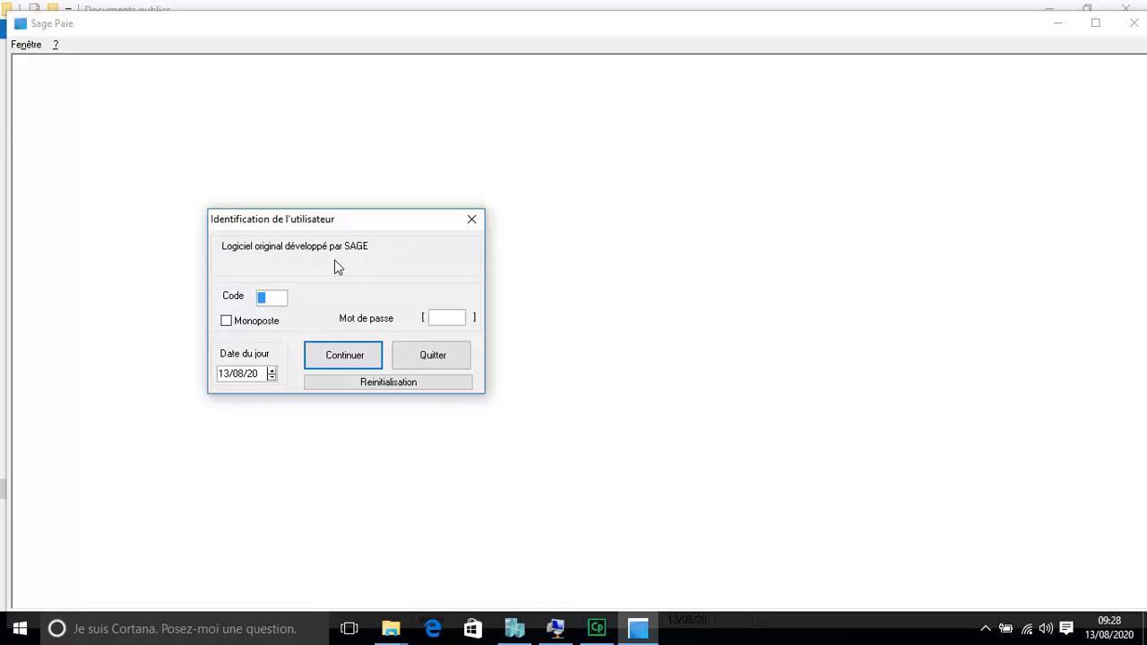
Step: Sign in as the supervisor, close the welcome assistant and maximize the Sage Paie window
left_click(446, 320)
left_click(345, 359)
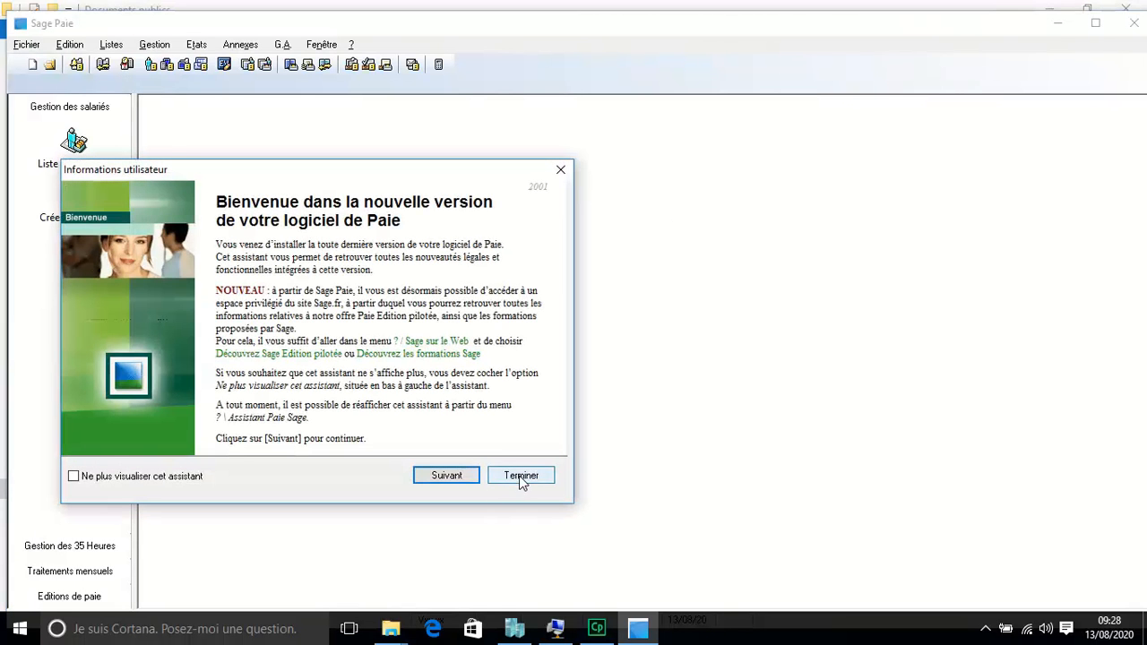
left_click(519, 474)
left_click(1095, 22)
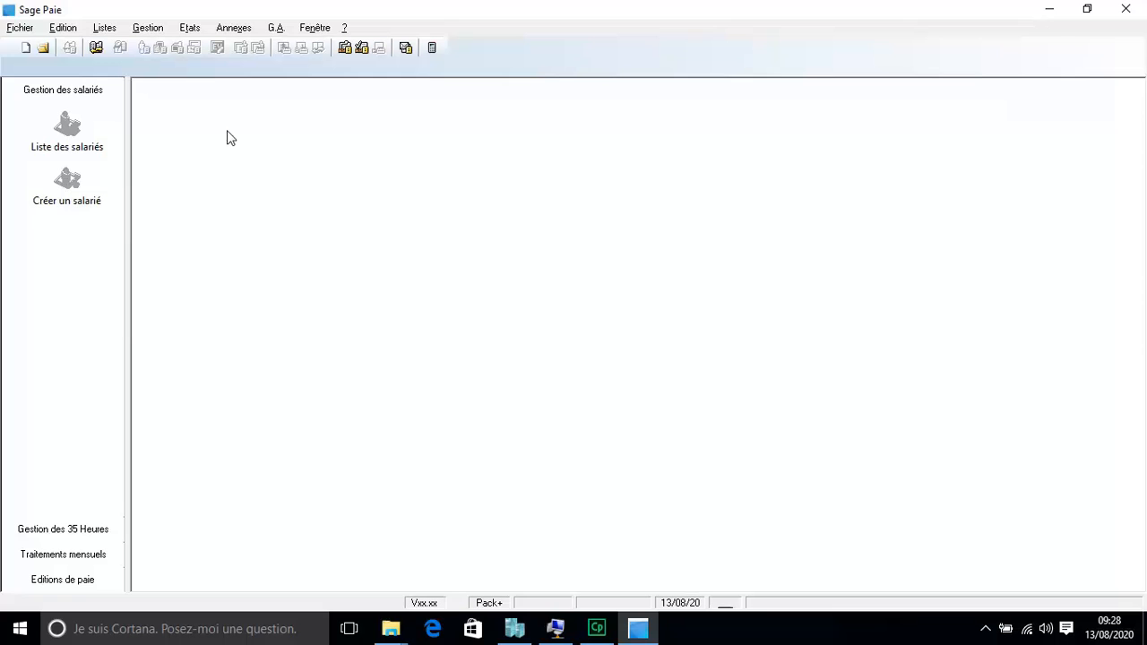
key("alt")
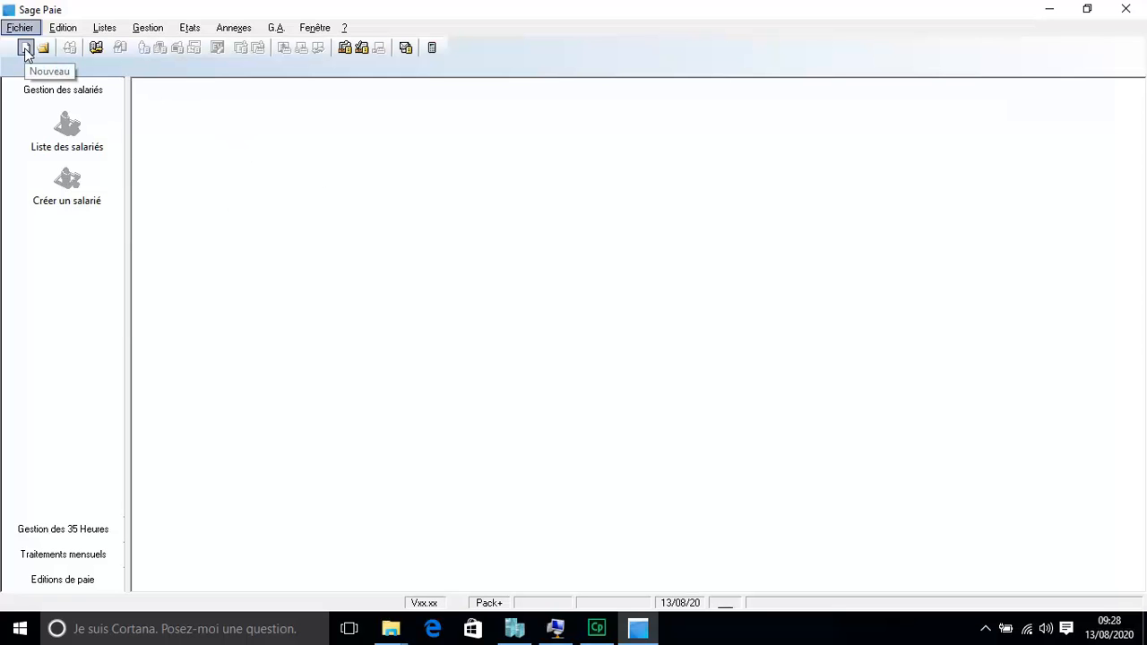
Step: Create a new payroll file and save it as Test in the BasePaie folder
left_click(485, 357)
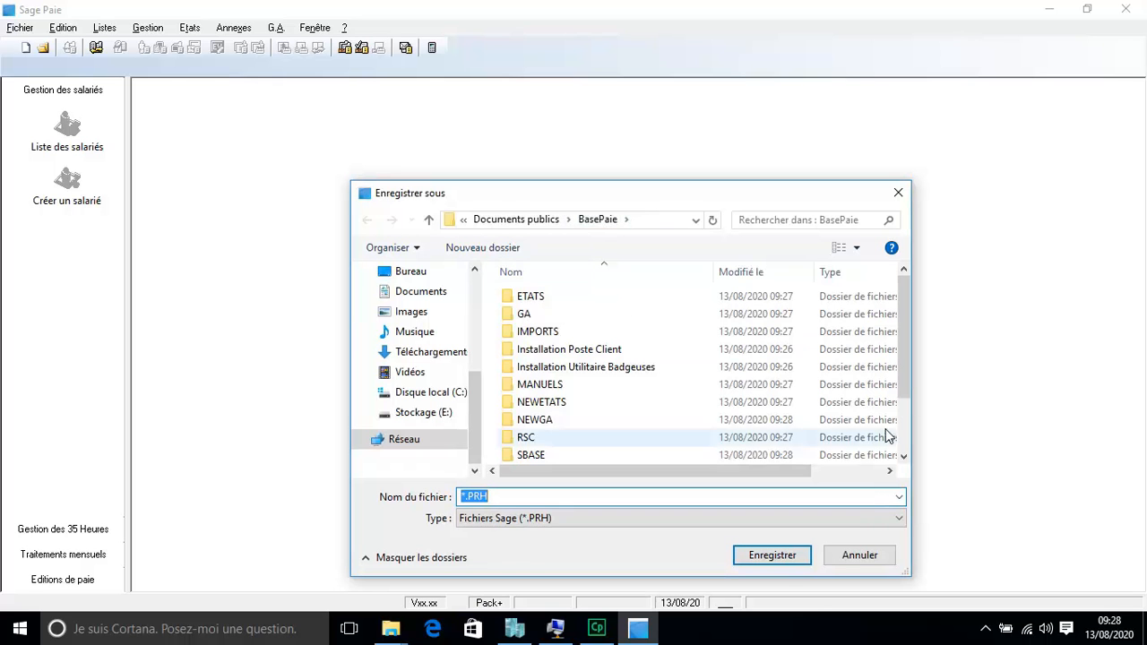
left_click_drag(904, 311, 905, 365)
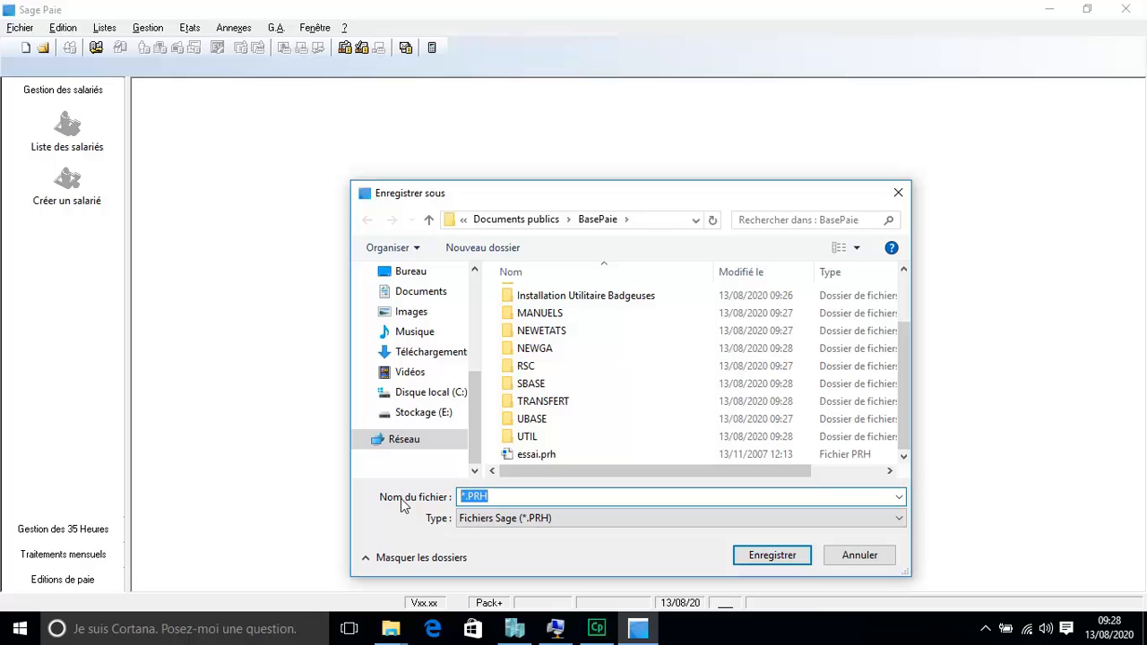
type("Test")
left_click(773, 556)
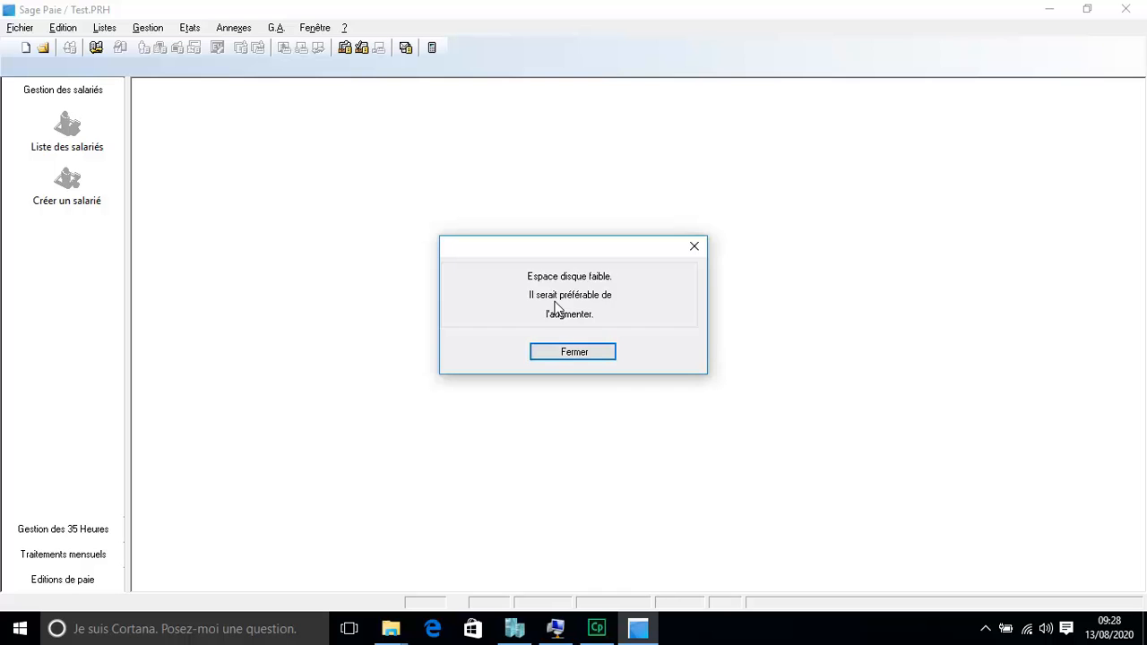
Step: Dismiss the low disk space warning and start the company from no existing file
left_click(574, 356)
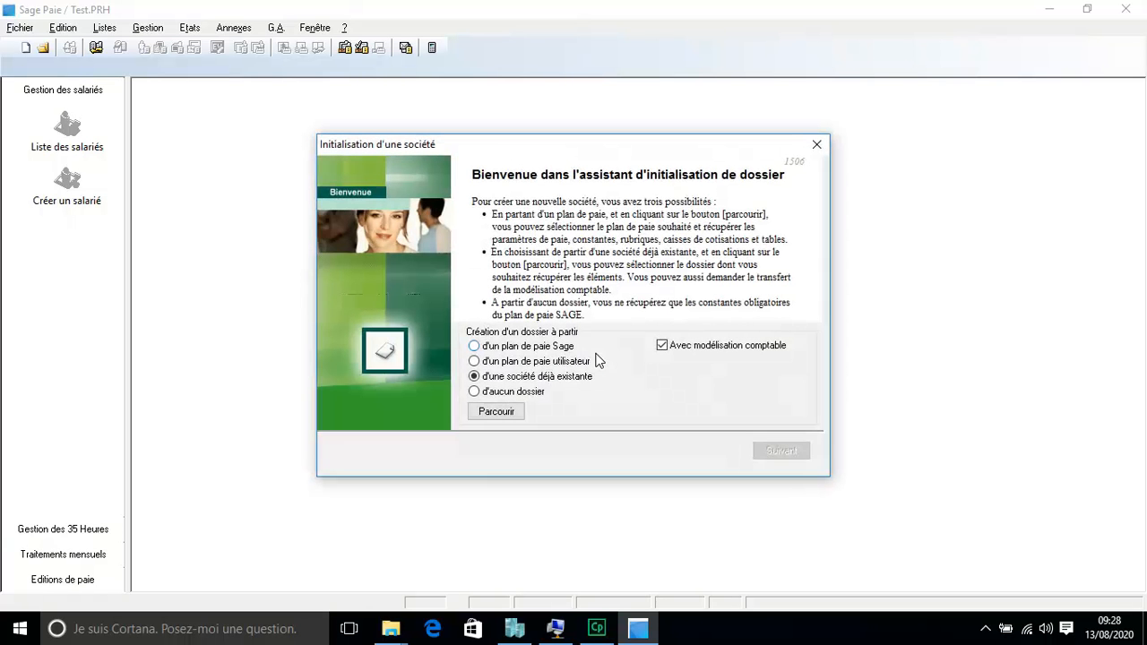
left_click(489, 394)
left_click(781, 451)
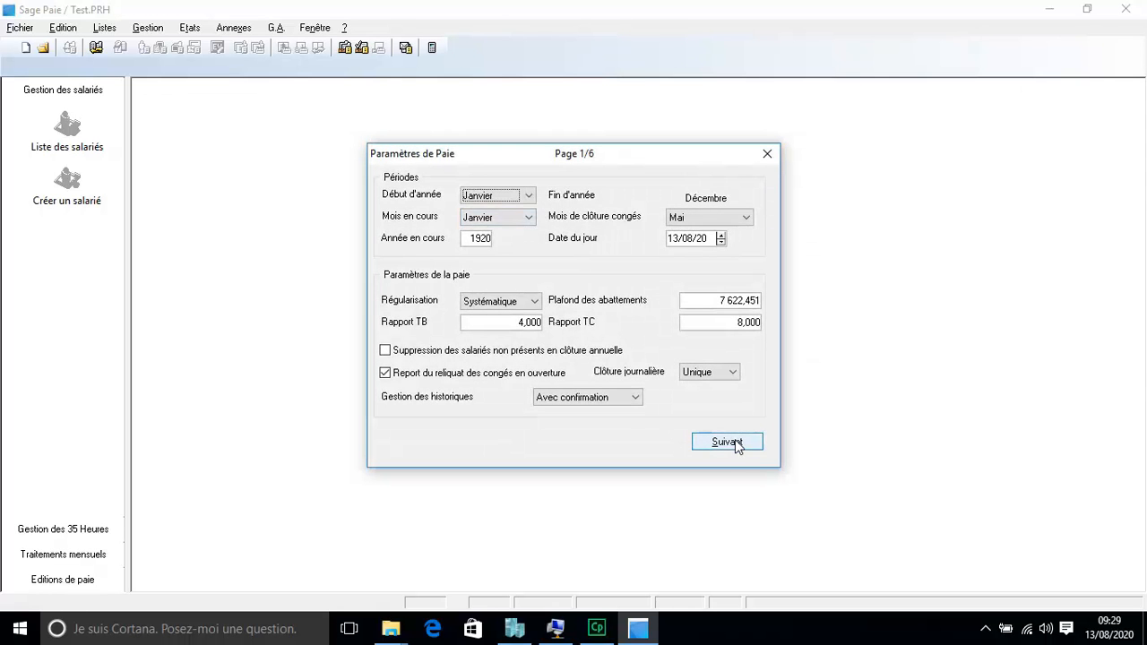
Step: Accept the default payroll settings pages, including payroll files and reverse calculation
left_click(737, 443)
left_click(728, 445)
left_click(717, 448)
left_click(730, 445)
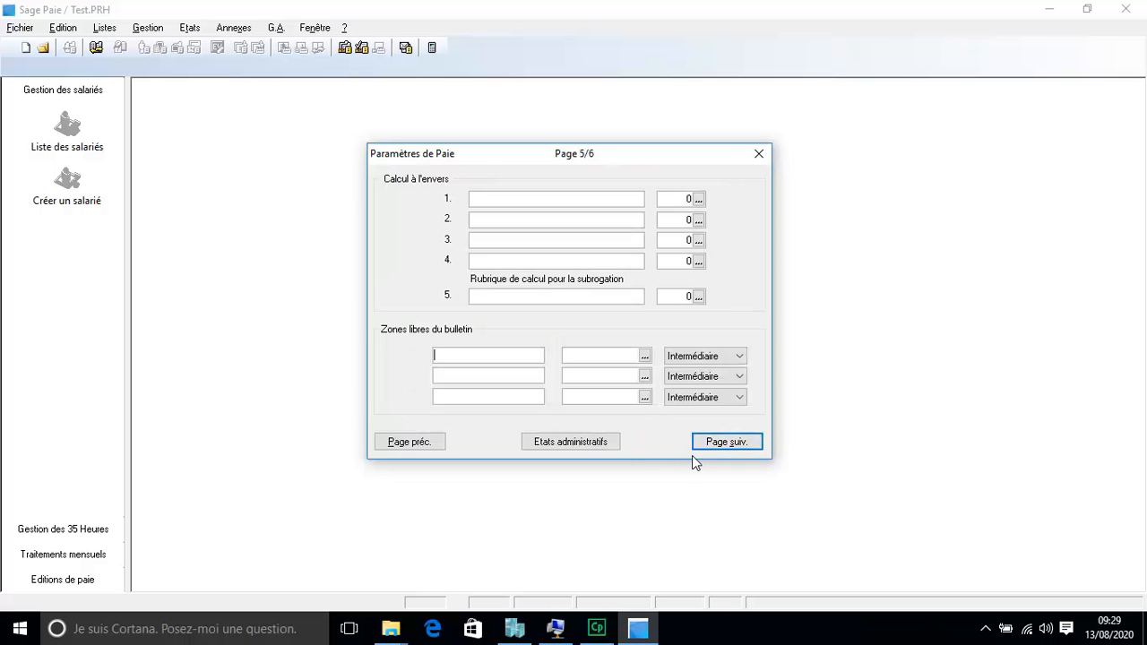
left_click(719, 449)
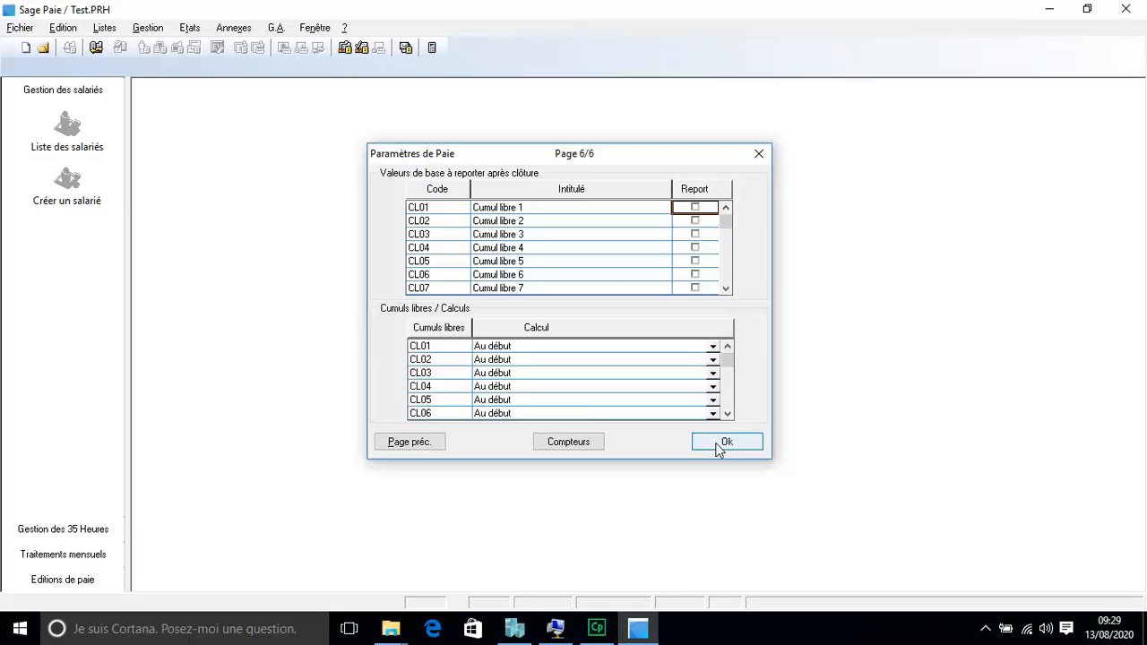
left_click(718, 443)
Step: Enter Test as the company's raison sociale and finish the creation wizard
type("Test")
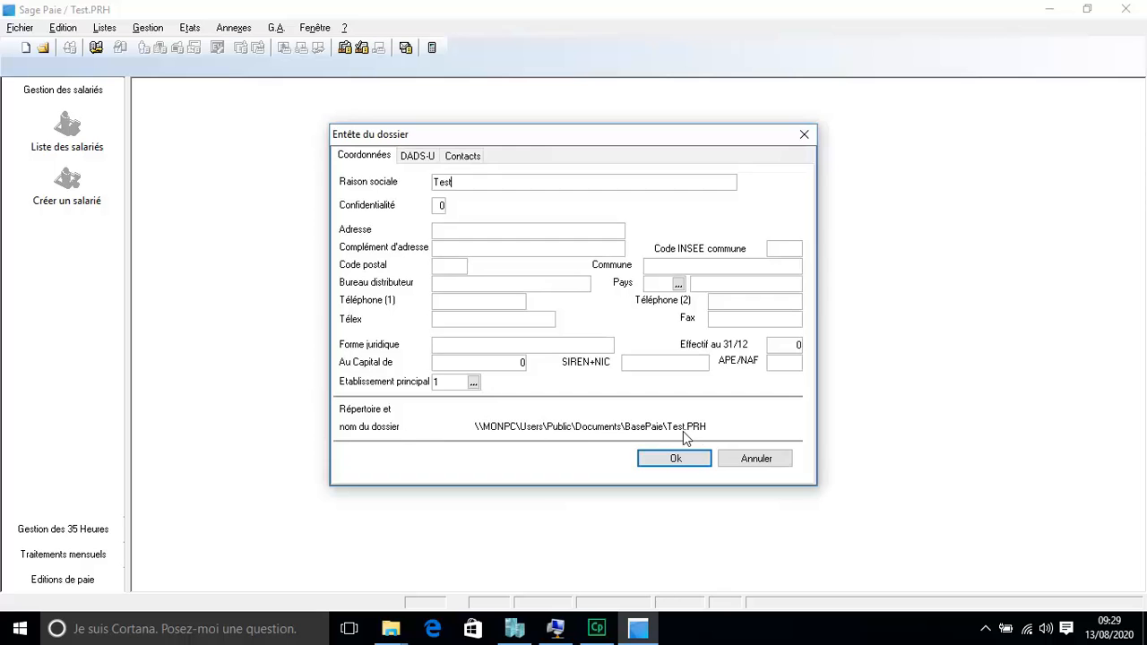
left_click(663, 461)
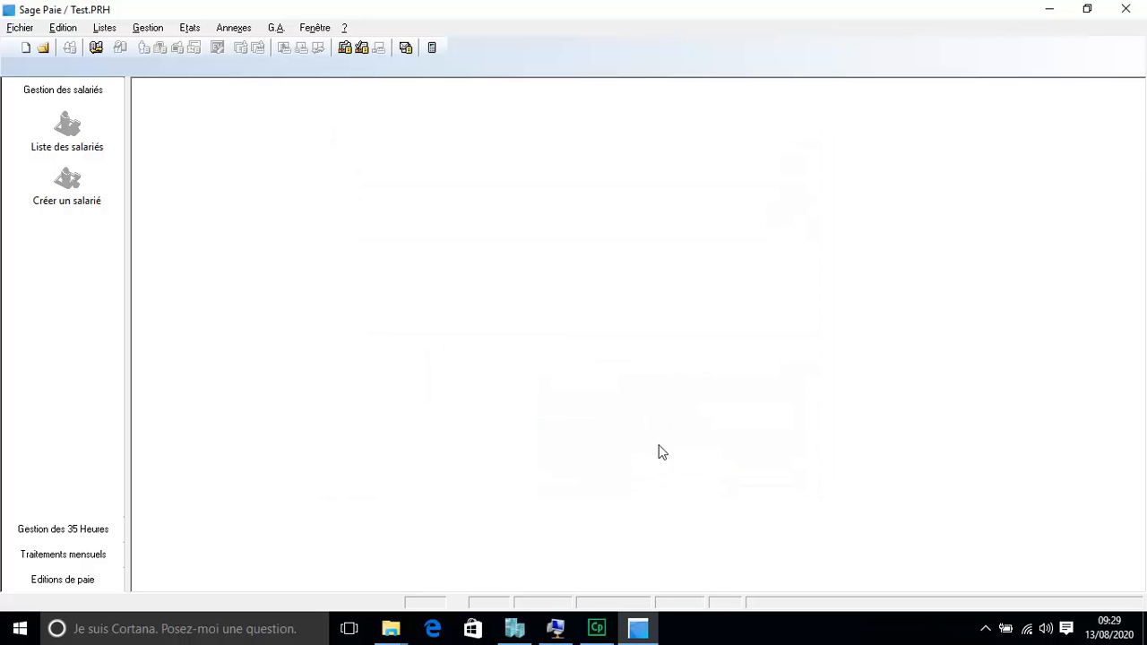
left_click(780, 451)
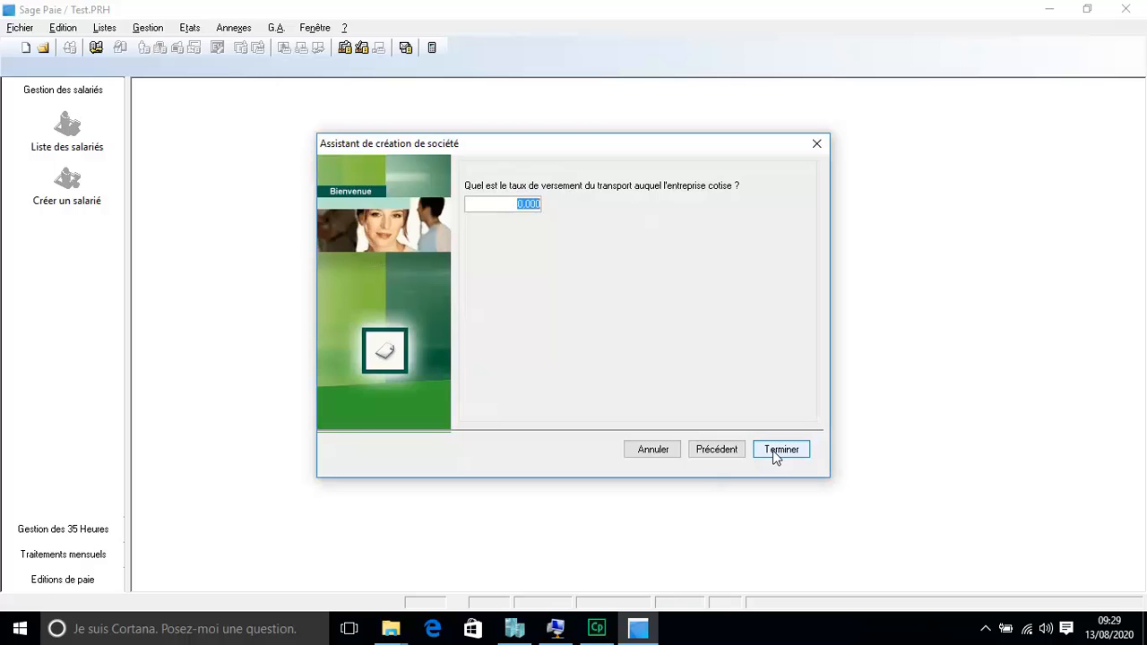
left_click(778, 450)
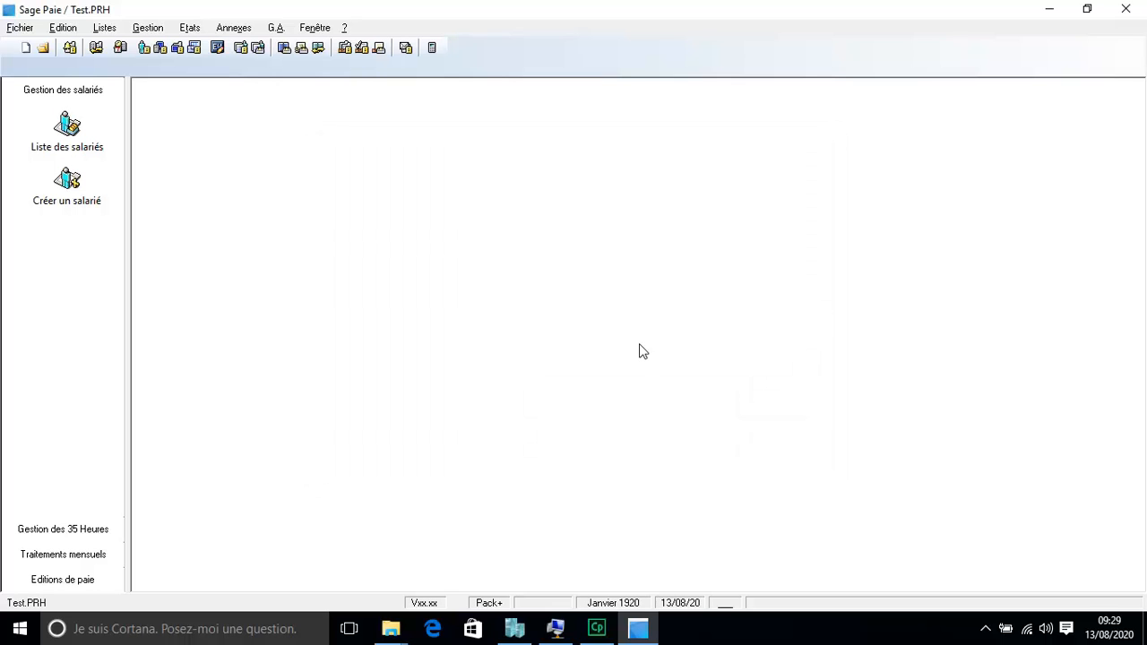
key("alt")
key("Right")
key("Right")
key("Left")
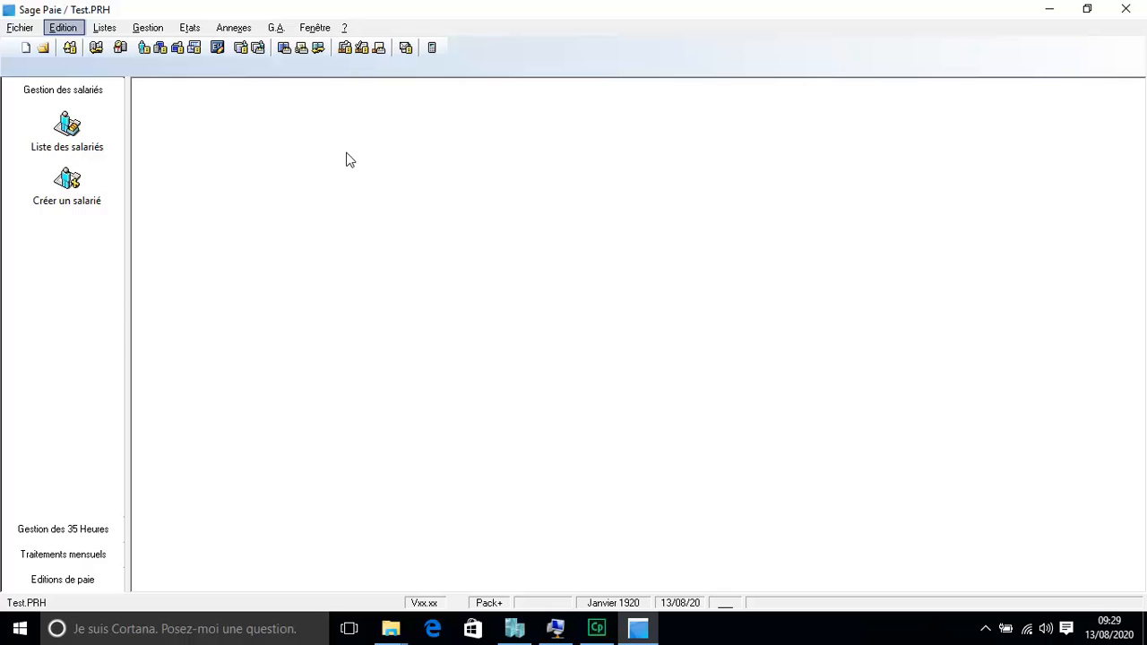
Step: In Fichier > Utilitaires > Utilisateurs, create user code 01 named User2, then close the list
left_click(21, 29)
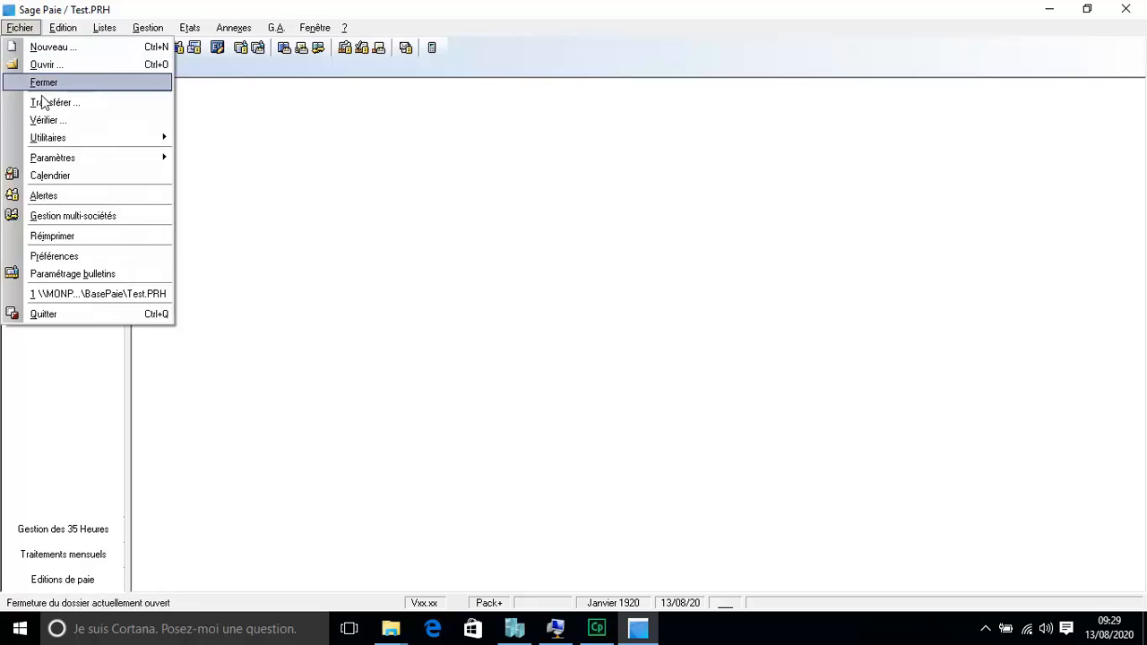
mouse_move(118, 145)
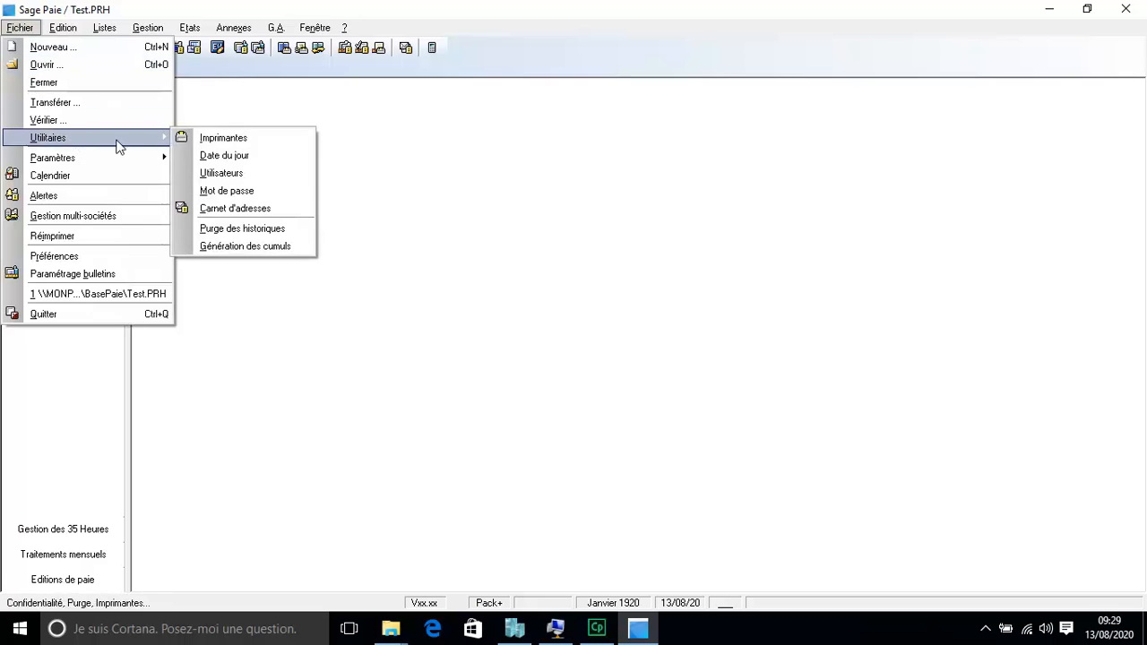
left_click(237, 176)
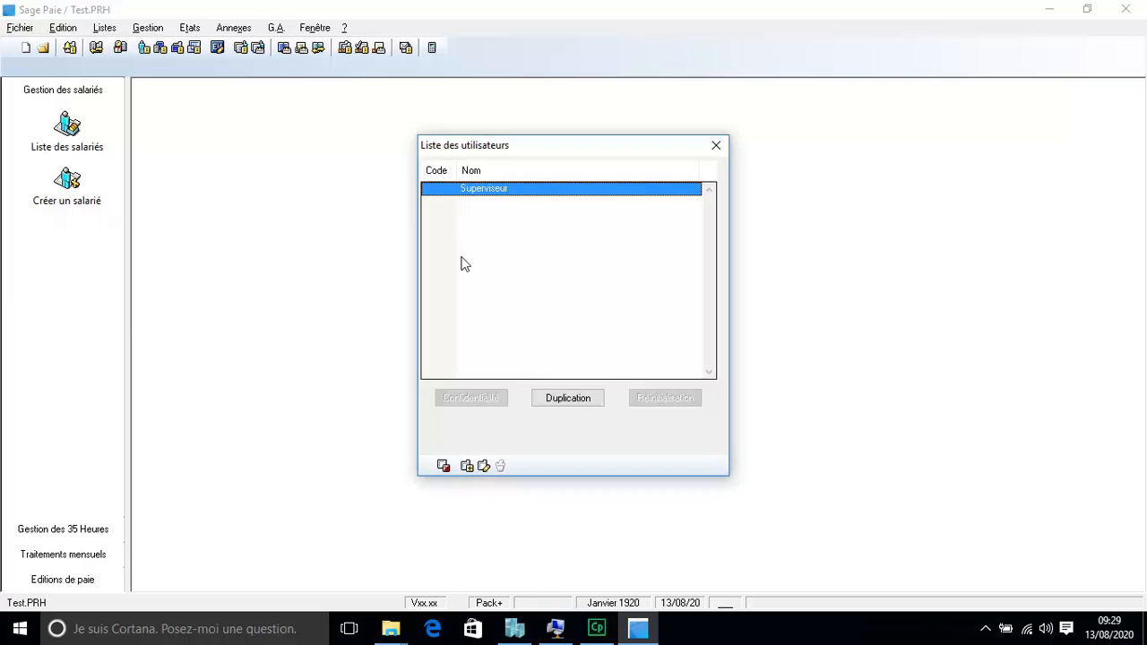
left_click(468, 466)
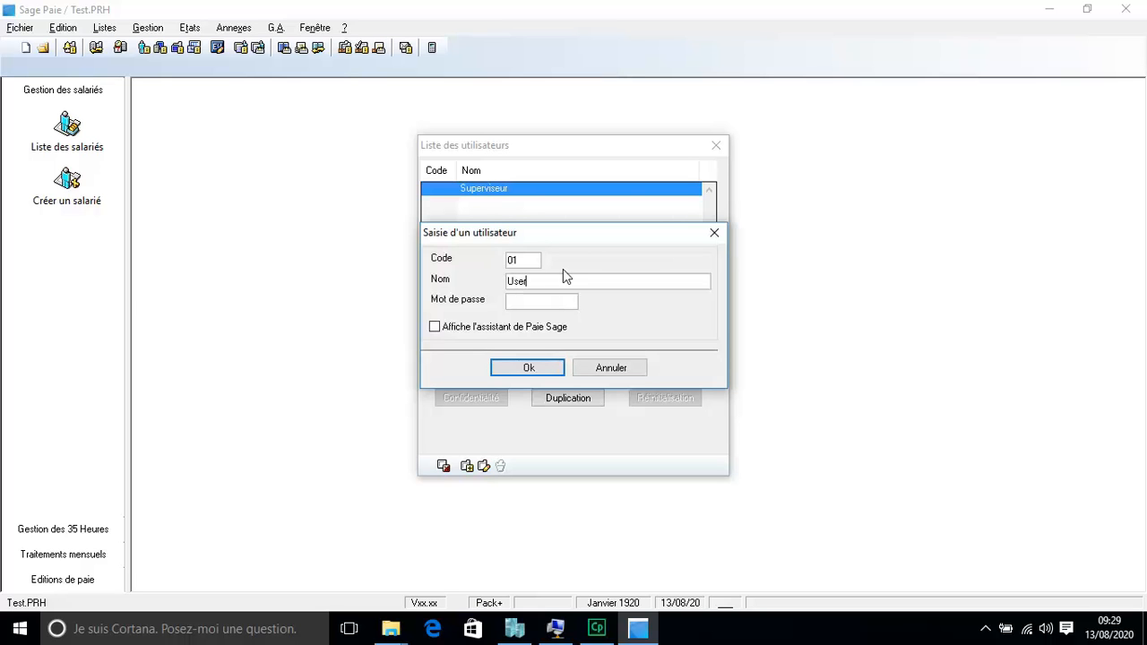
left_click(538, 306)
left_click(535, 367)
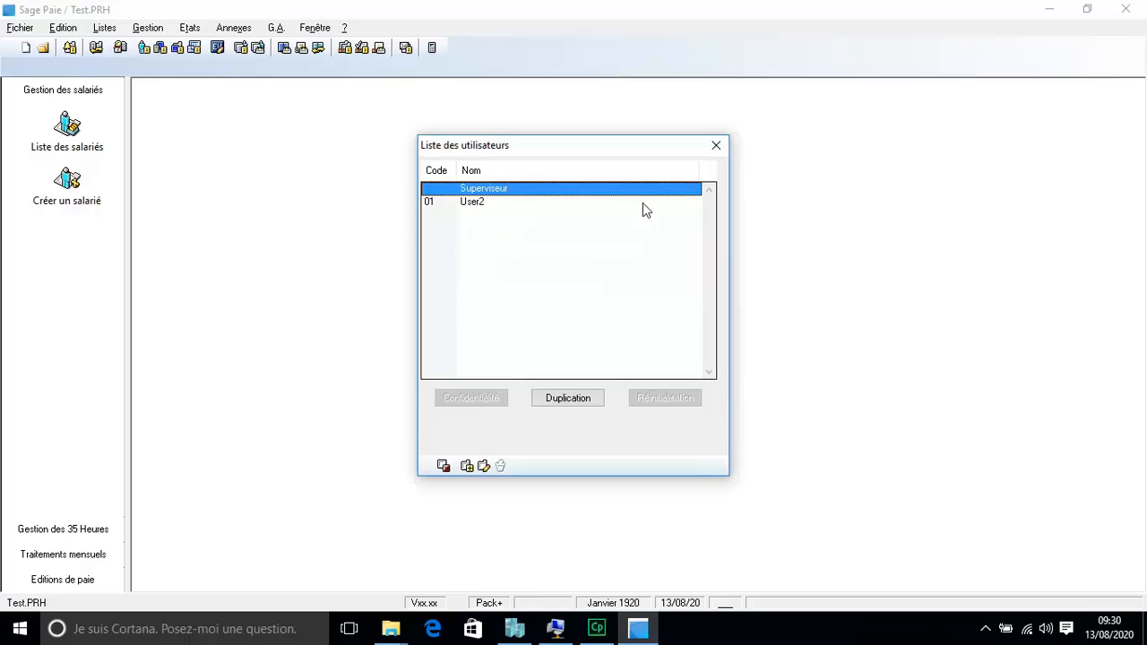
left_click(716, 147)
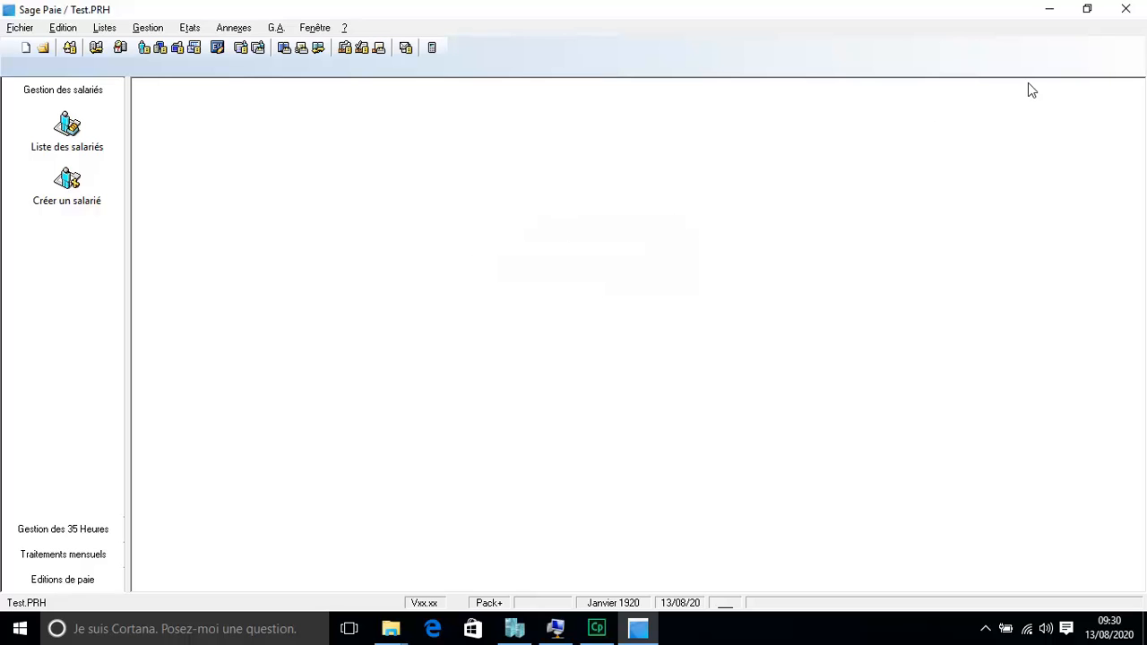
Step: Quit and relaunch Sage Paie, logging in as Superviseur and closing the welcome assistant
left_click(1126, 10)
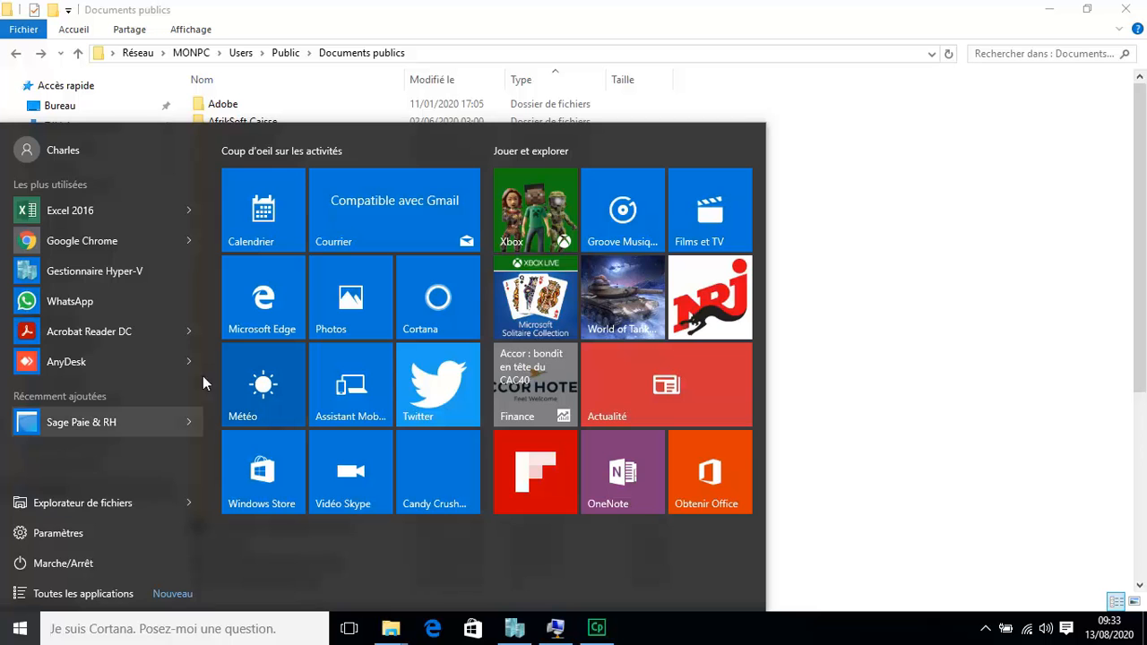
left_click(59, 428)
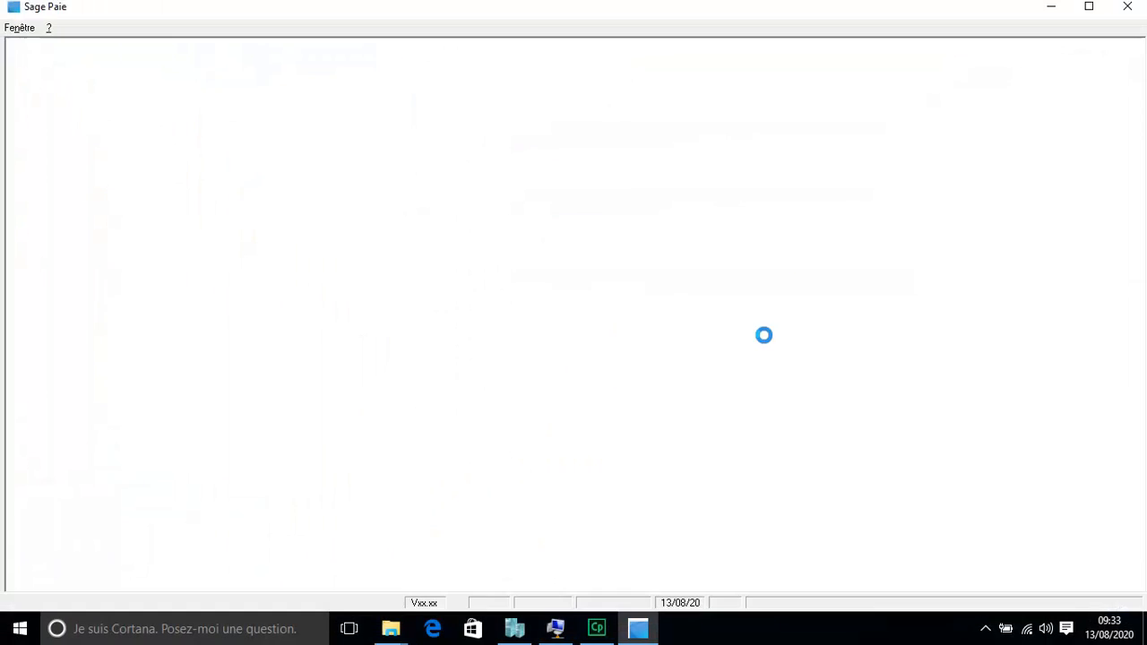
left_click(434, 317)
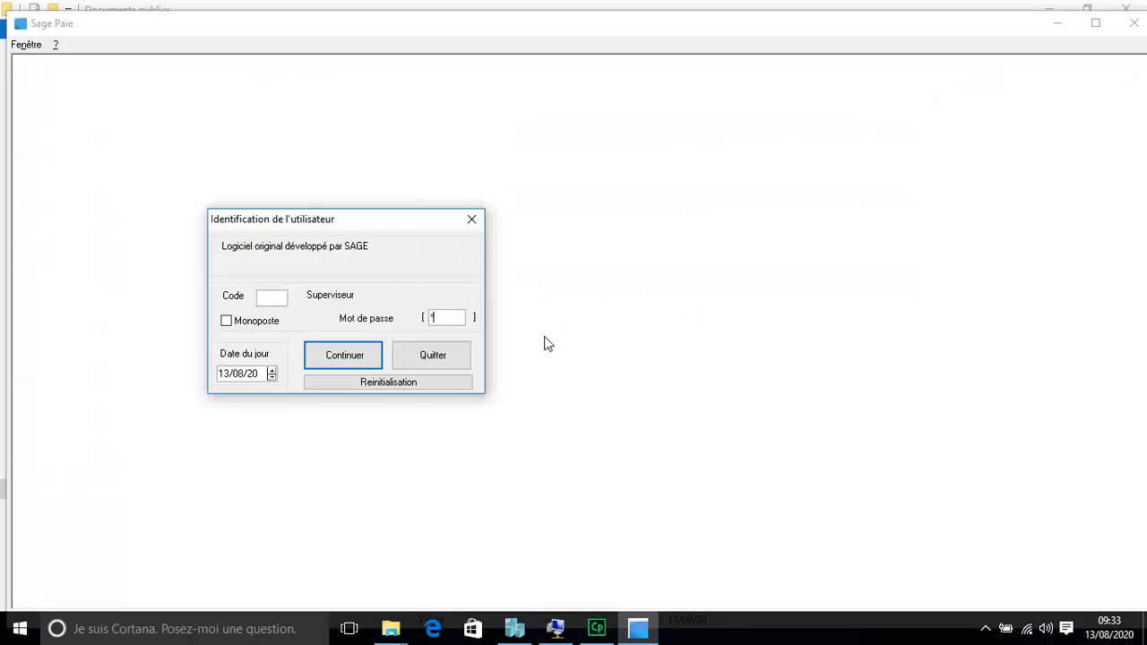
left_click(359, 361)
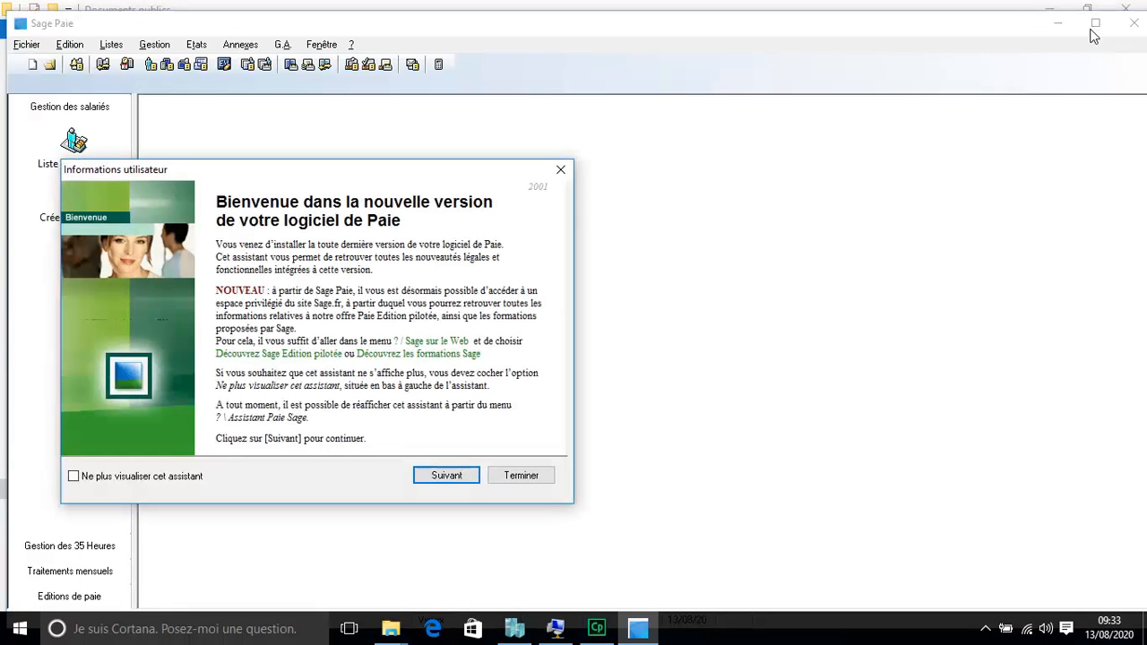
left_click(525, 475)
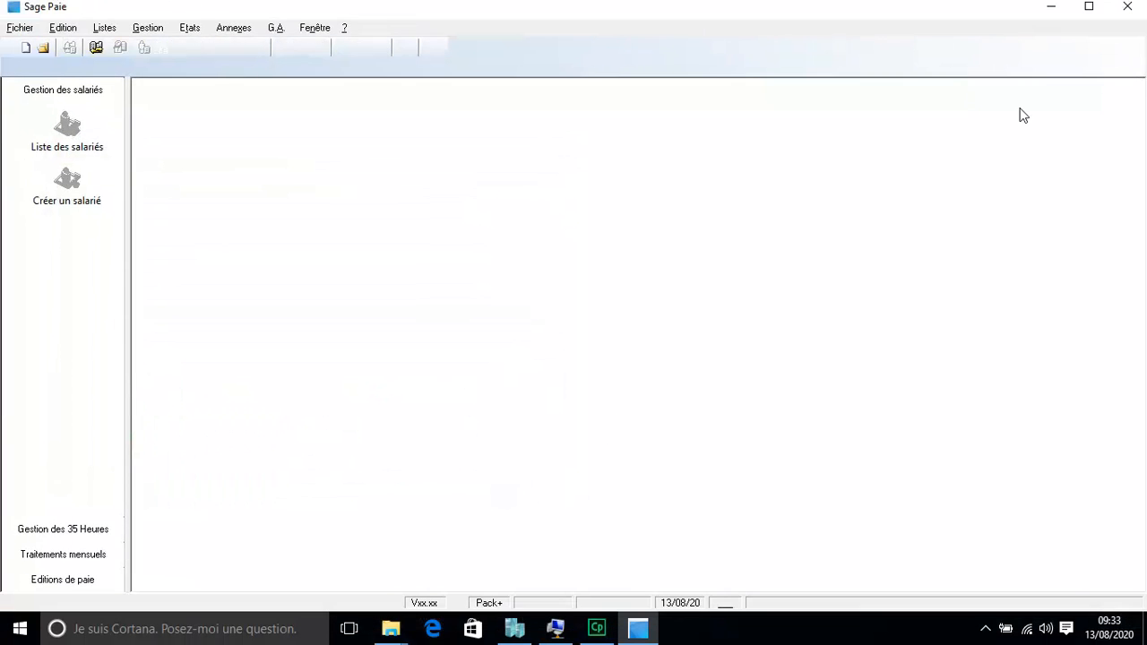
Step: Open Test.PRH, dismiss the disk space warning, and bring the client VM window forward
left_click(43, 49)
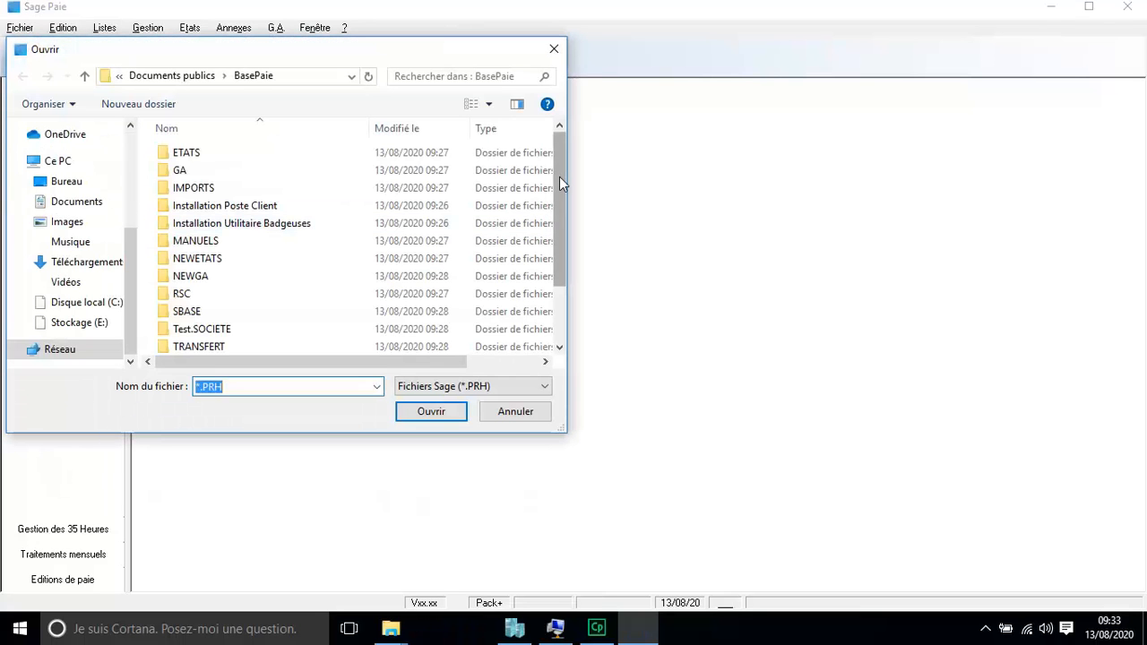
scroll(561, 178, "down", 2)
left_click(240, 347)
double_click(240, 345)
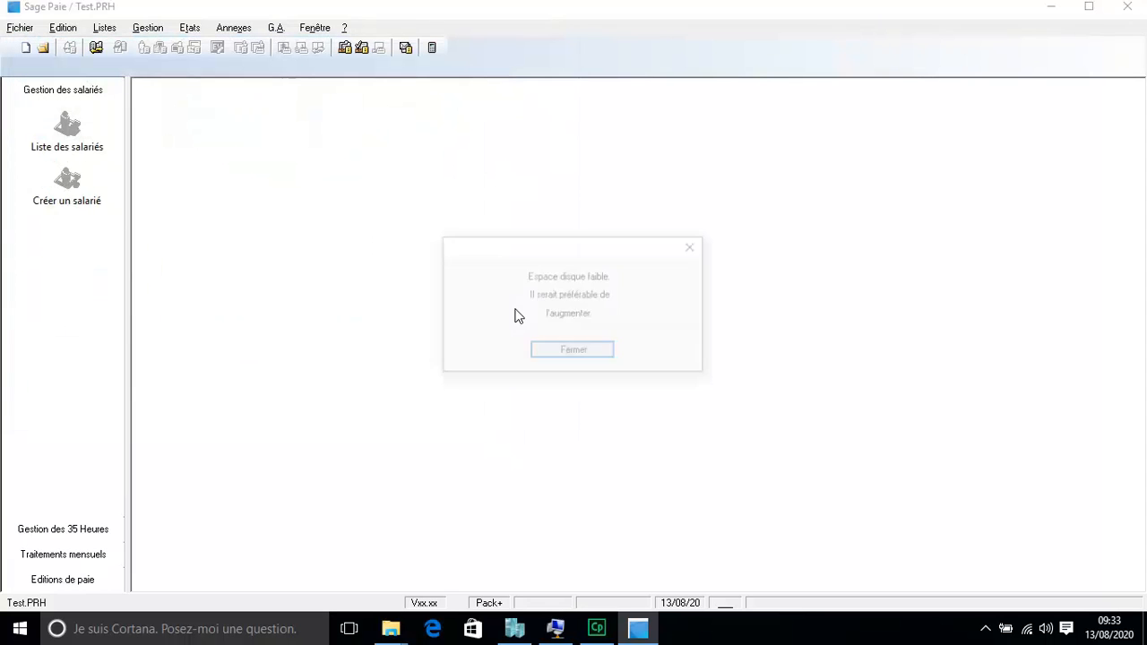
left_click(599, 356)
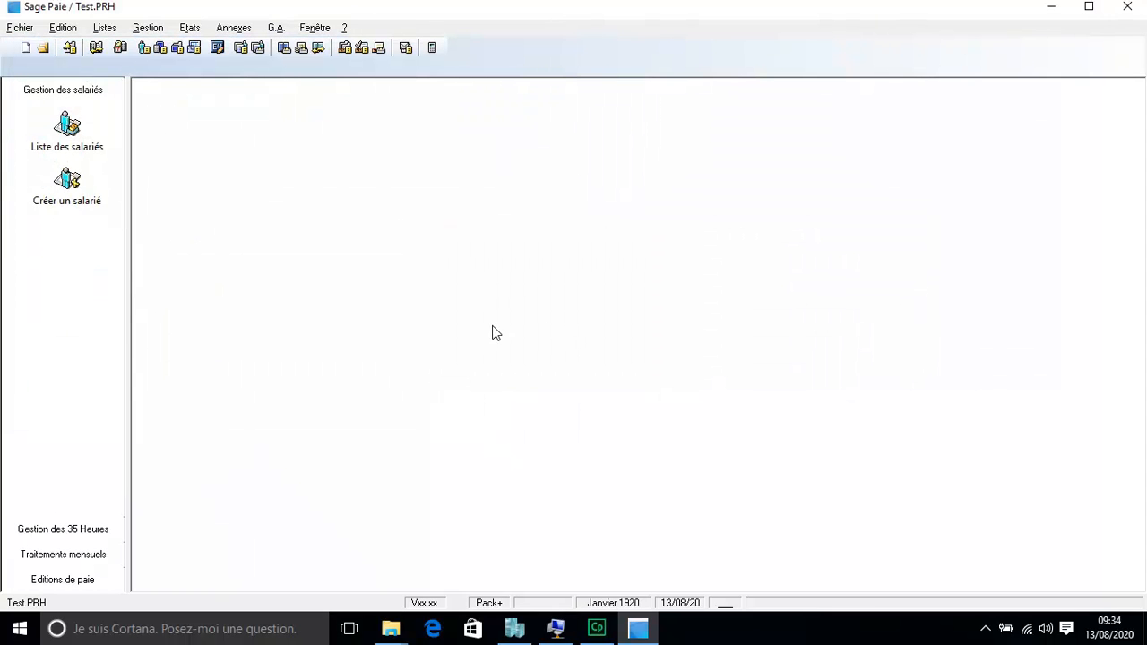
left_click(556, 628)
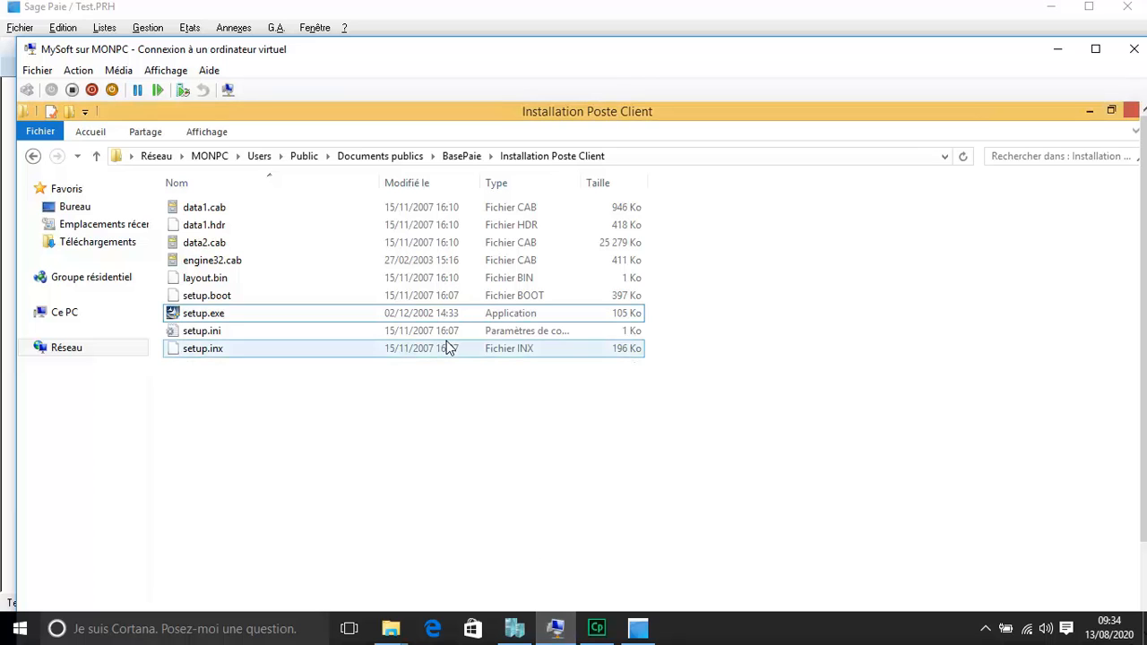
Step: Put the client VM in Mode plein écran and launch Paie Sage from a 'sage' search
left_click(166, 70)
left_click(180, 87)
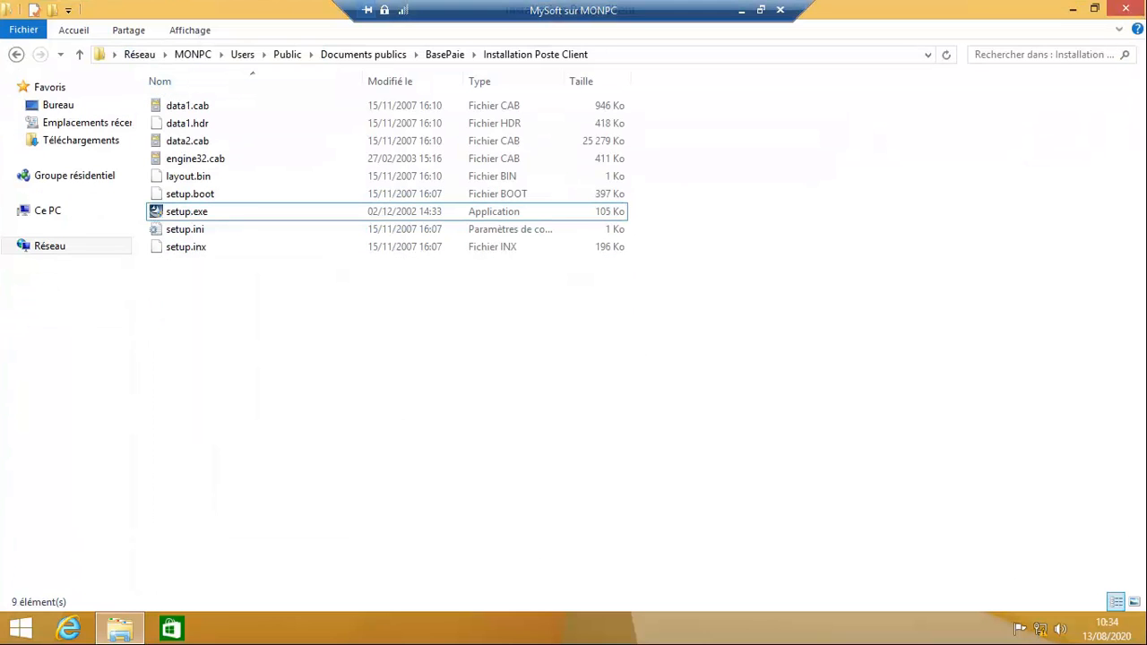
mouse_move(1146, 644)
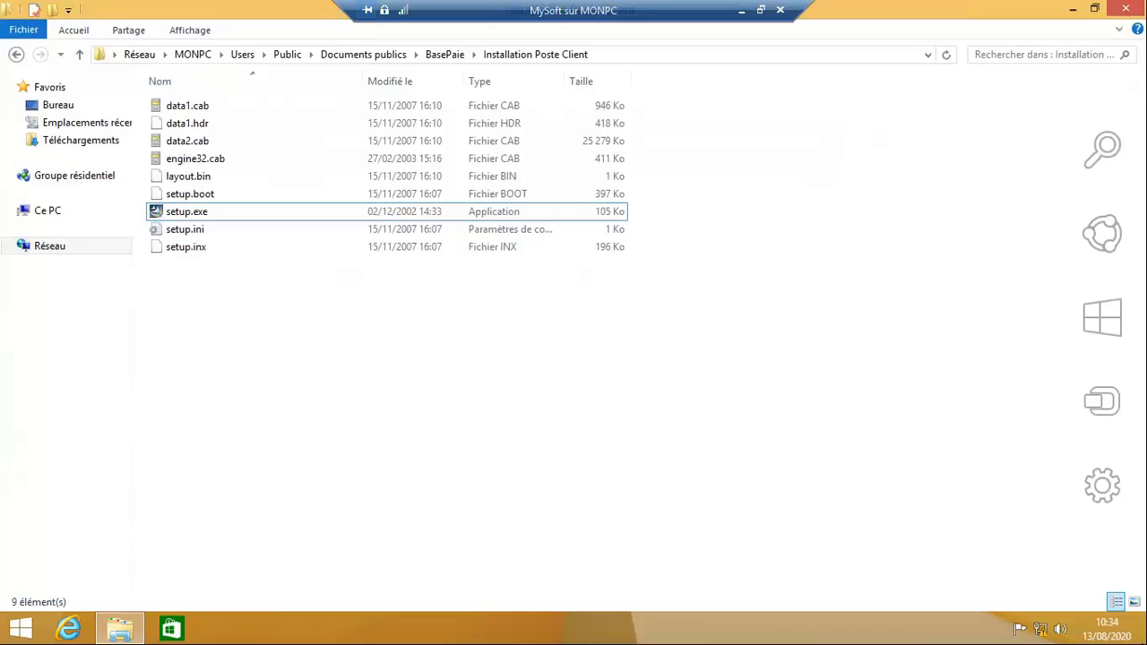
left_click(1112, 160)
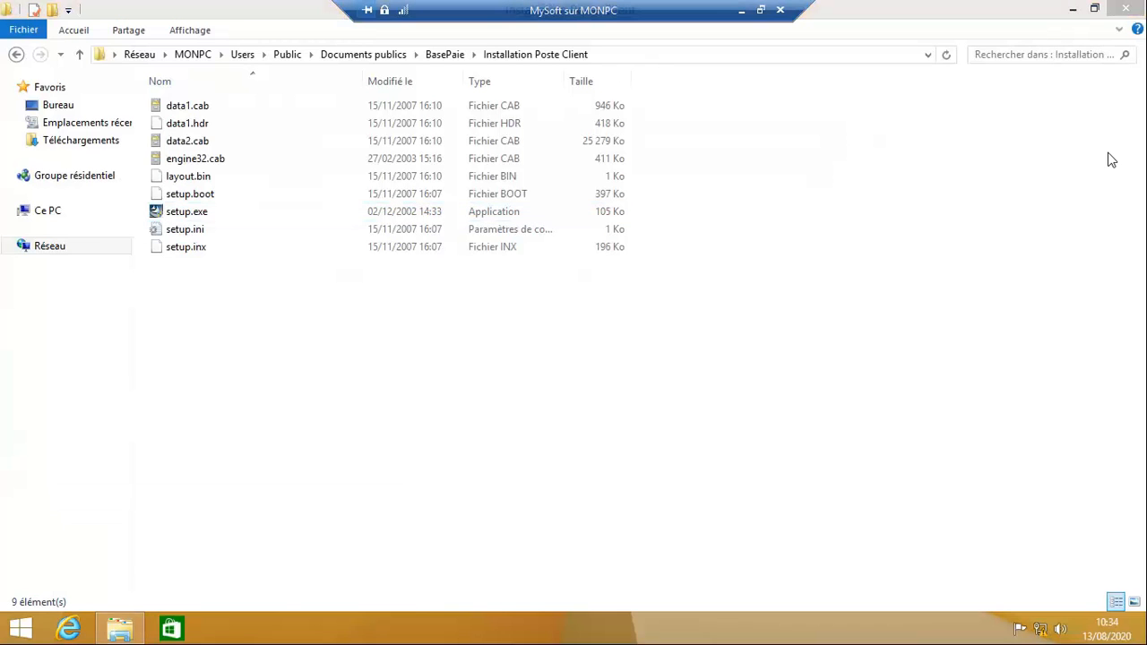
type("sage")
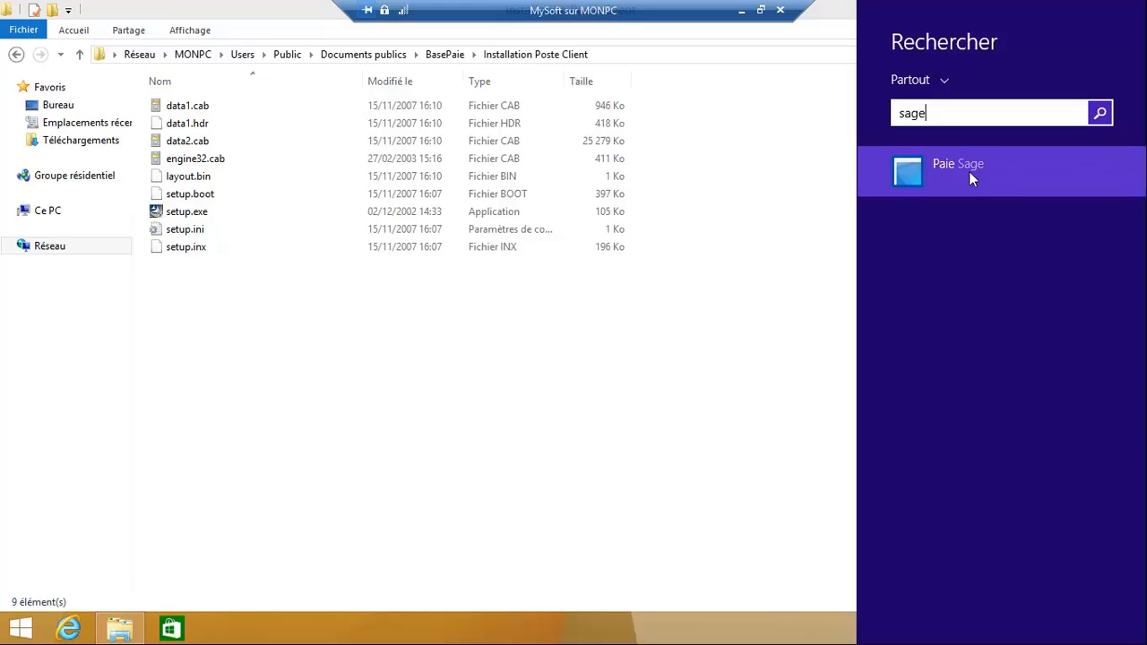
left_click(989, 167)
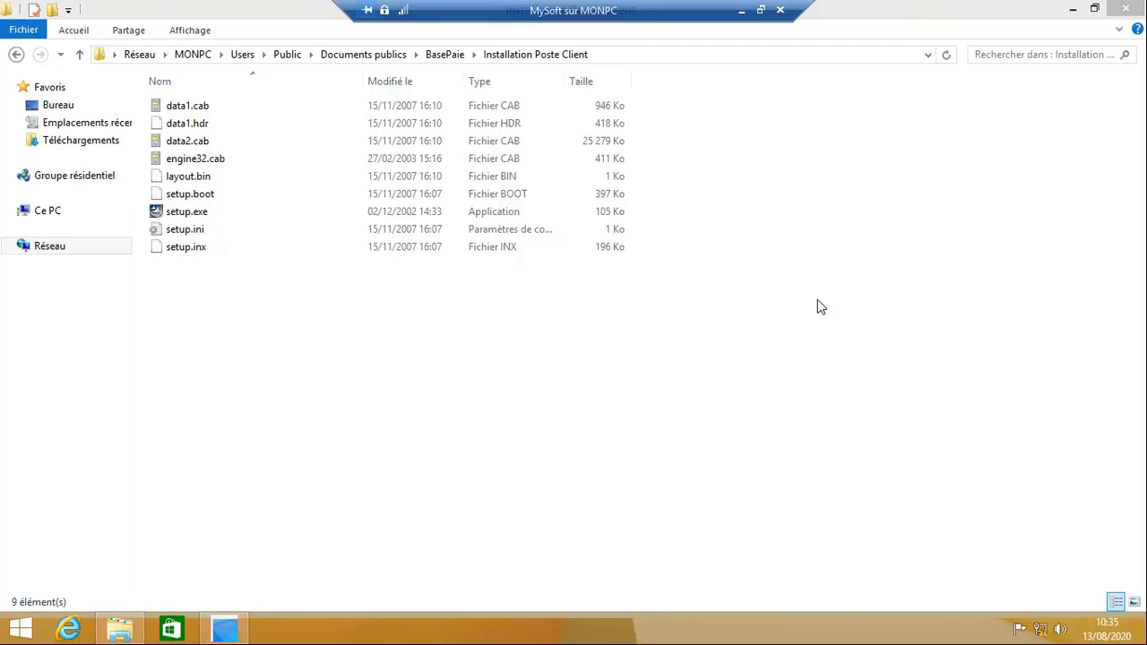
Step: Verify User2 (code 01) in the server's Test.PRH user list, then open the client's search
left_click(237, 628)
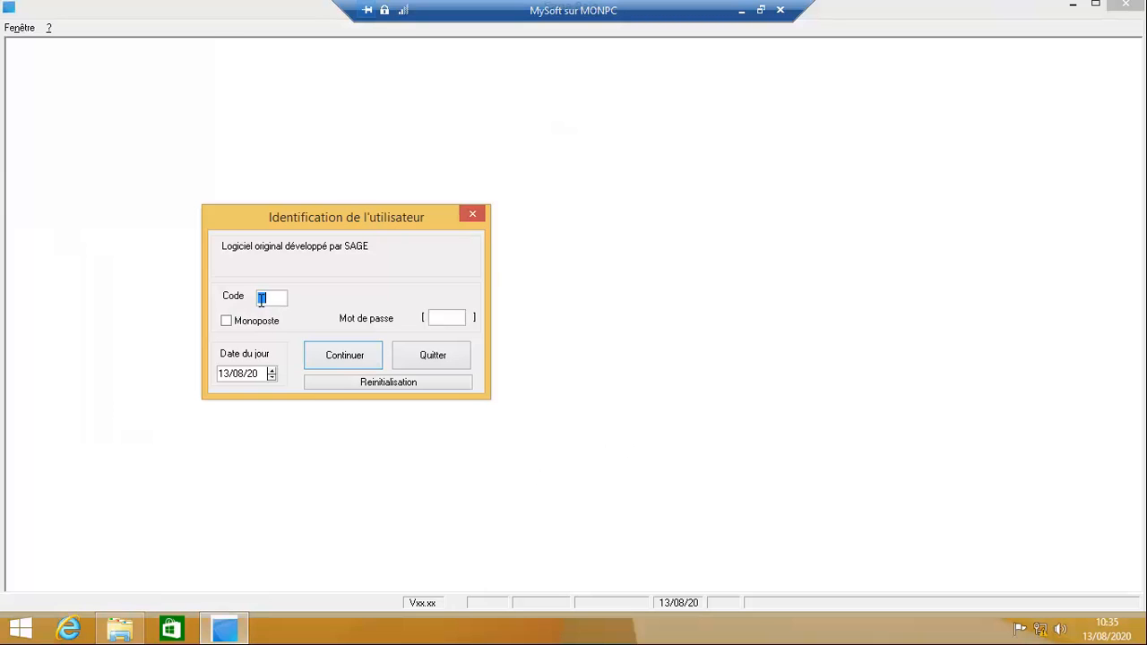
left_click(759, 10)
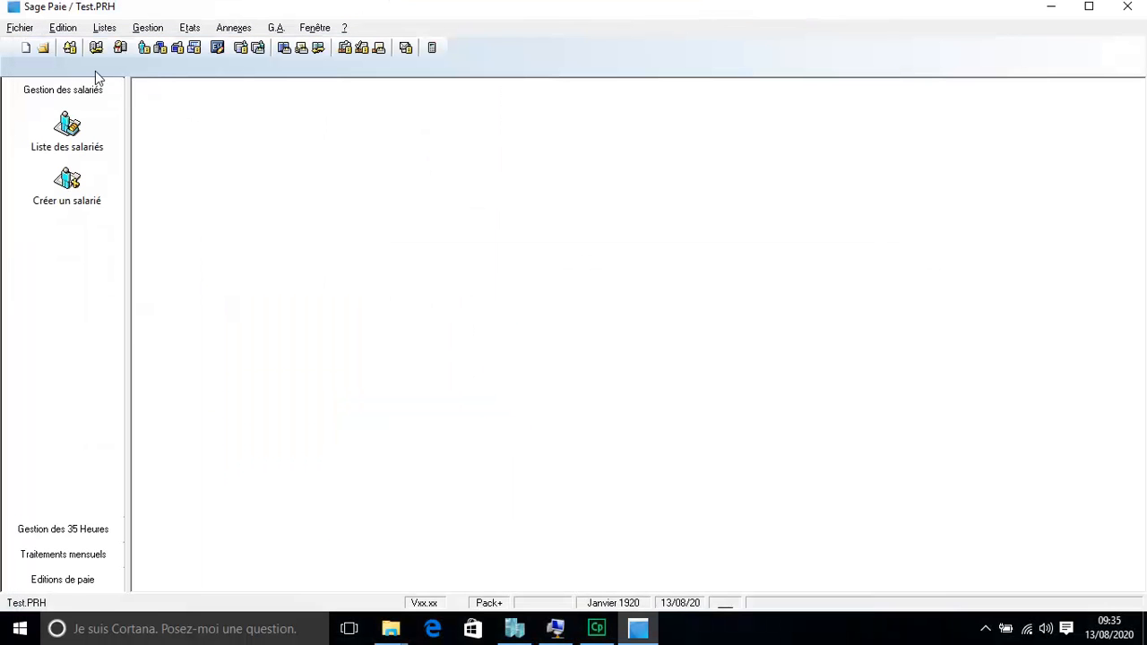
left_click(20, 27)
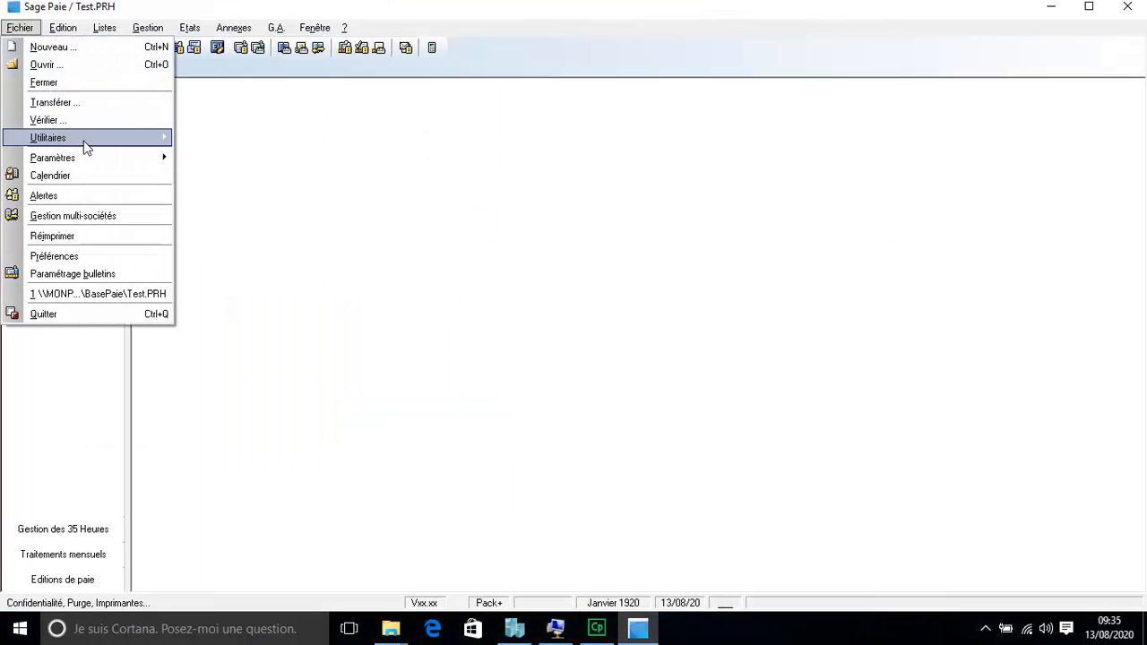
mouse_move(170, 143)
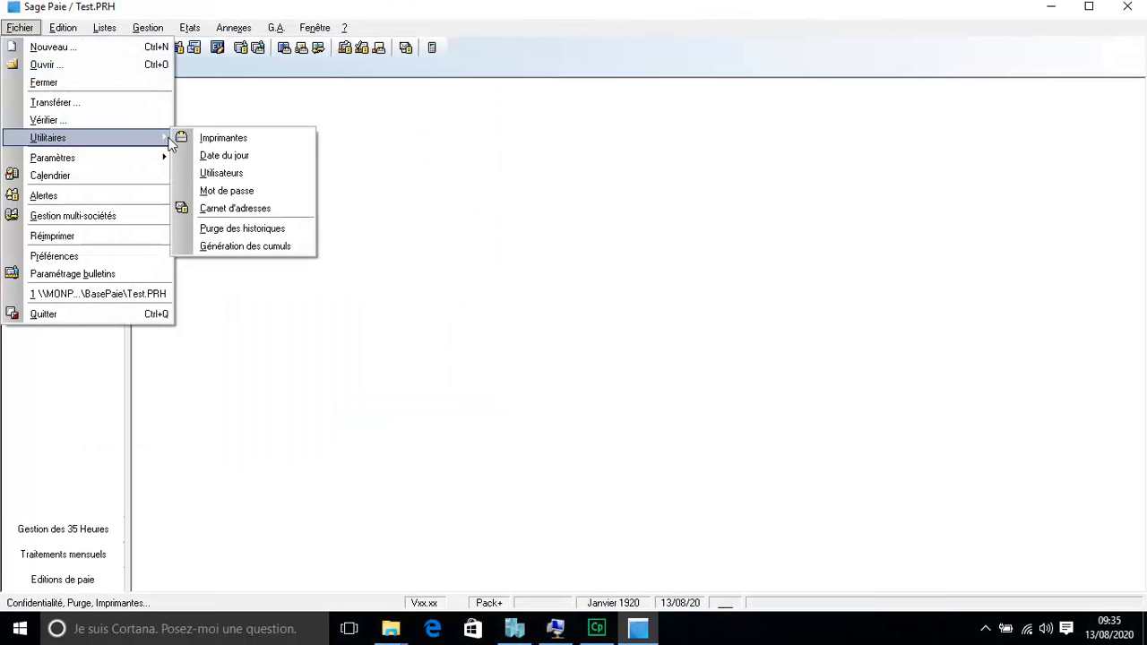
left_click(268, 176)
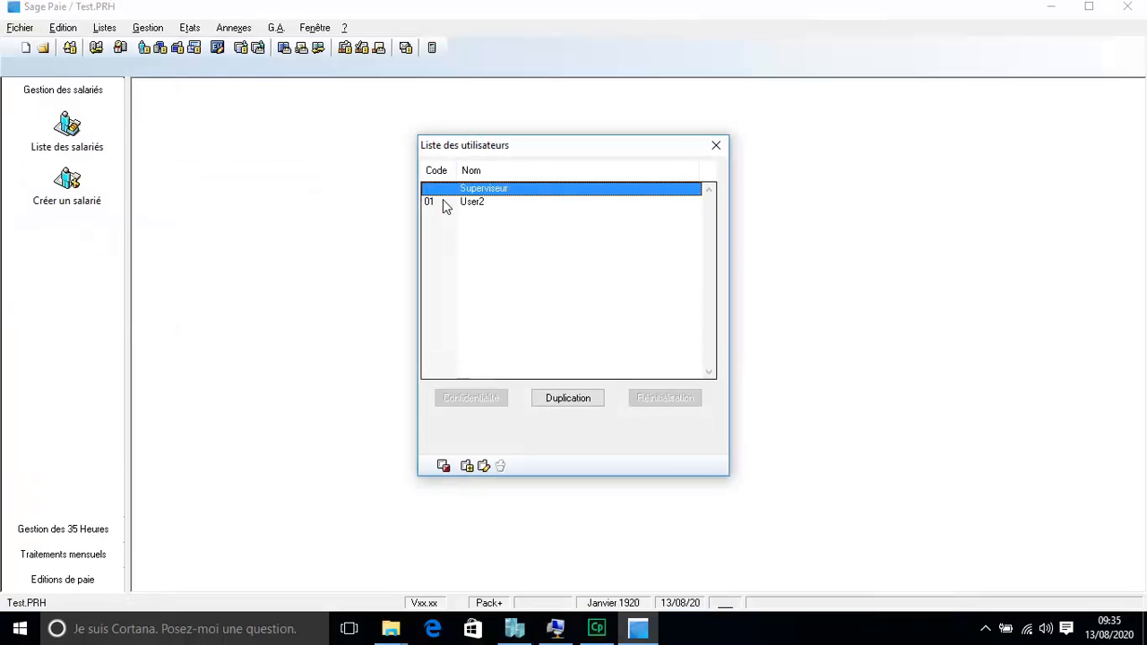
left_click(715, 146)
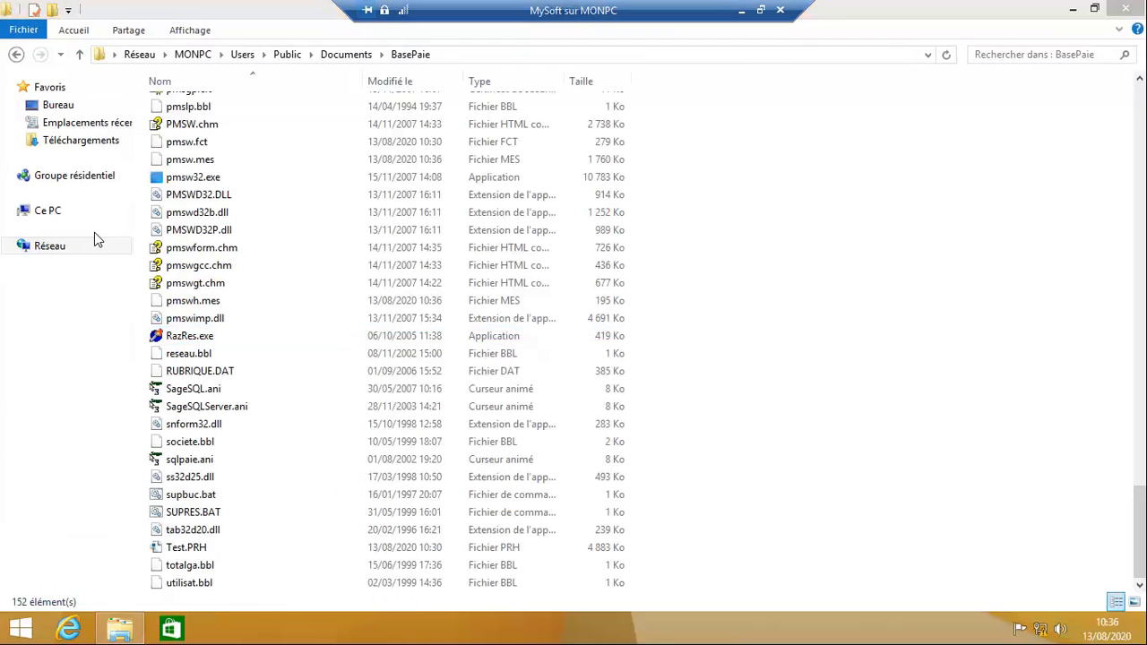
key("super+s")
Step: Search 'sage' on the client and launch Paie Sage from the results
type("sage")
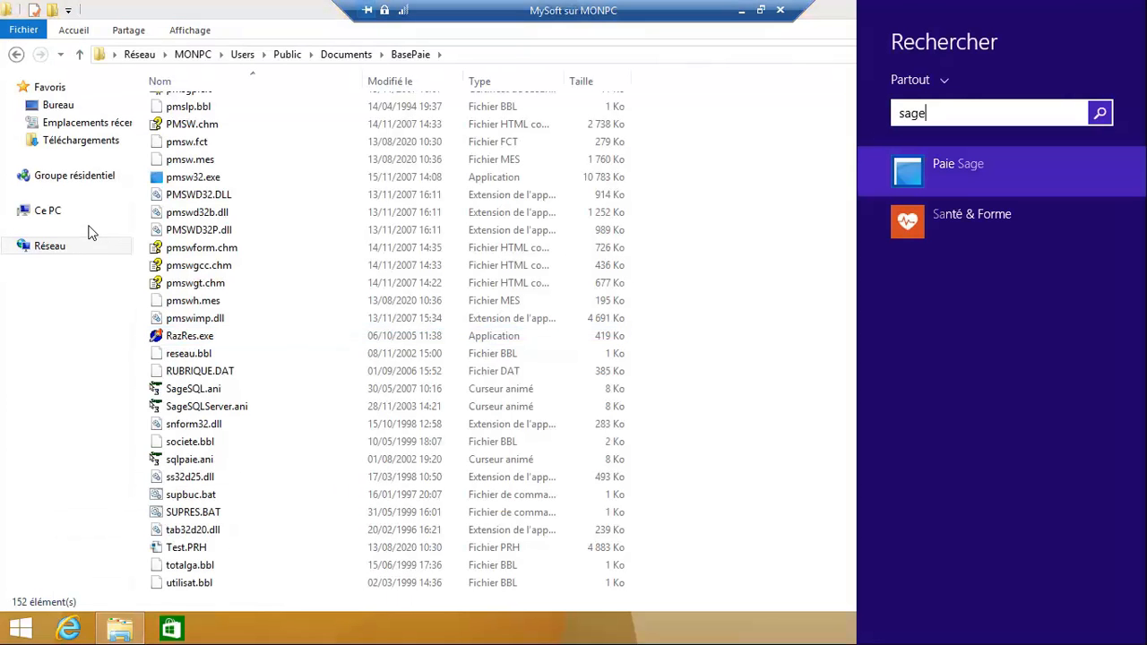
key("Return")
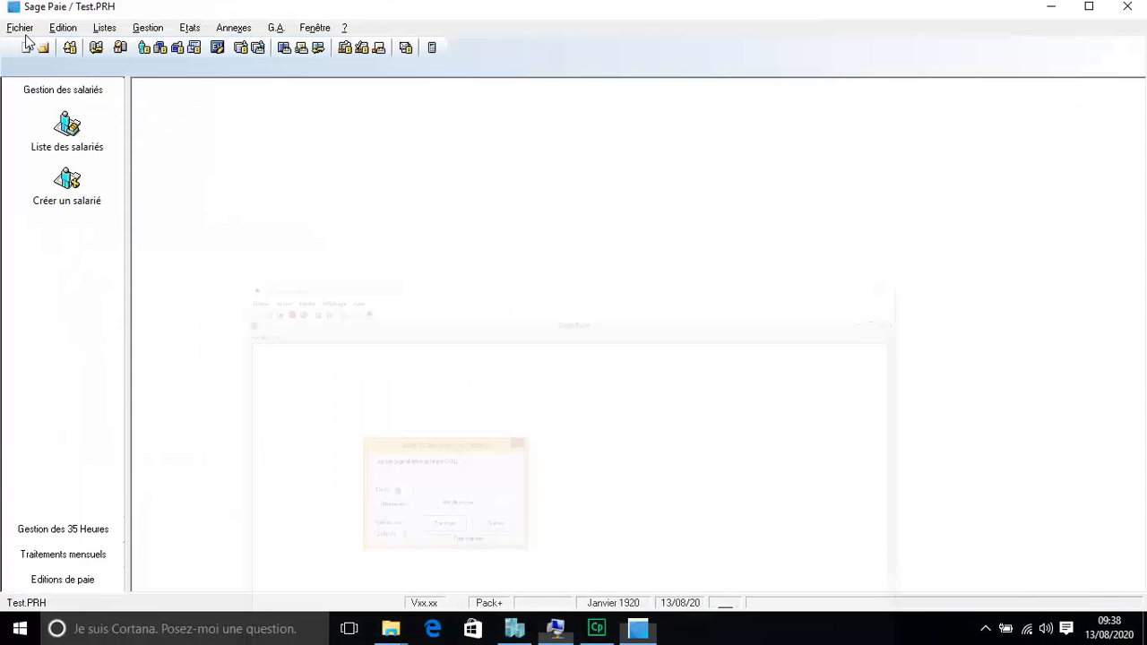
left_click(26, 33)
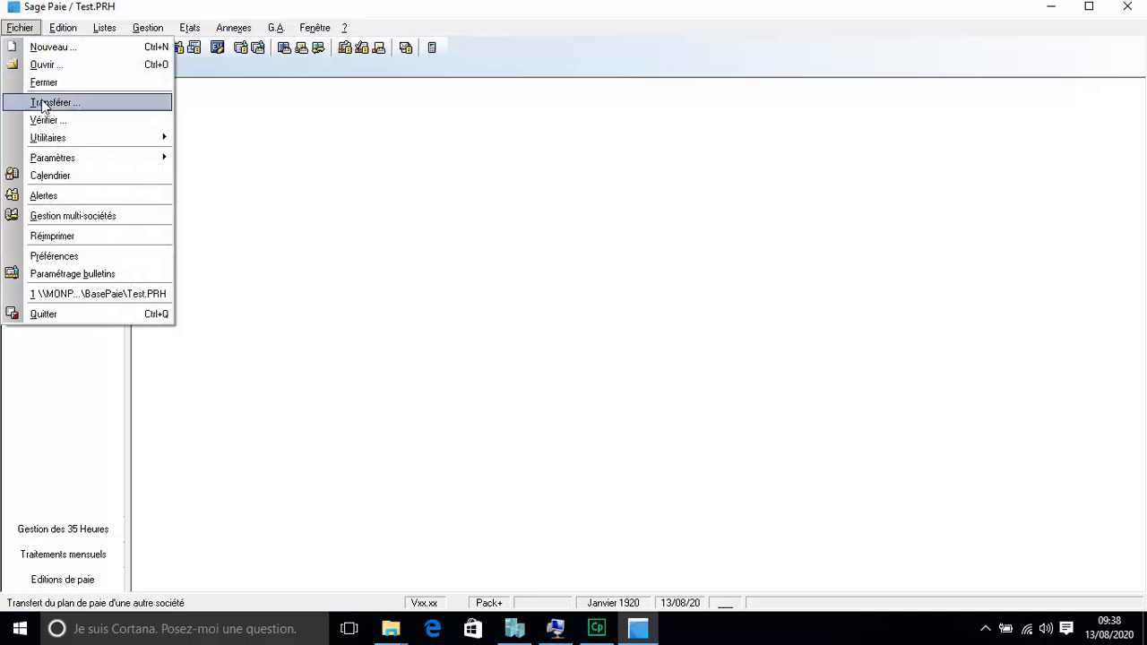
mouse_move(136, 139)
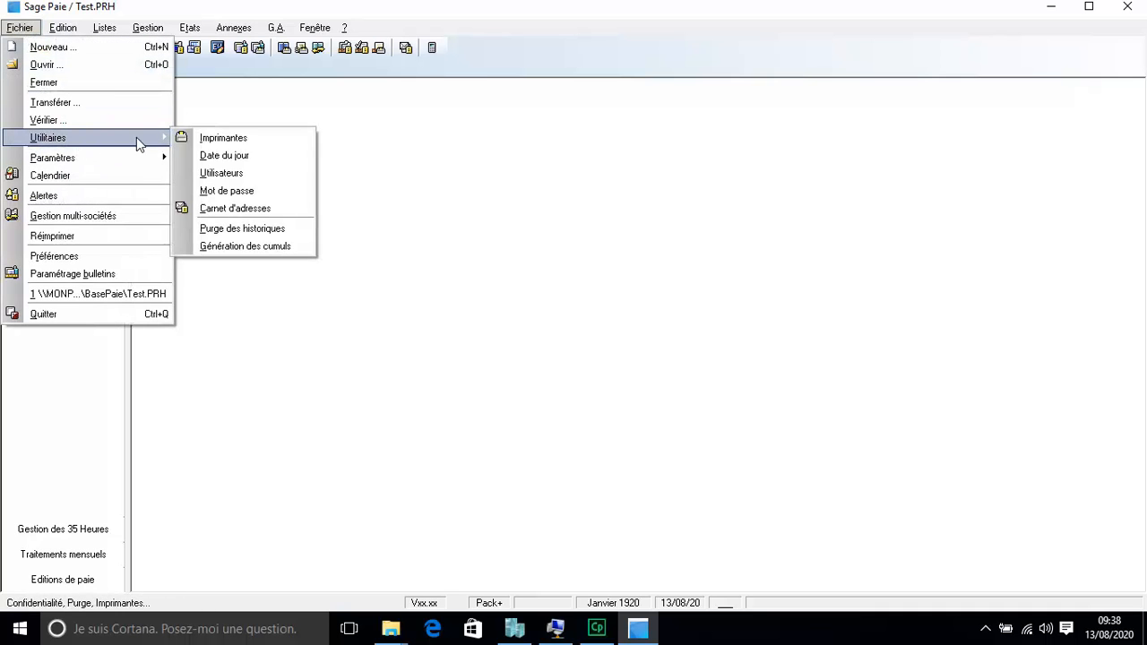
left_click(253, 179)
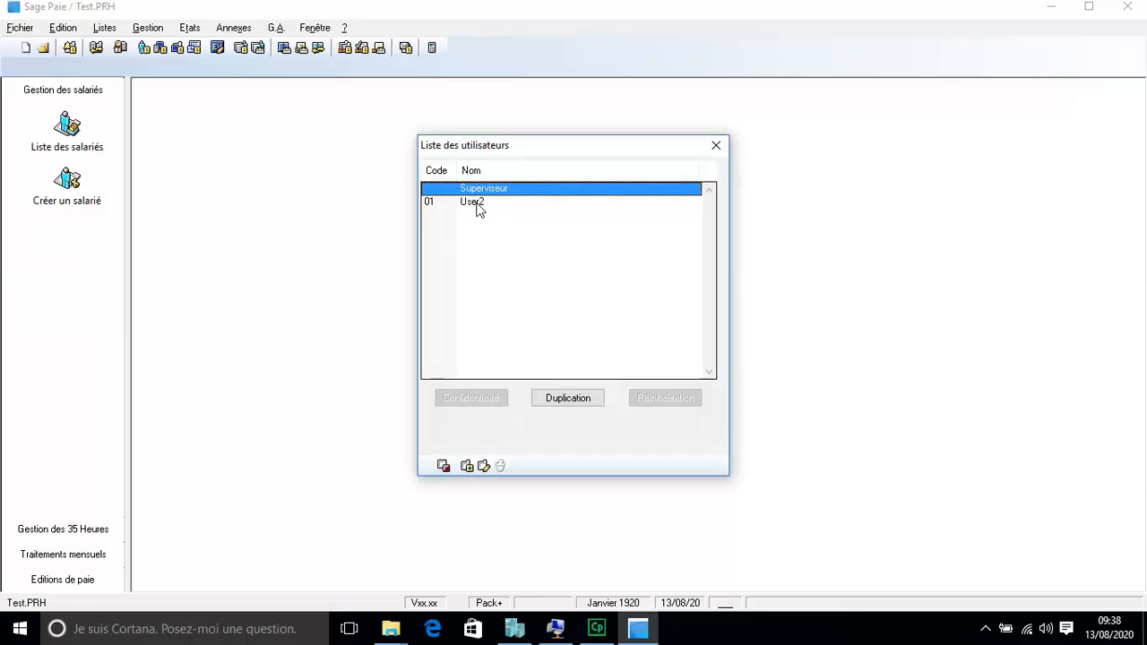
left_click(716, 145)
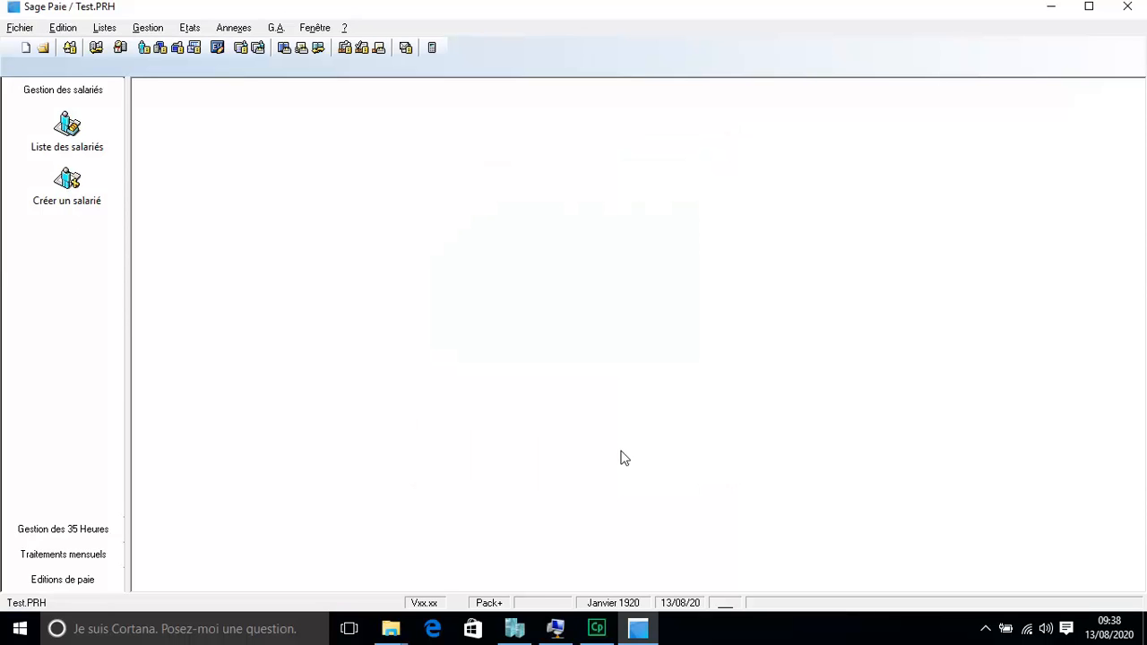
left_click(558, 629)
Step: Show the remote session full screen and log into Sage Paie with user code 01
left_click(164, 70)
left_click(175, 87)
type("01")
key("Tab")
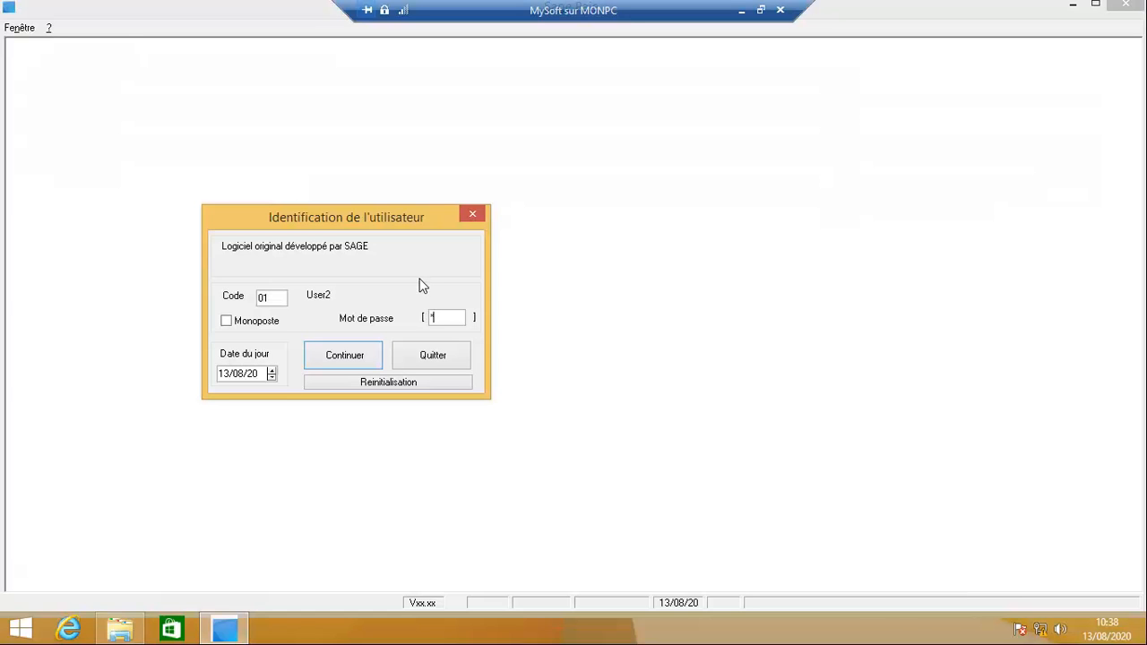
left_click(358, 355)
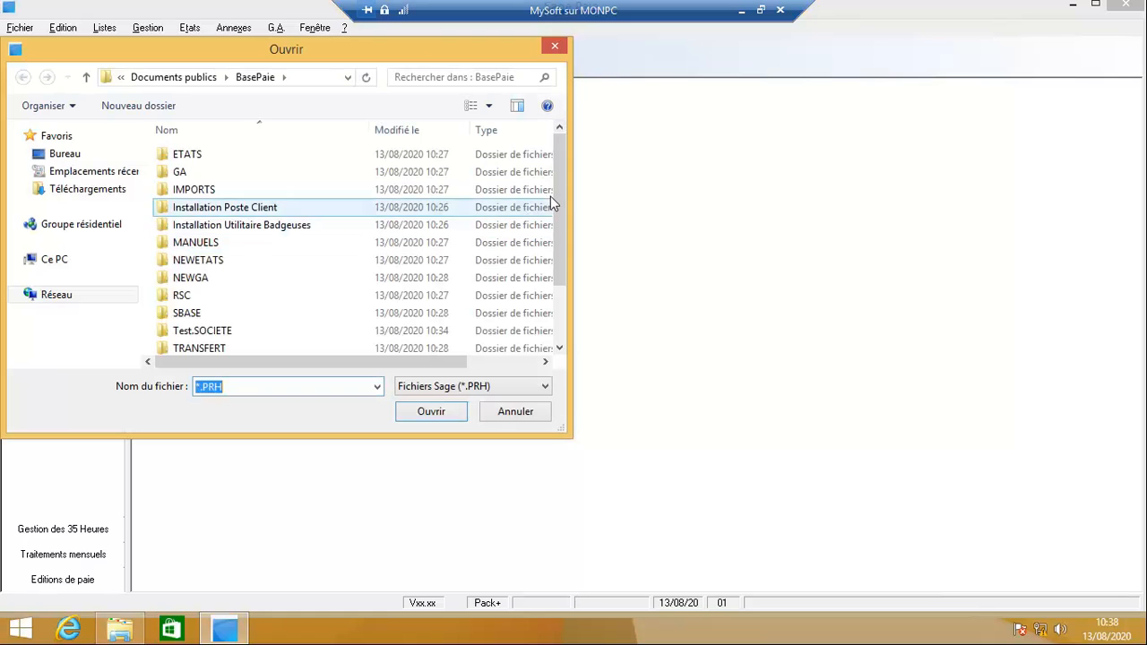
Step: Open the shared Test.PRH from BasePaie, dismiss the disk warning, and return to the server
left_click_drag(559, 188, 545, 361)
left_click(231, 346)
double_click(251, 348)
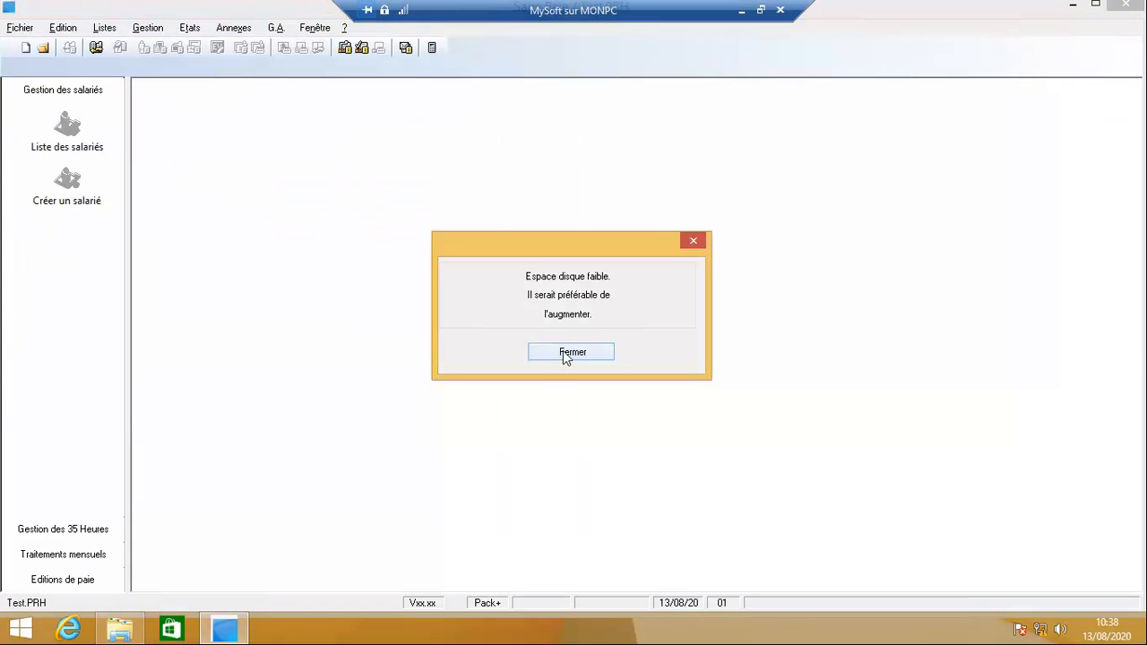
left_click(563, 352)
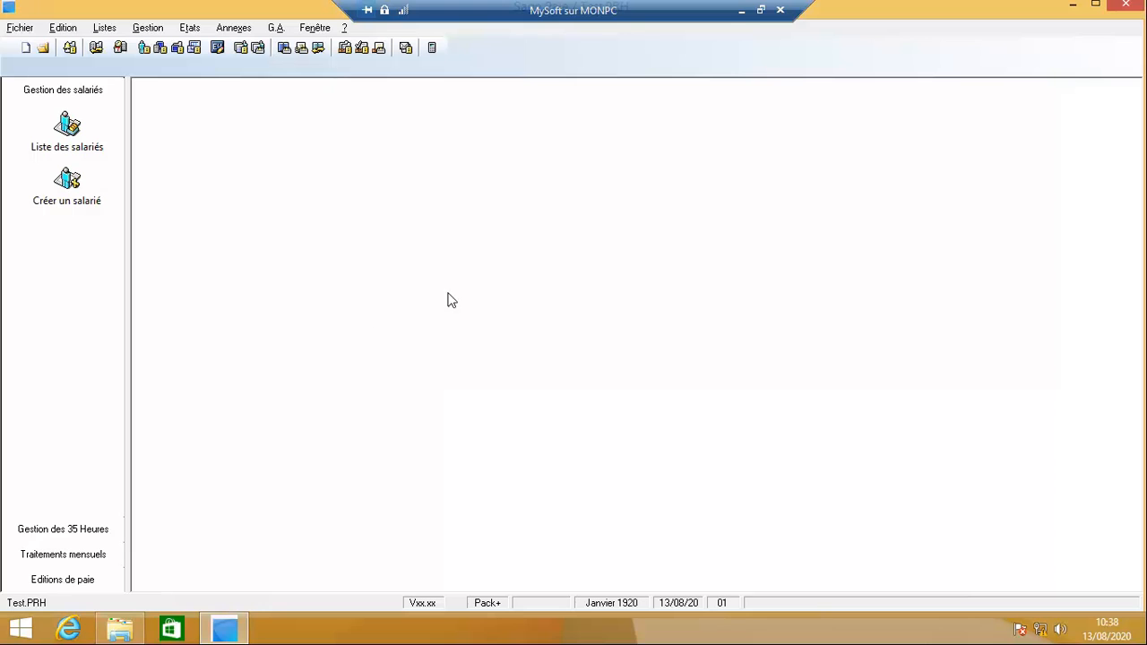
left_click(742, 11)
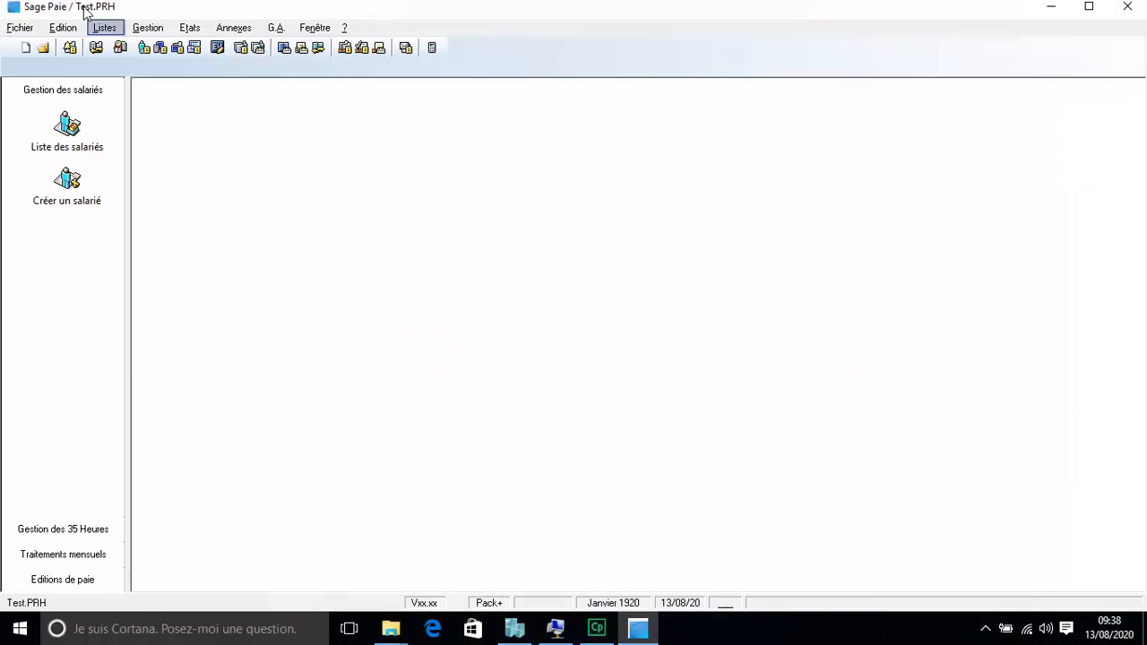
left_click(555, 628)
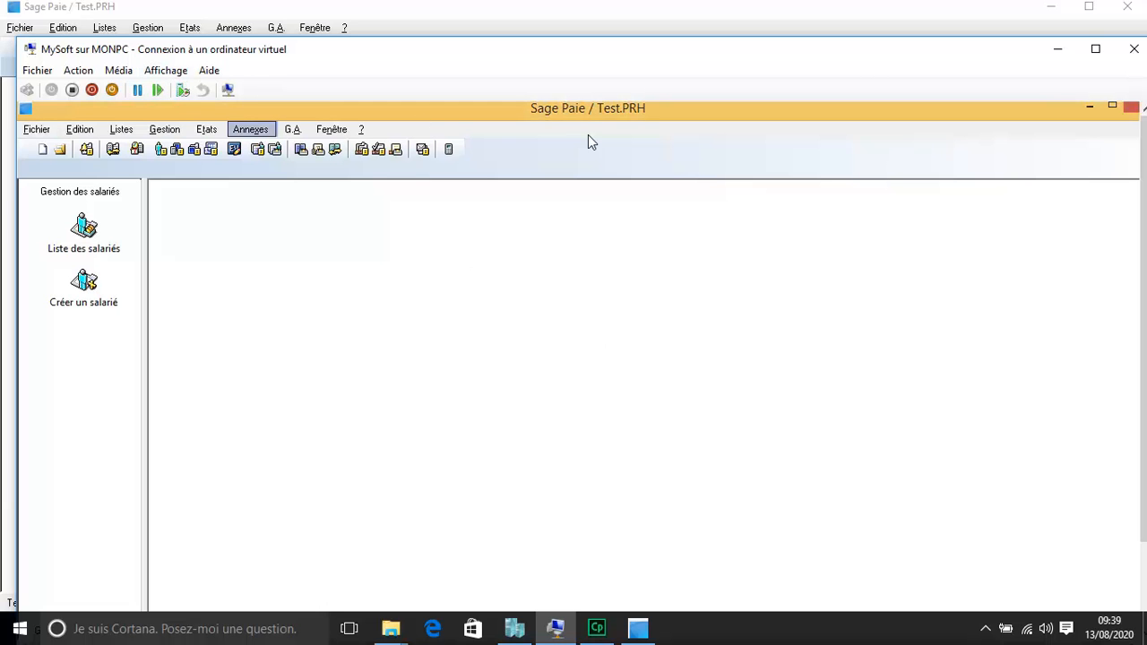
left_click(166, 71)
left_click(188, 93)
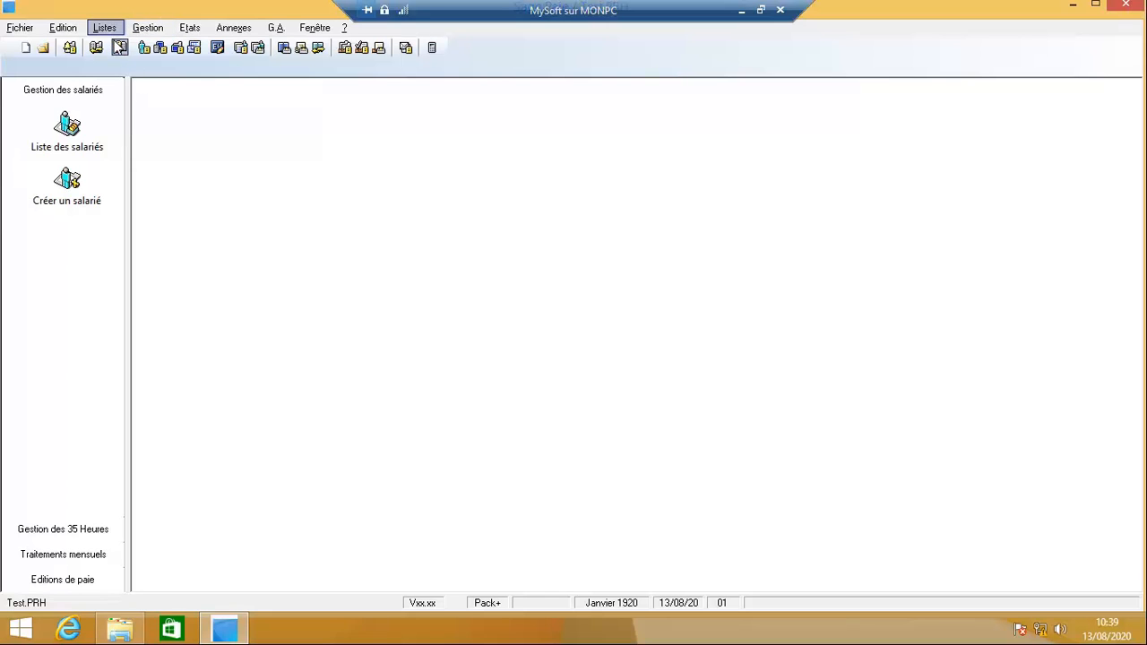
left_click(106, 28)
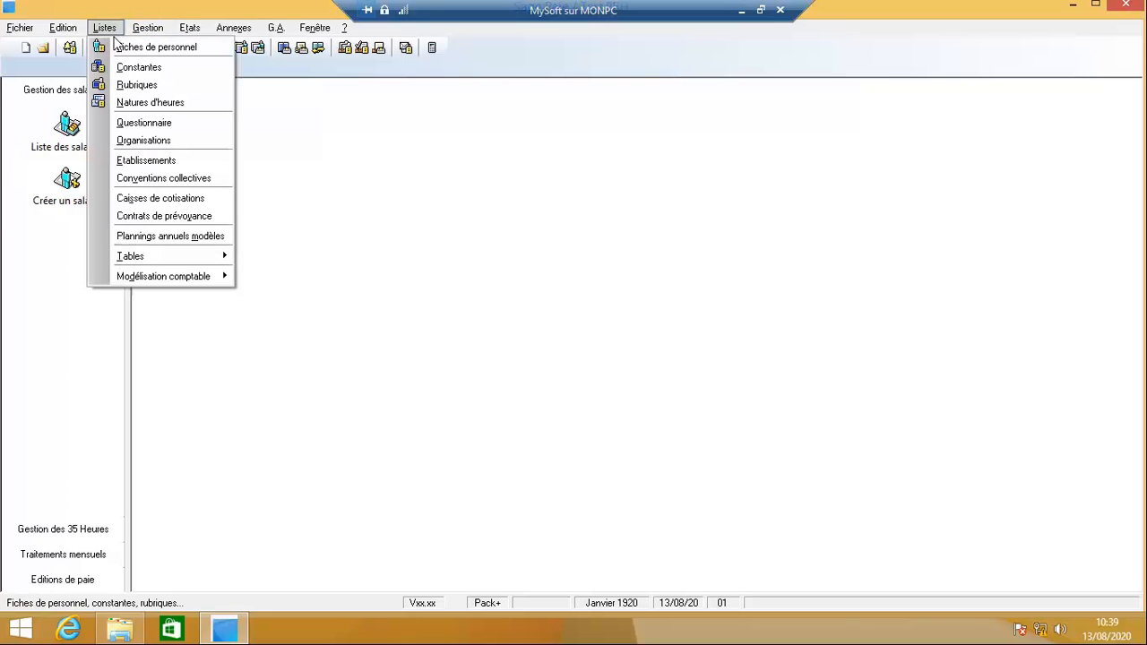
left_click(143, 50)
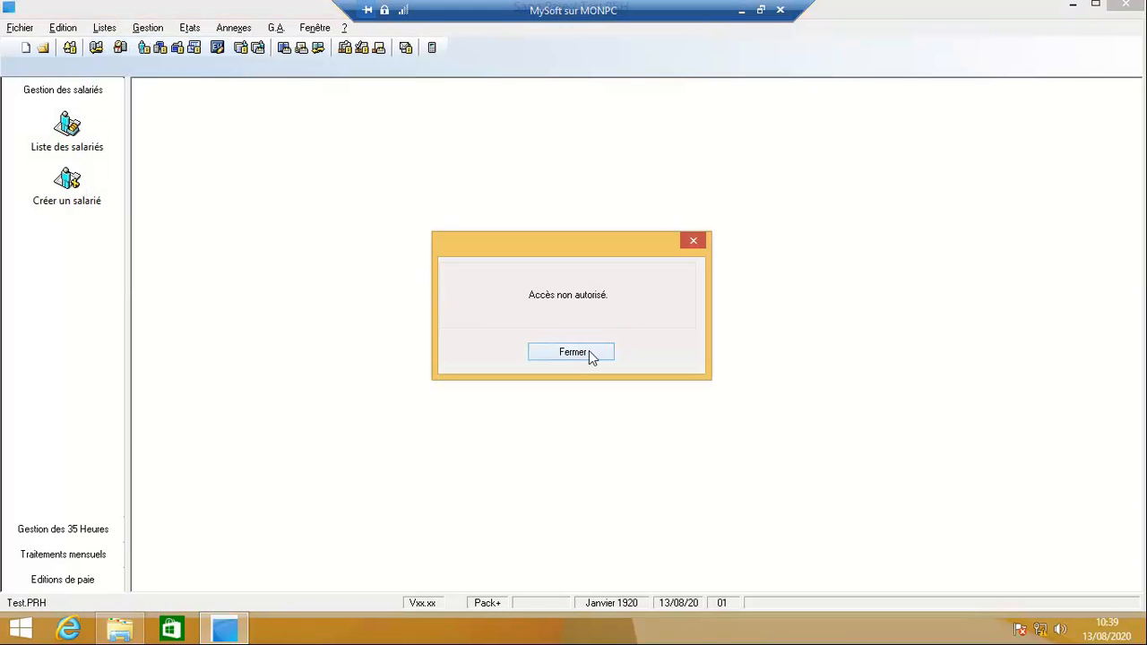
left_click(575, 353)
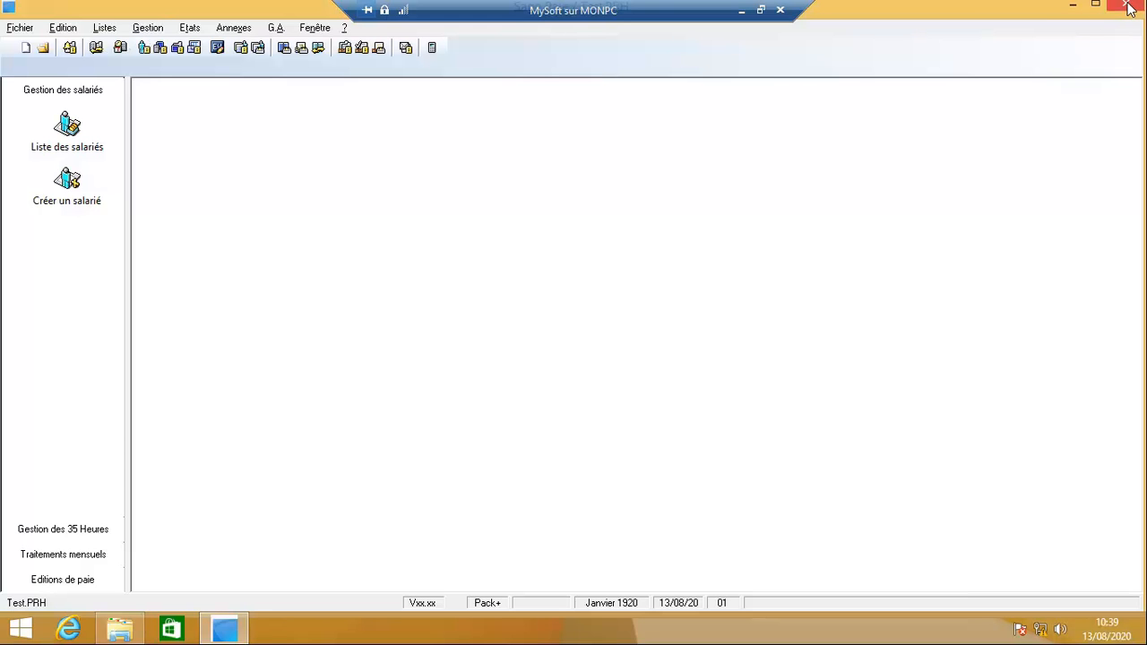
left_click(760, 10)
left_click(735, 20)
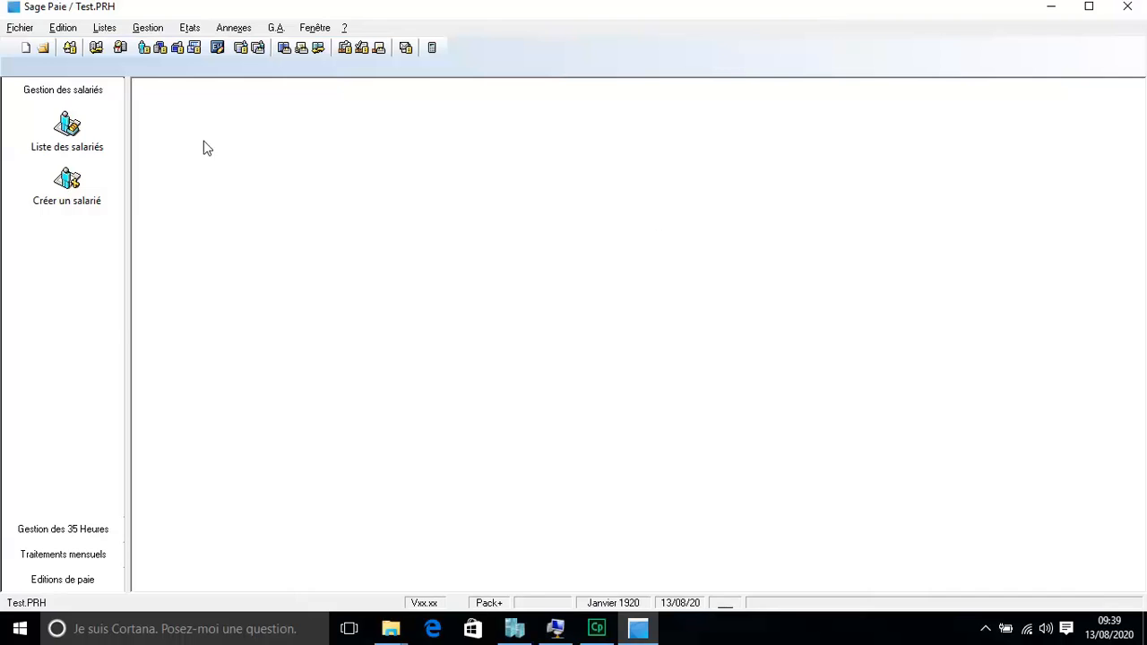
Step: Try to open User2's Confidentialité rights from Utilisateurs, then dismiss the user-connected RESEAU error
left_click(20, 28)
mouse_move(149, 141)
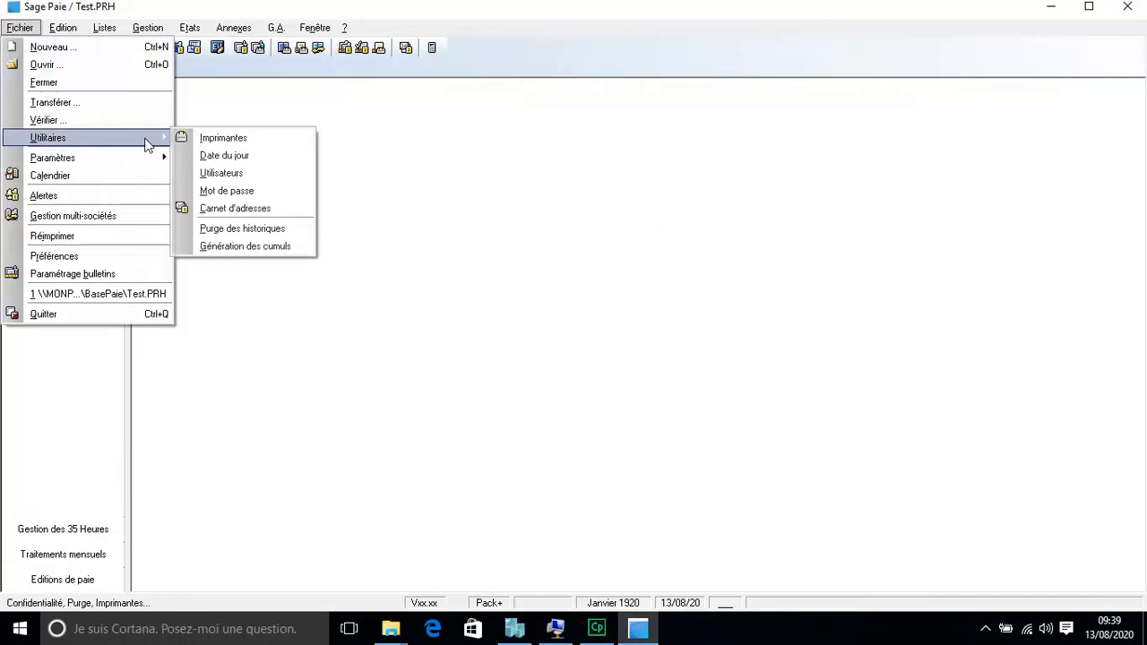
left_click(262, 178)
left_click(493, 204)
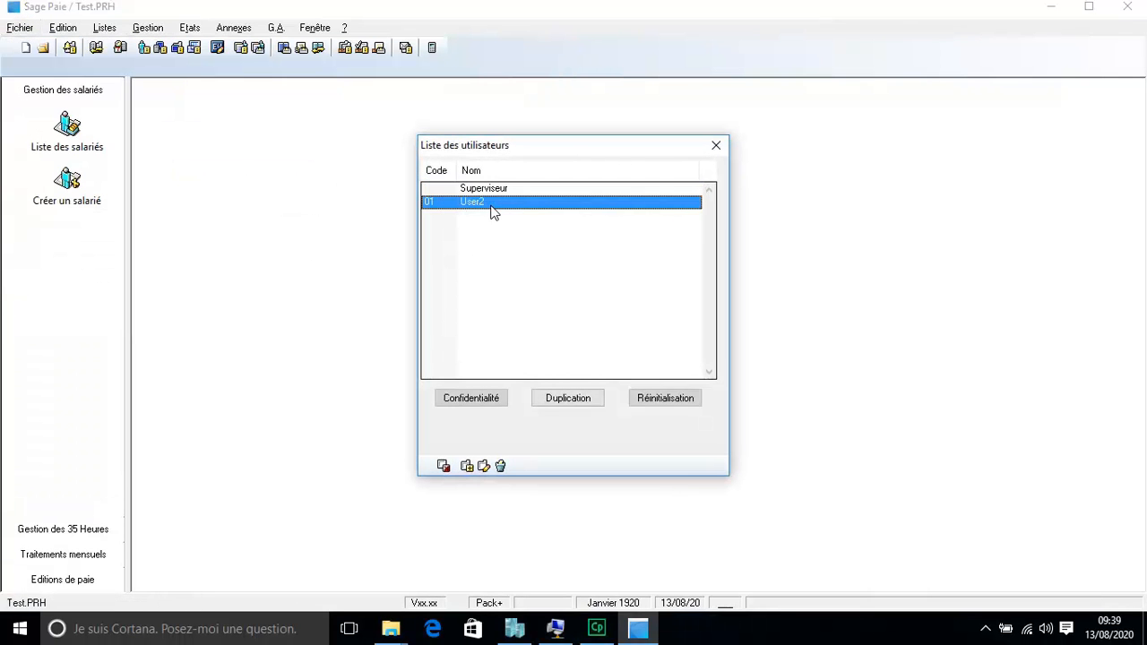
left_click(473, 400)
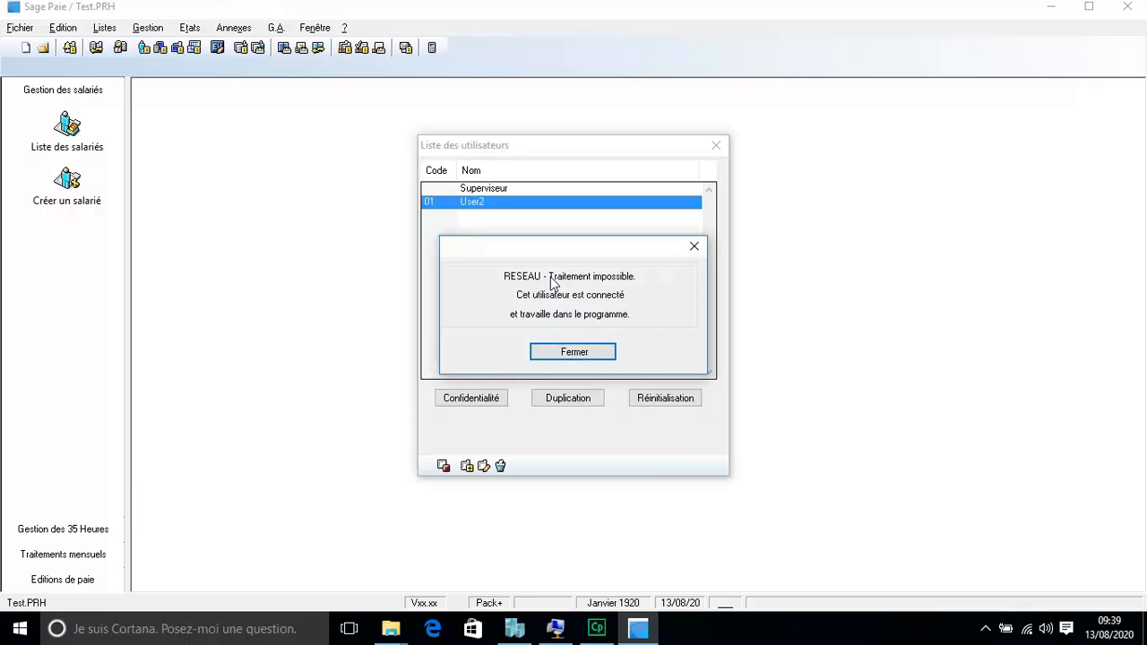
left_click(603, 358)
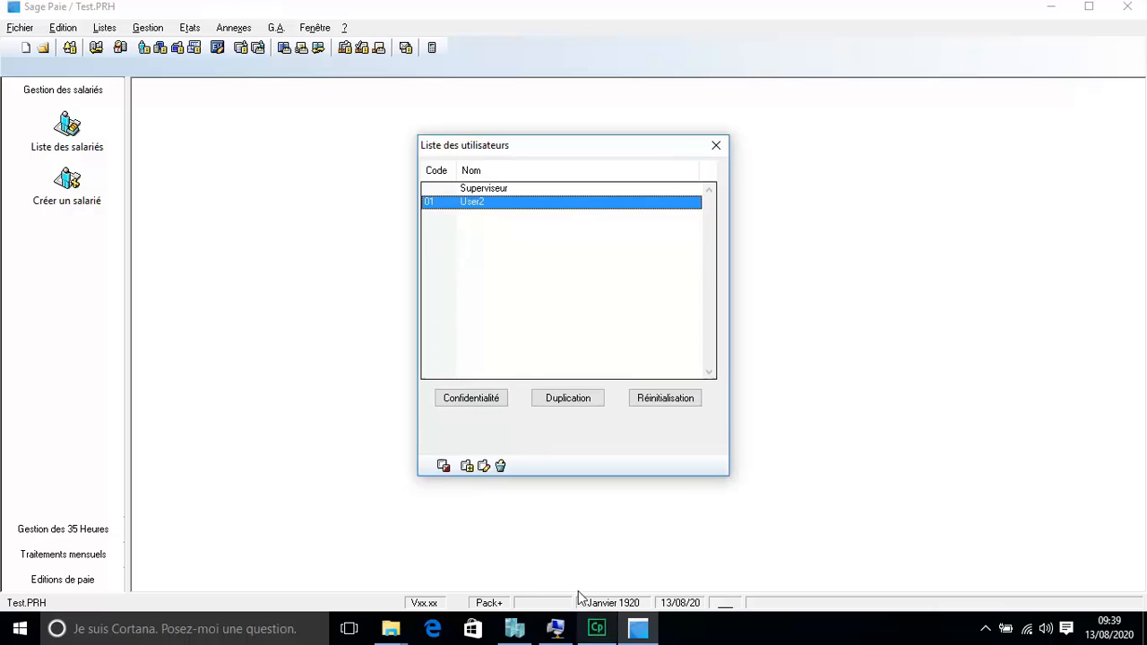
Step: Bring the client's MySoft remote session forward in full-screen mode
left_click(555, 629)
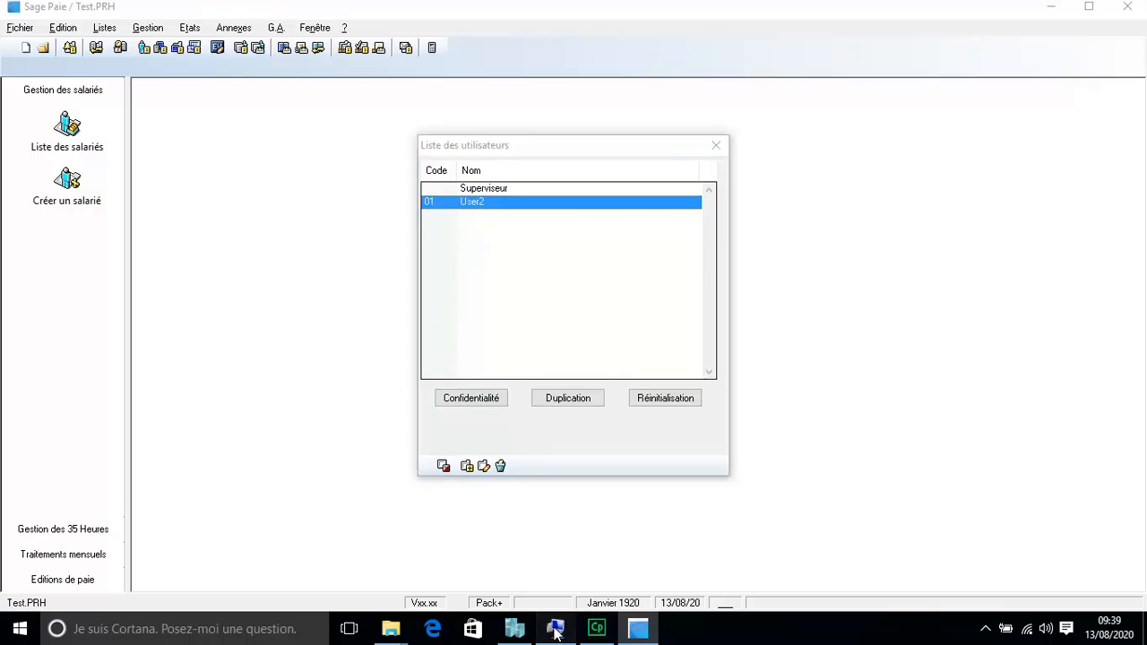
left_click(167, 71)
left_click(184, 90)
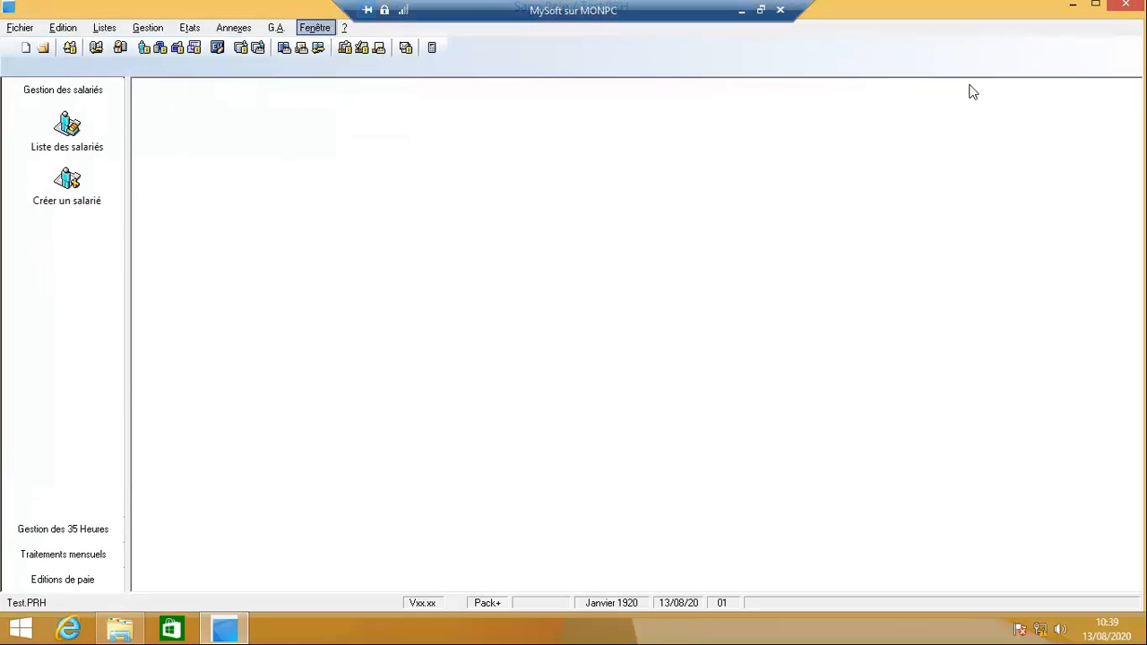
Step: Quit Sage Paie on the client with Oui, exit full screen, and close the server's user list
left_click(1131, 7)
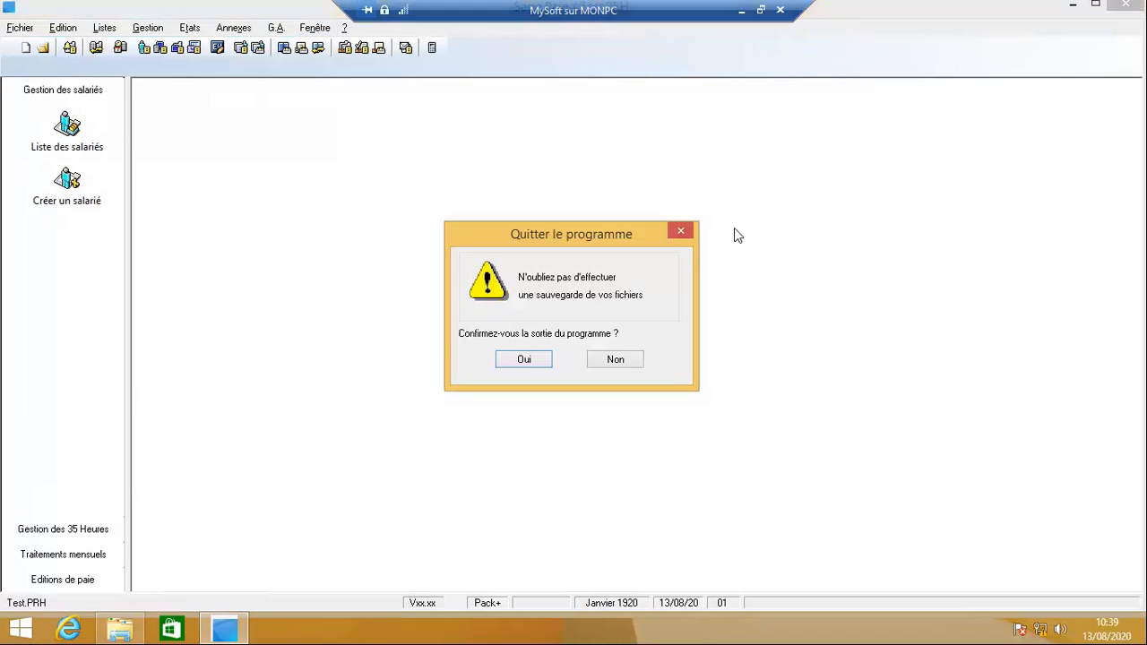
left_click(526, 360)
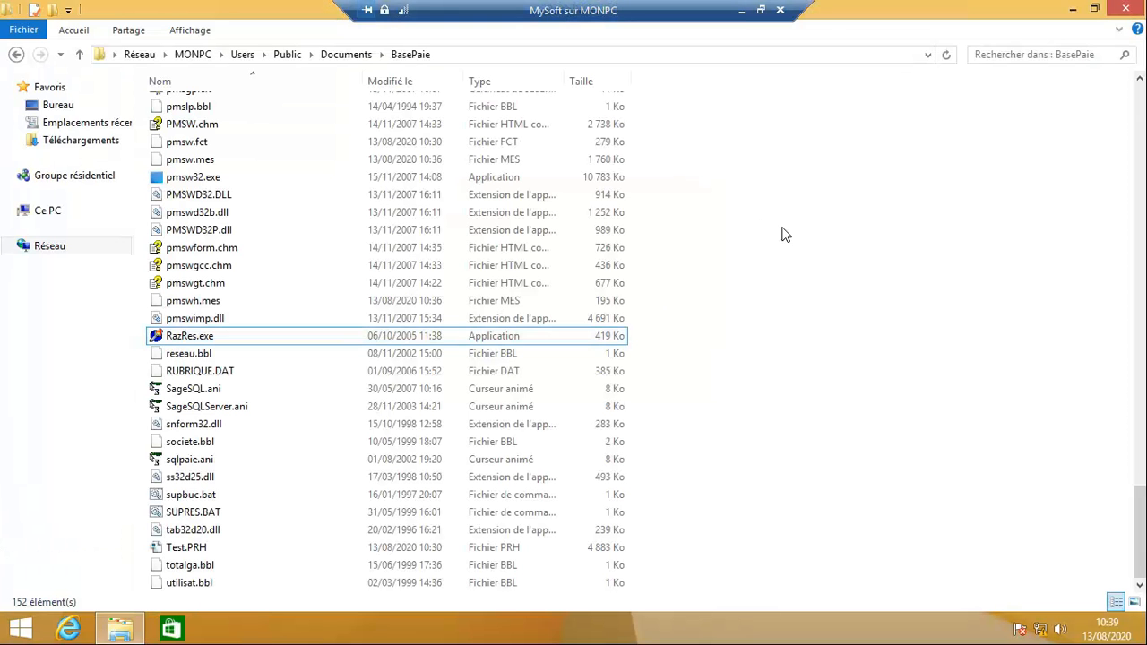
left_click(761, 10)
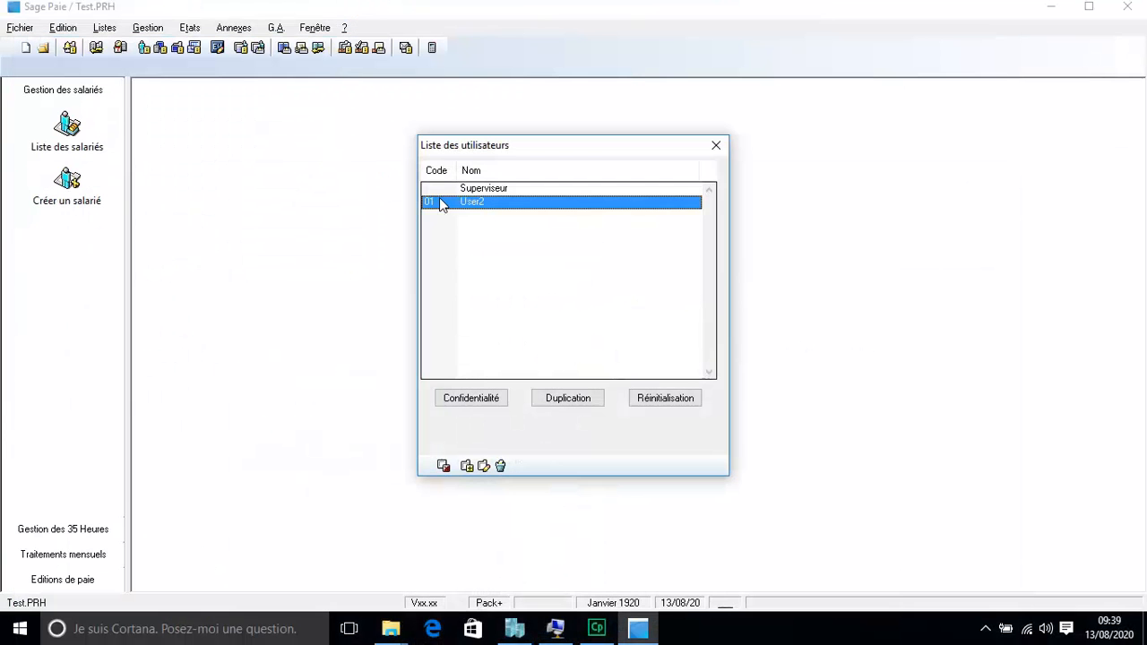
left_click(717, 146)
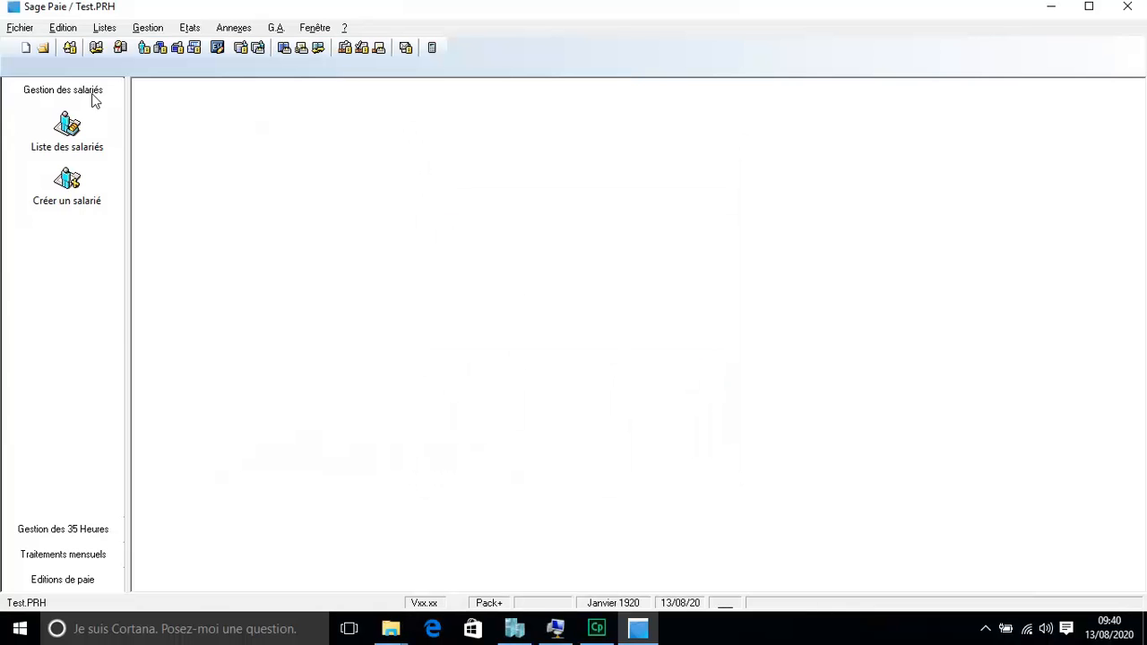
Step: Open User2's Confidentialité settings and set the LISTE function group to Accès autorisé
left_click(20, 28)
mouse_move(99, 138)
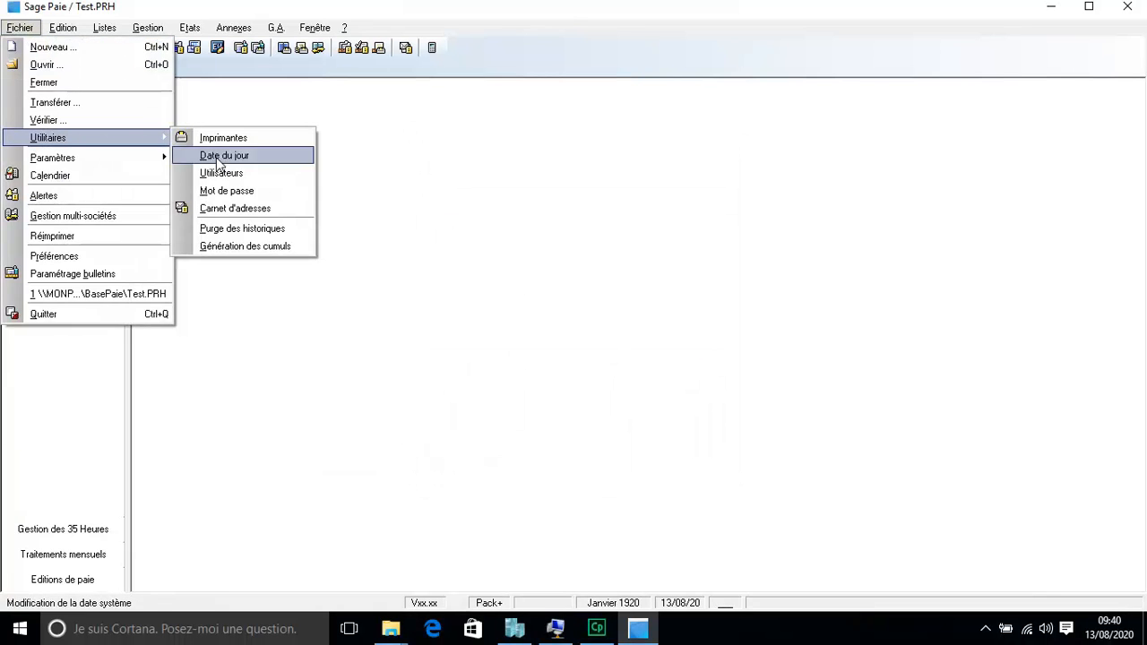
left_click(240, 171)
left_click(497, 201)
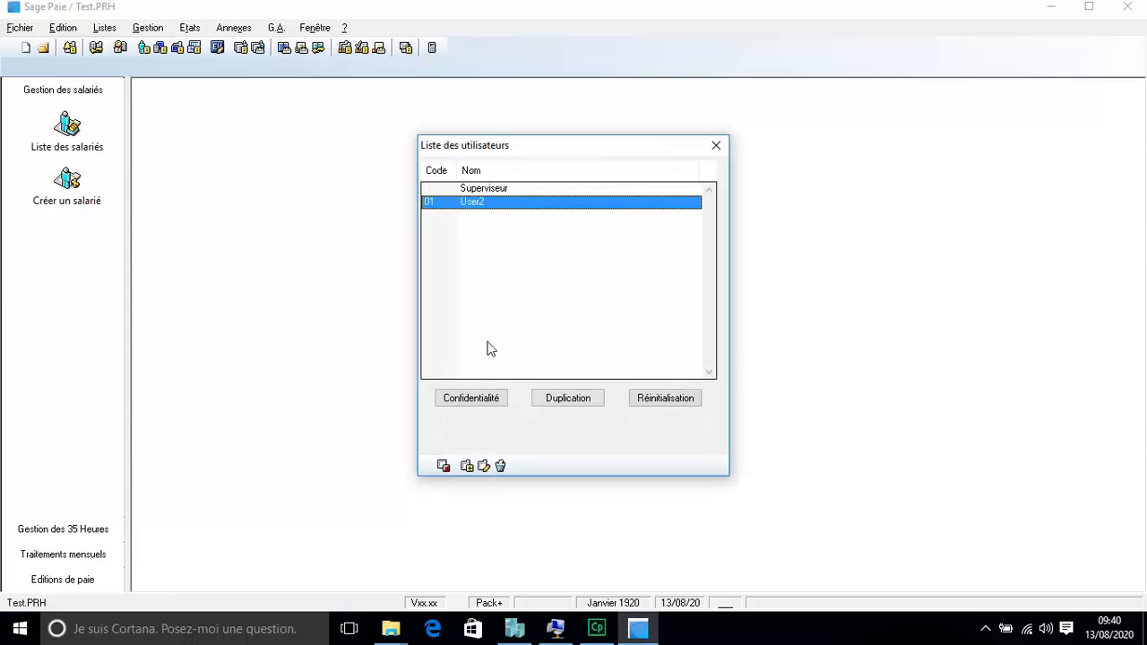
left_click(474, 401)
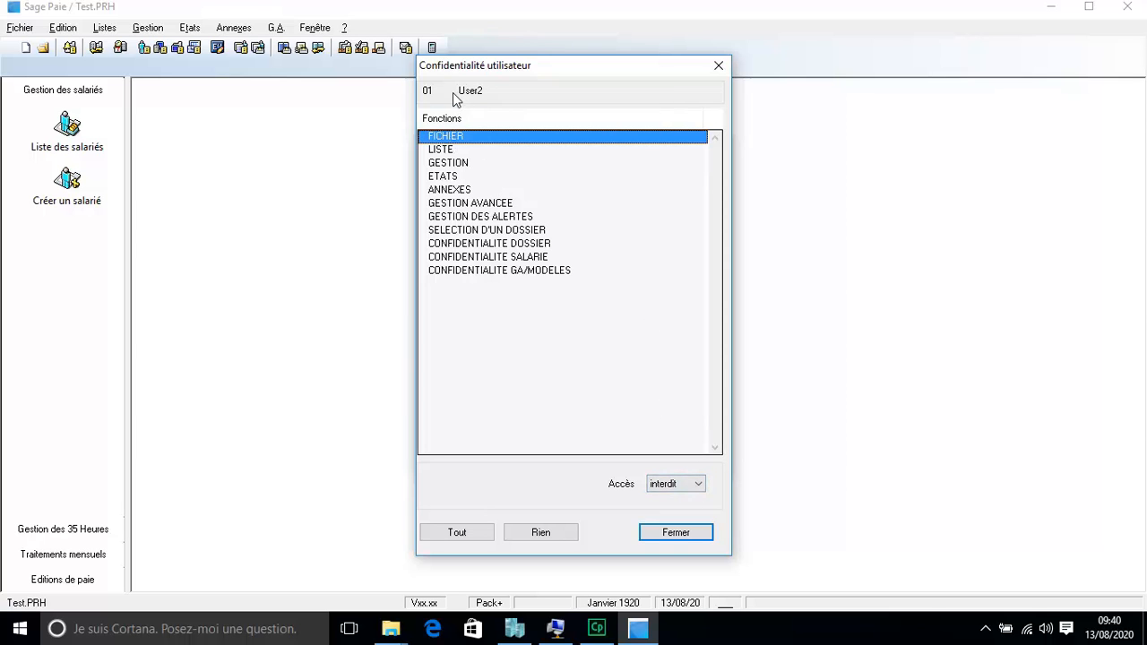
left_click(447, 151)
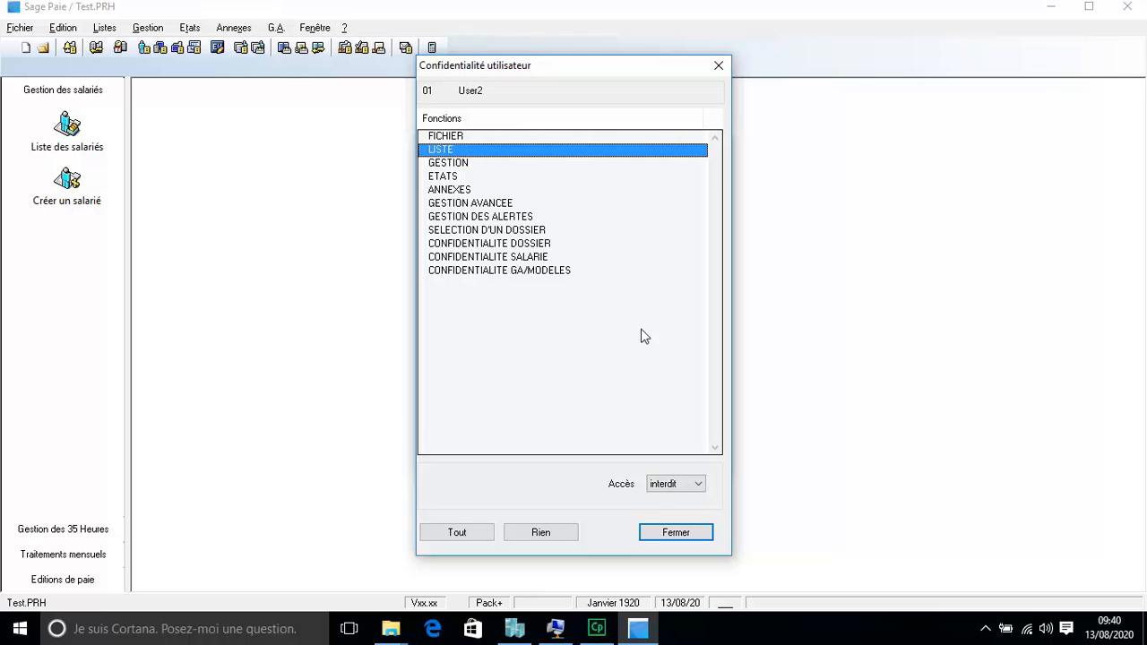
left_click(699, 484)
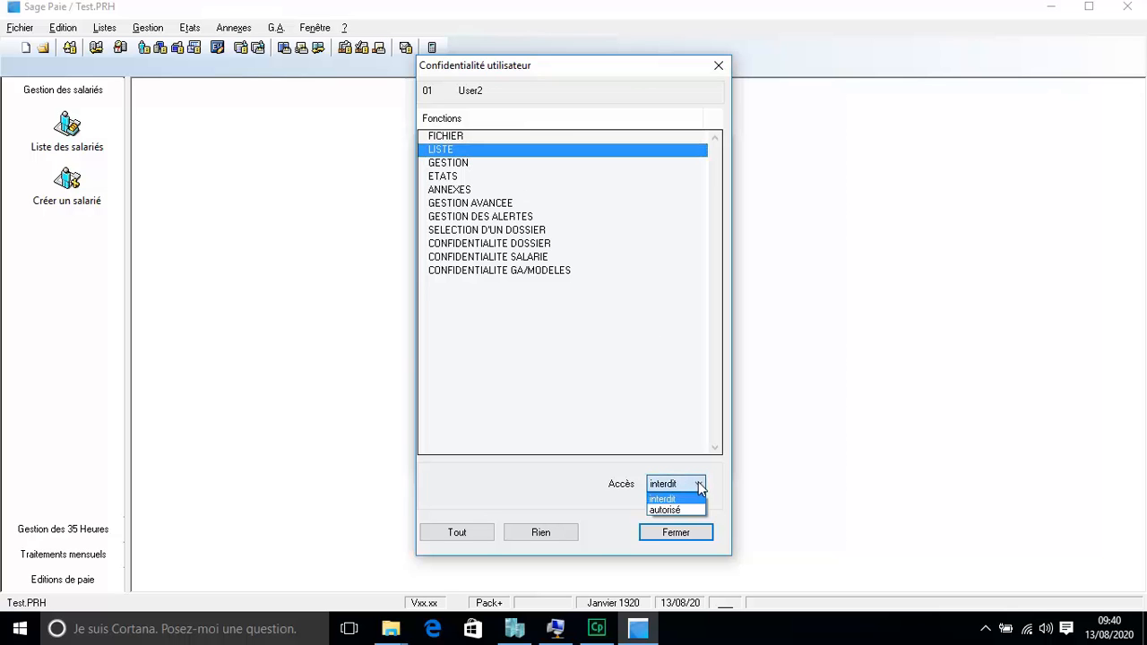
left_click(680, 511)
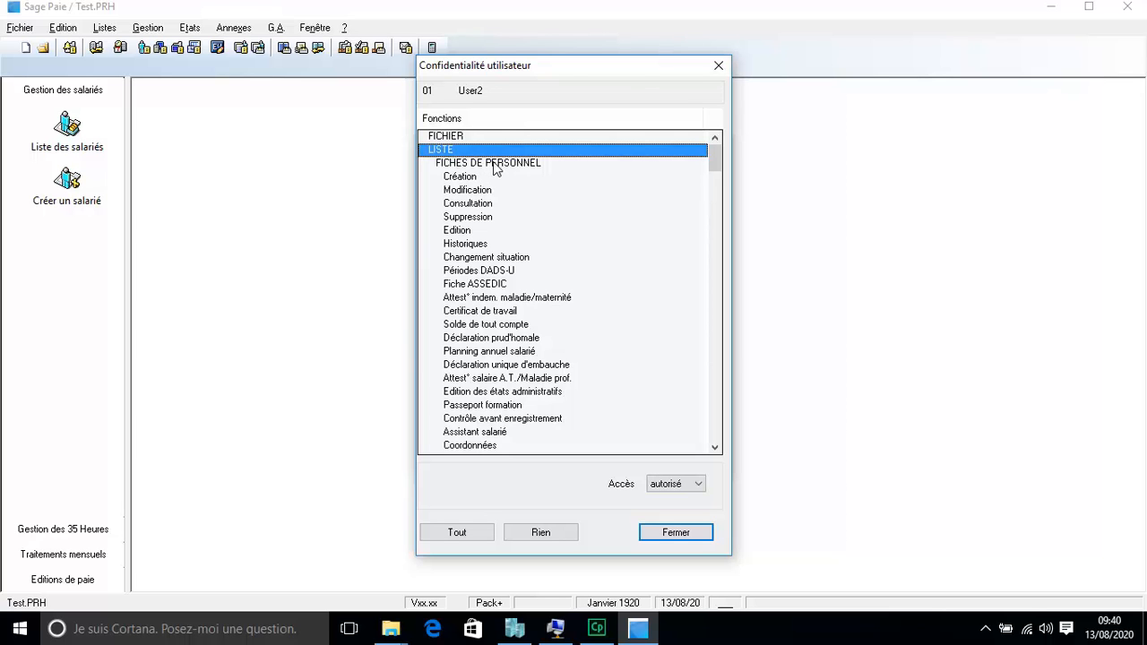
Step: Review the FICHES DE PERSONNEL functions, recheck LISTE is authorised, and close with Fermer
left_click(485, 167)
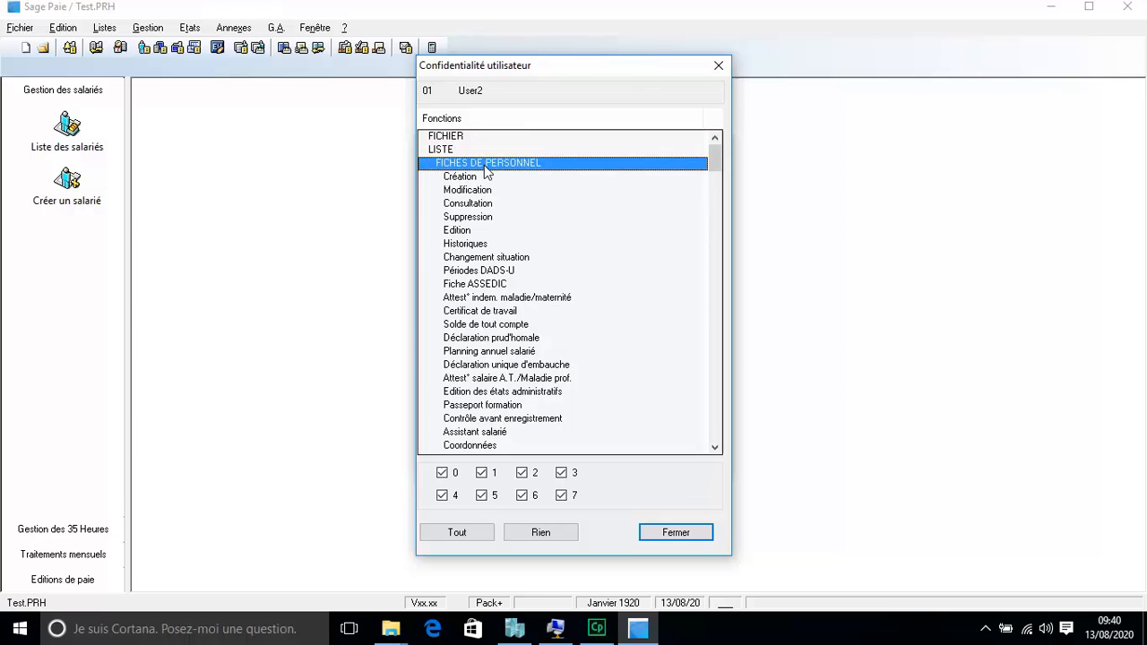
key("Down")
key("Down")
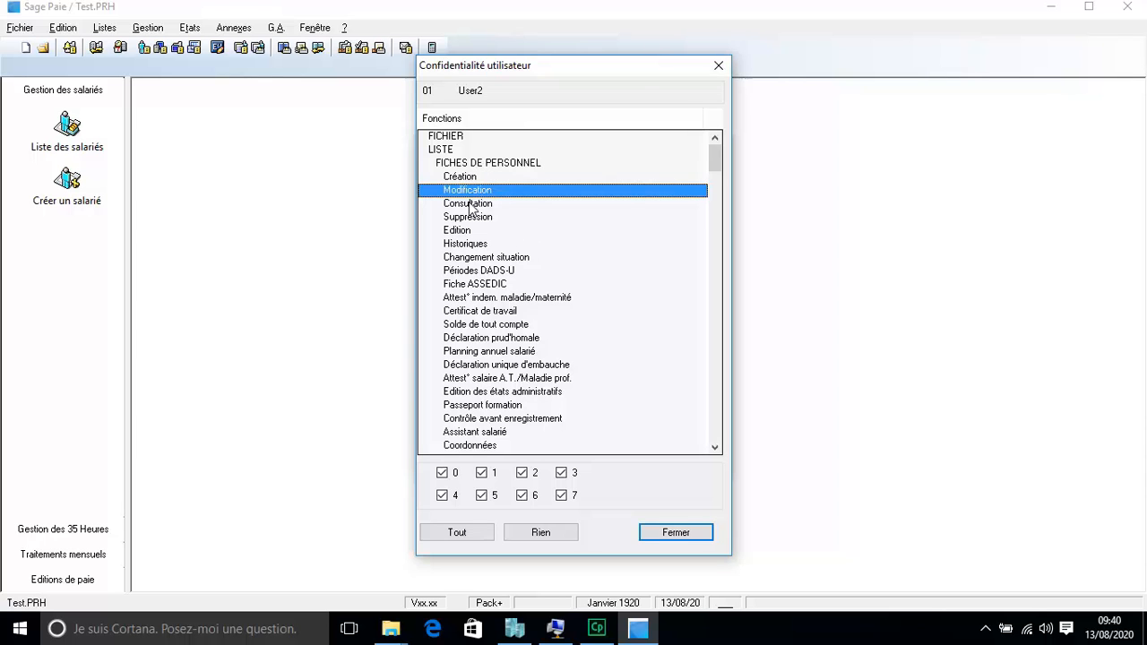
left_click(478, 261)
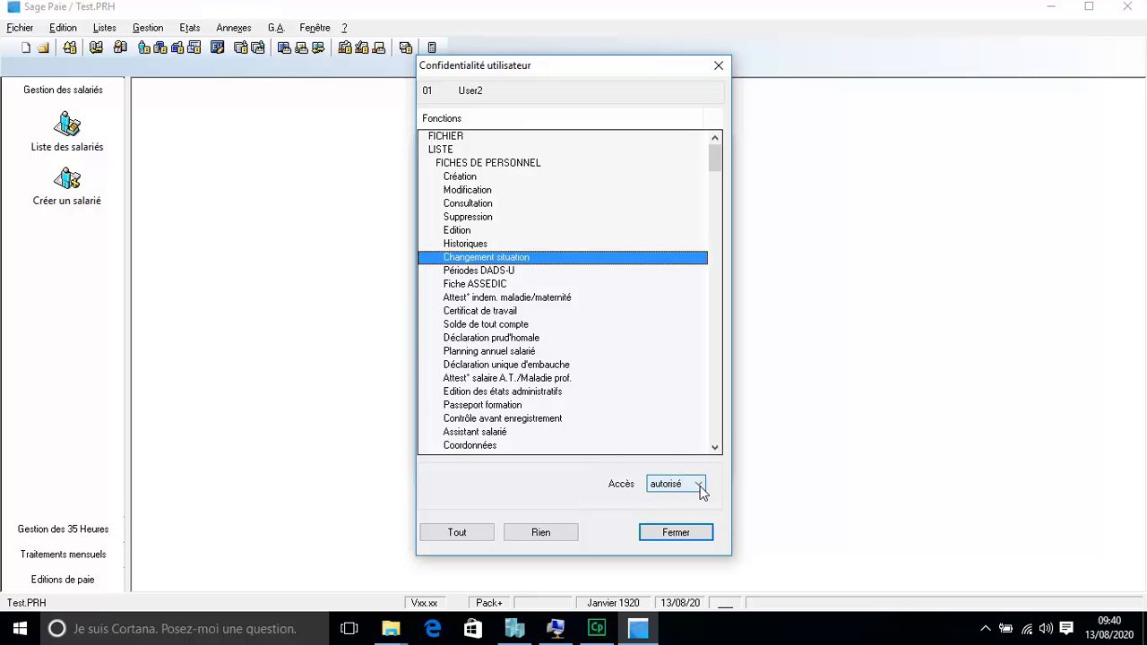
left_click(492, 326)
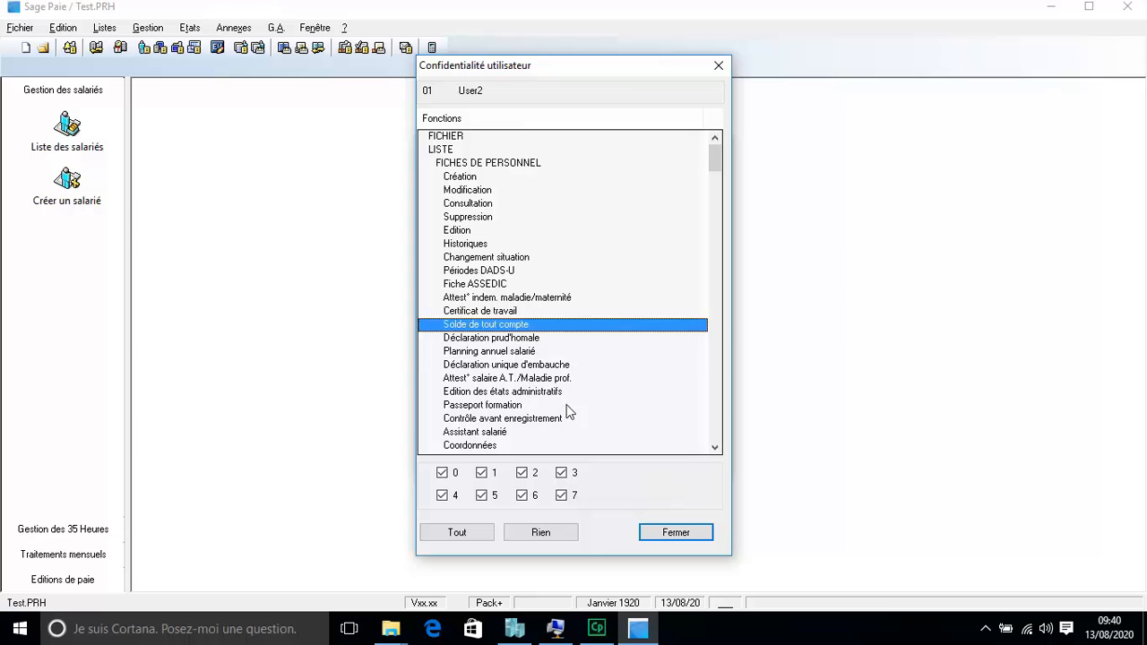
left_click(484, 367)
left_click(447, 151)
left_click(476, 164)
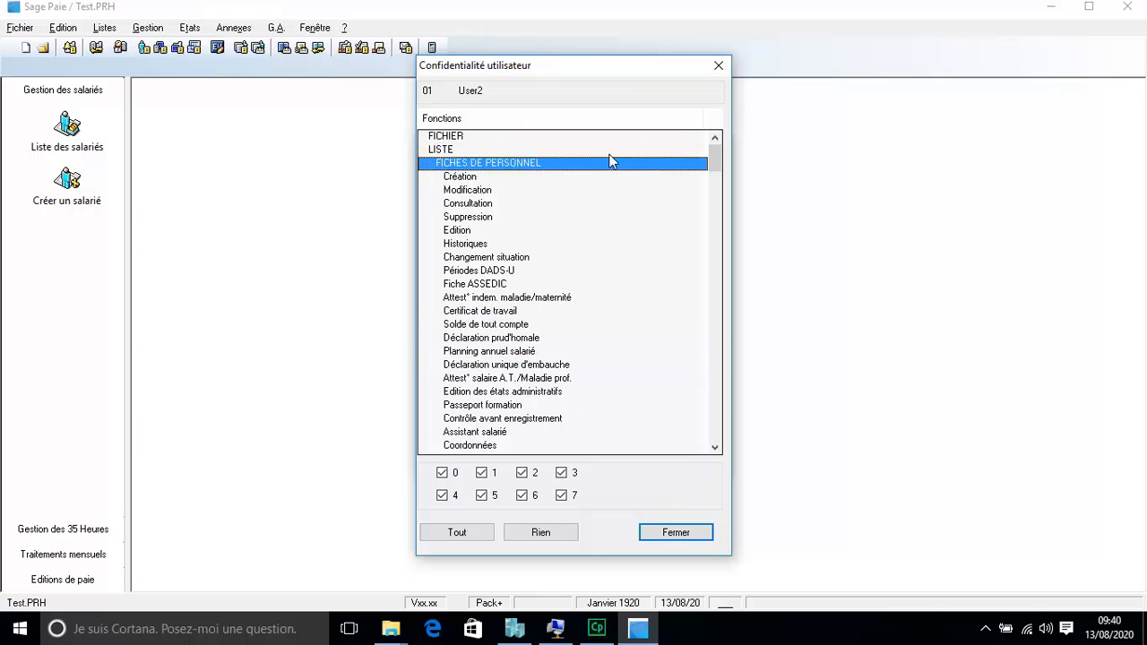
left_click(444, 150)
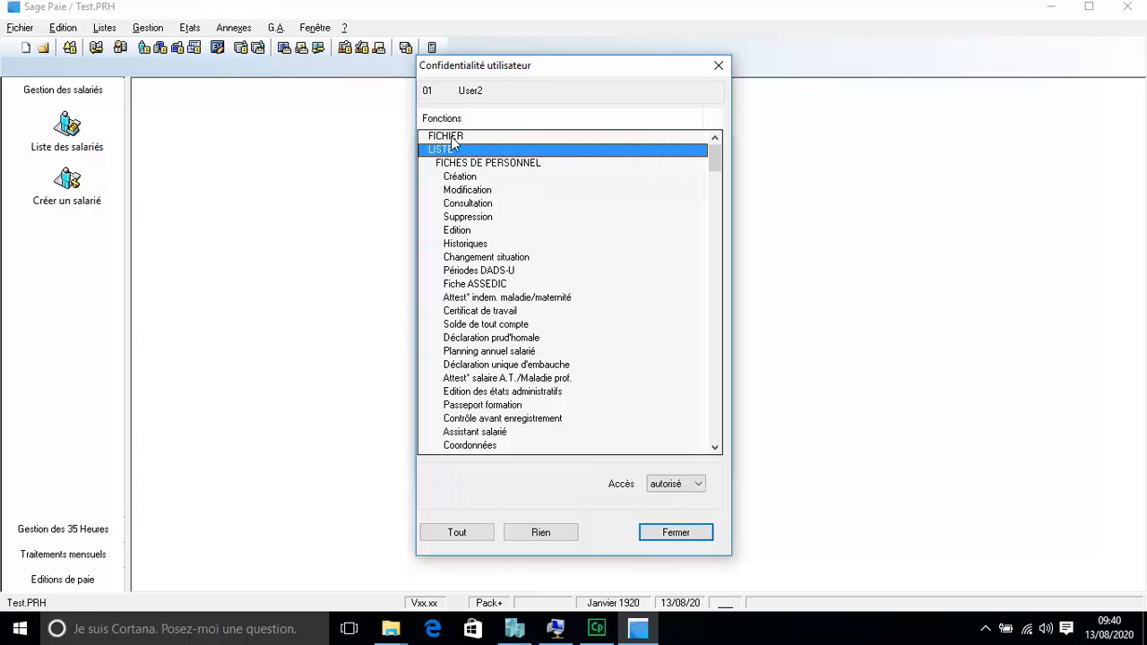
left_click(674, 533)
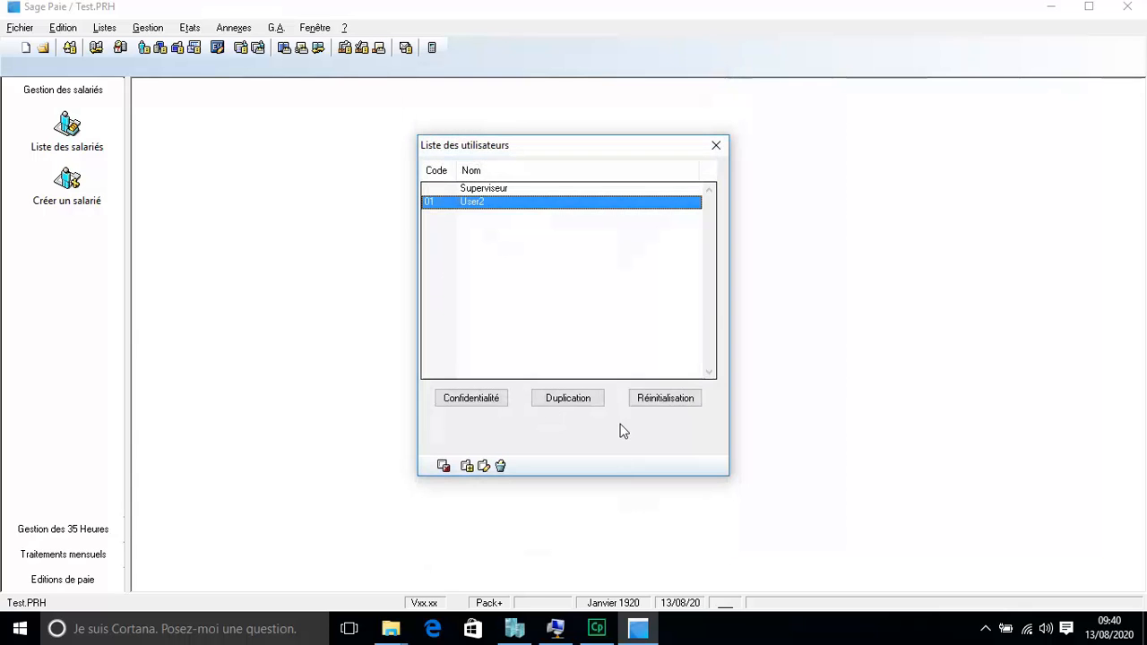
Step: Reopen User2's Confidentialité to confirm LISTE is authorised, then close it and Liste des utilisateurs
left_click(500, 190)
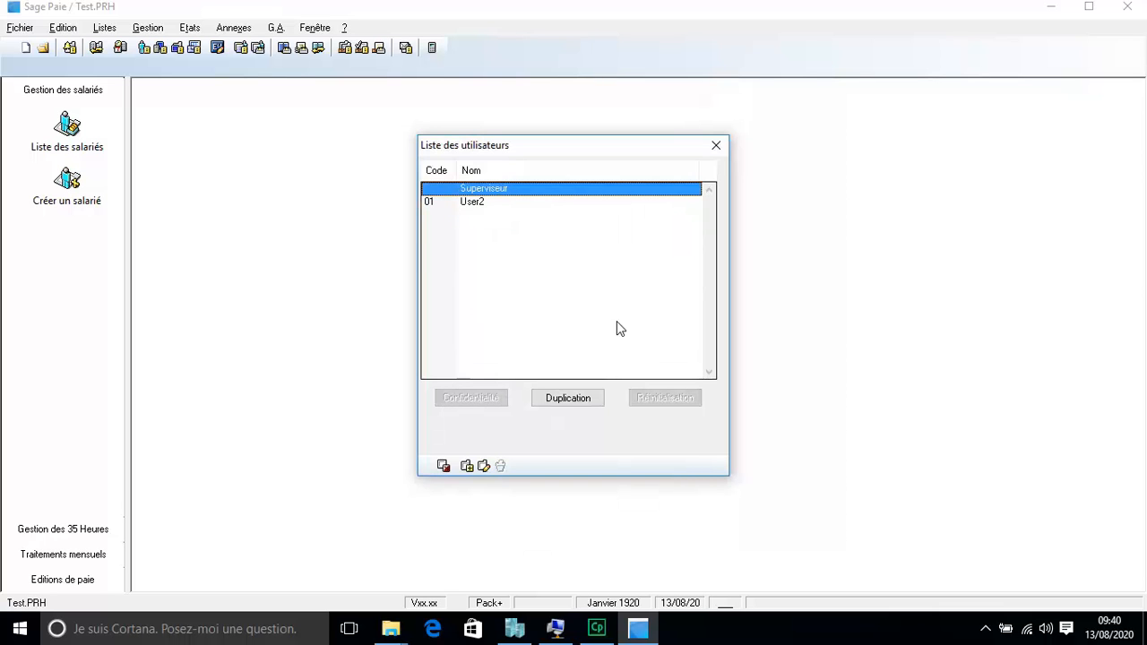
left_click(481, 201)
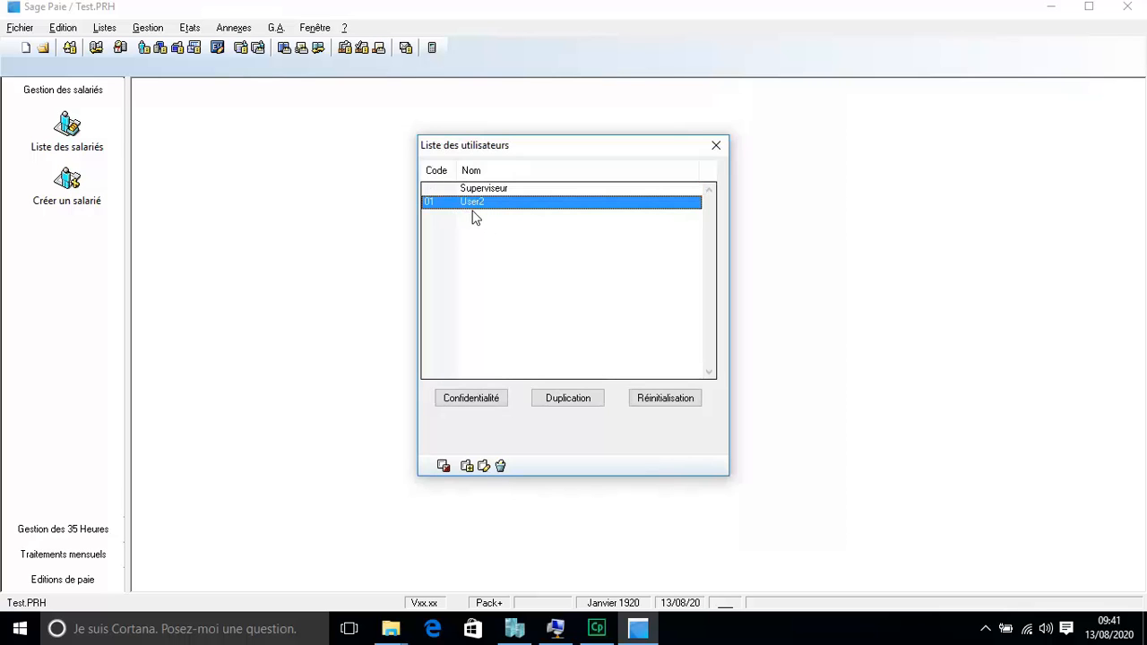
left_click(476, 402)
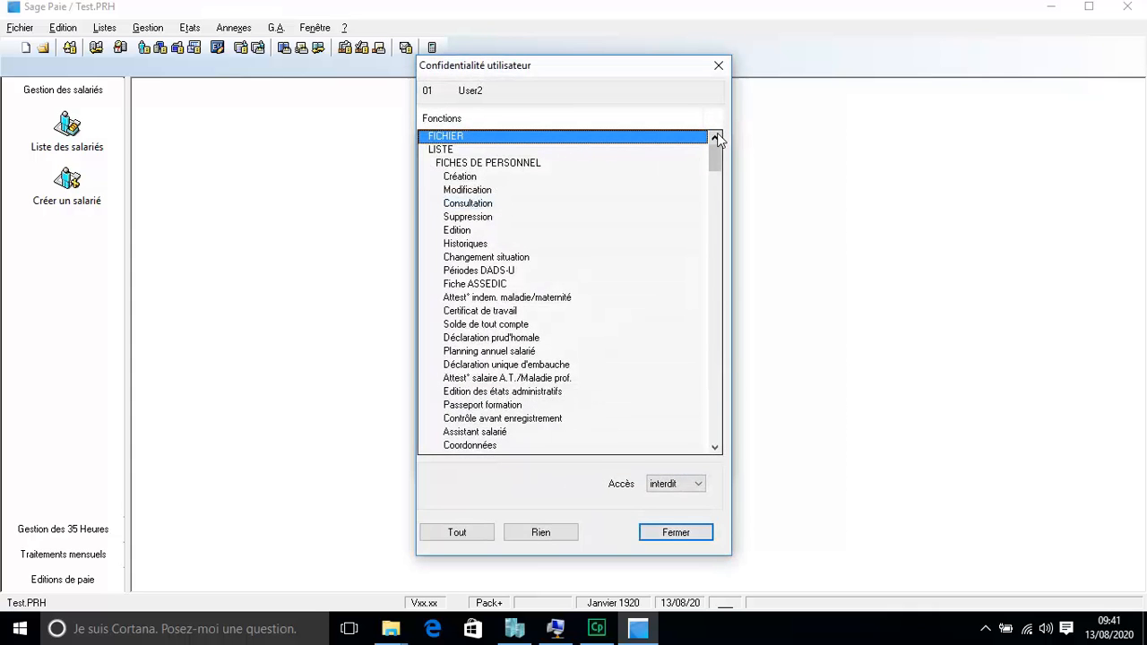
left_click(471, 149)
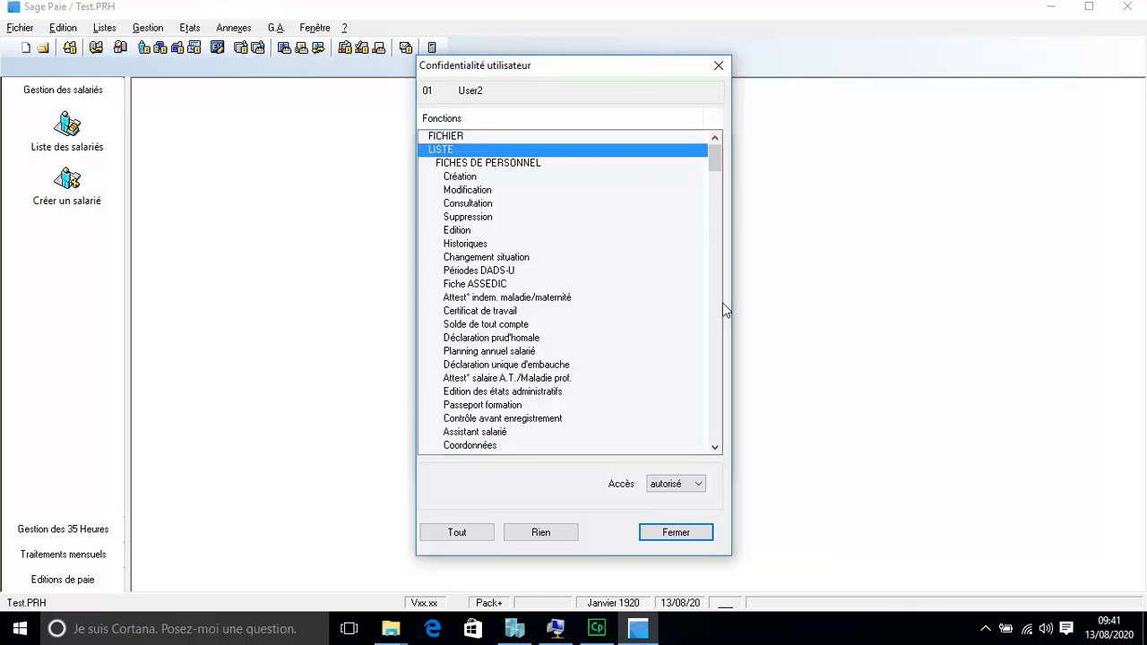
left_click(674, 532)
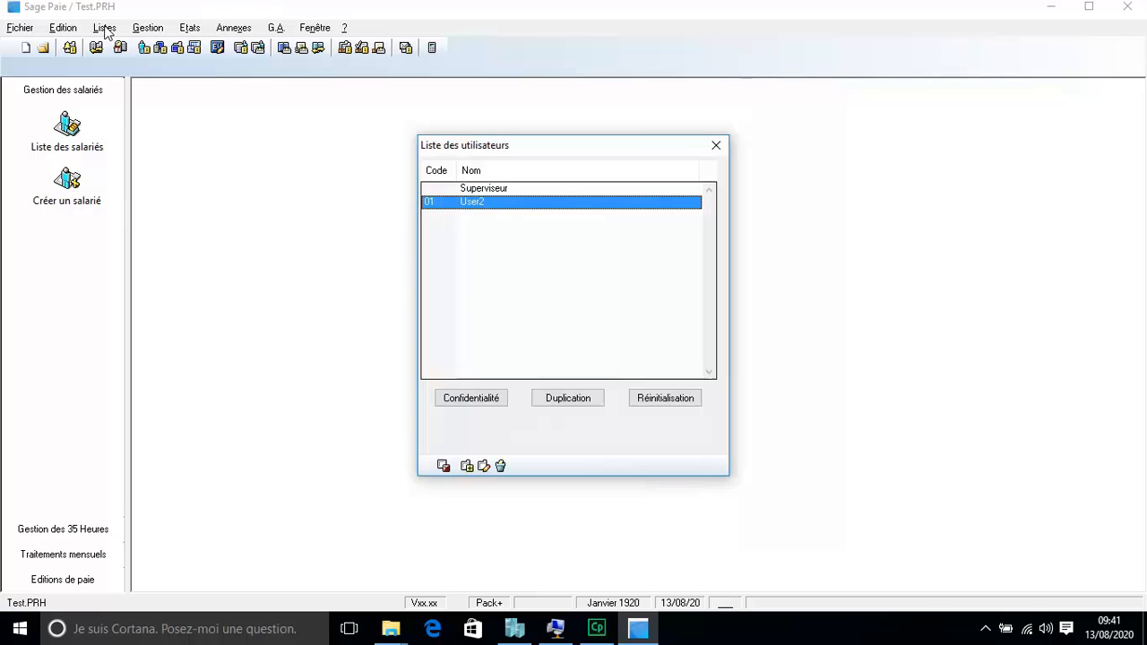
left_click(717, 146)
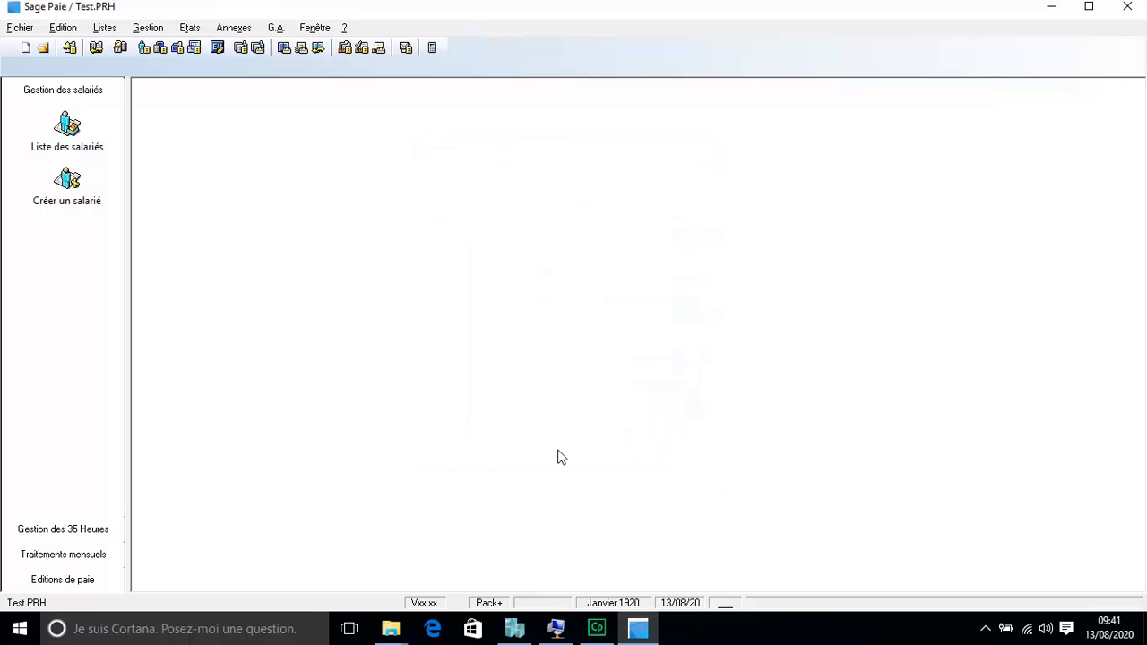
Step: Switch the MySoft remote session to Mode plein écran
left_click(556, 629)
left_click(166, 71)
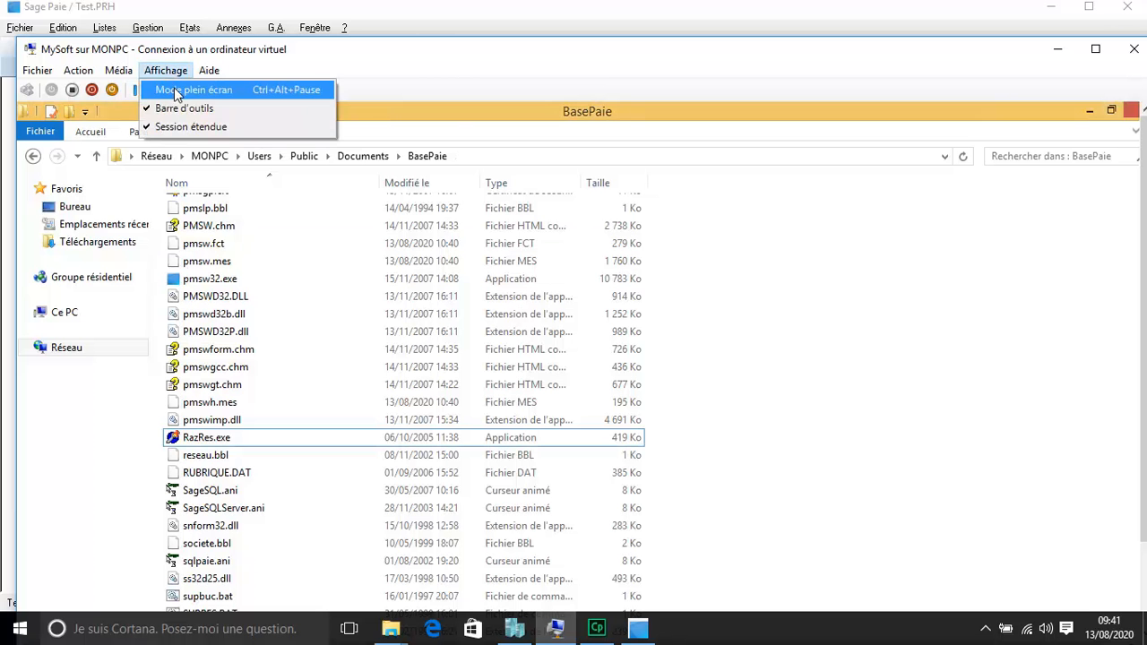
left_click(183, 85)
Step: Search for 'sage' on the remote machine and launch Paie Sage
mouse_move(1143, 4)
left_click(1103, 161)
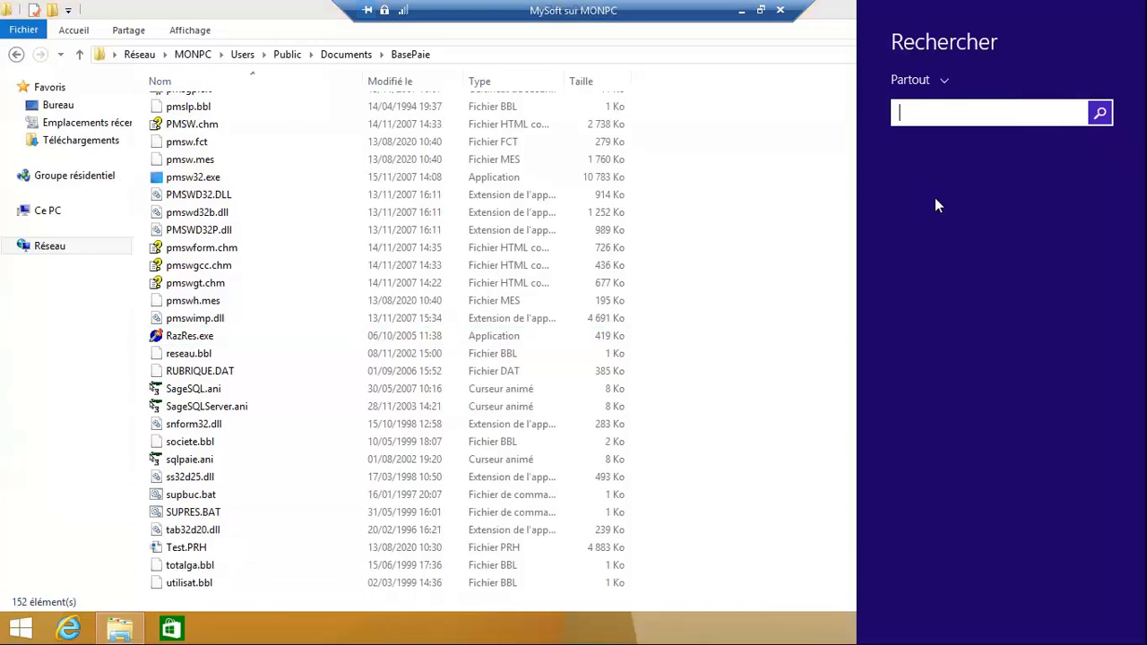
type("sage")
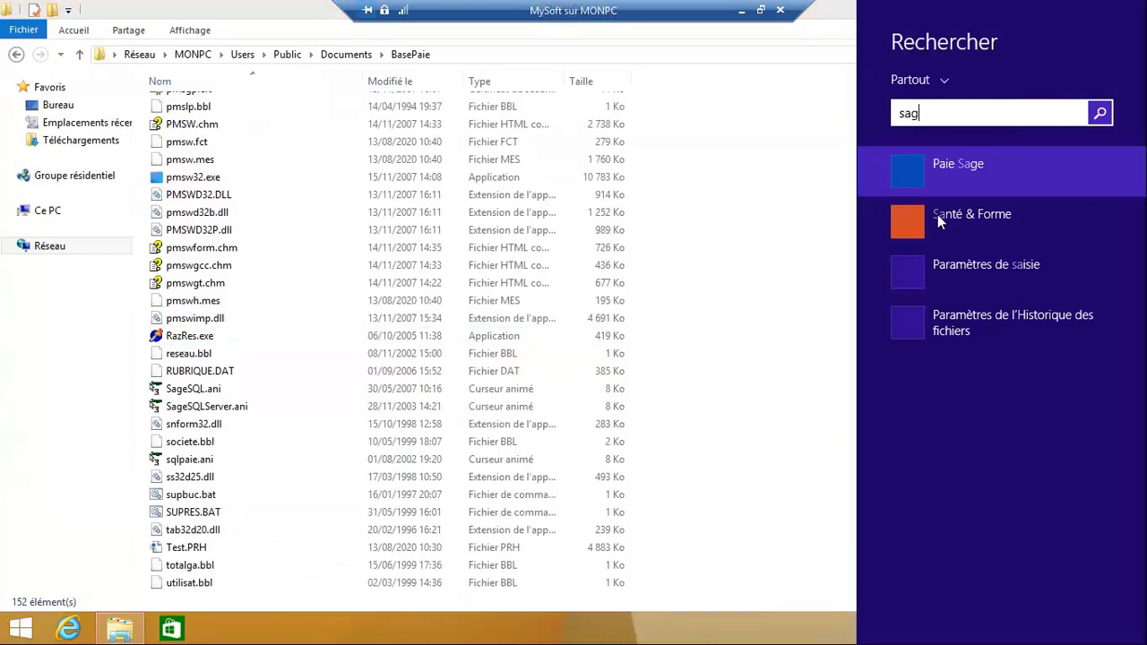
left_click(1012, 163)
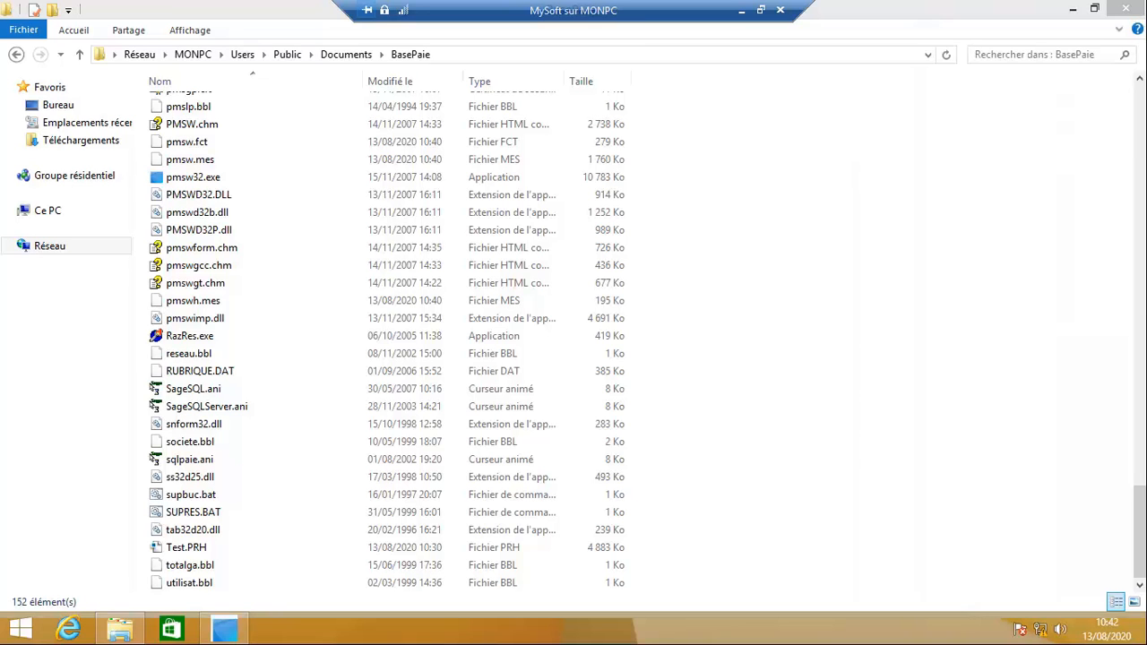
Step: Log in to Paie Sage as User2 with user code 01
left_click(235, 628)
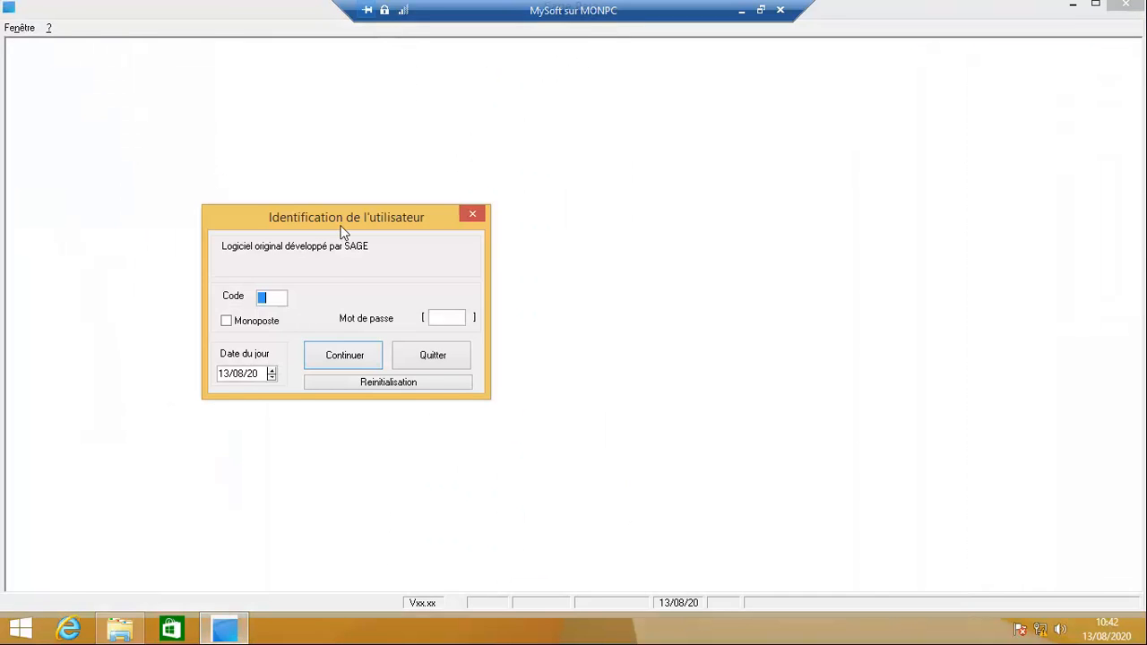
type("01")
key("Tab")
left_click(366, 358)
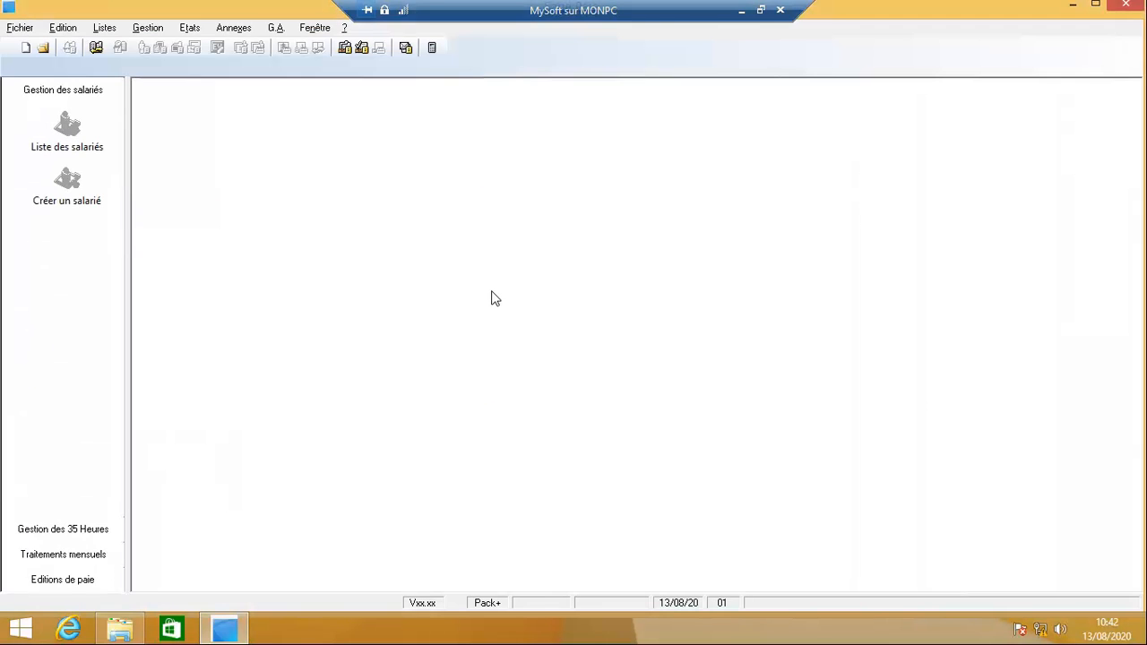
Step: Open the shared Test.PRH payroll file and dismiss the low disk space warning
left_click(43, 49)
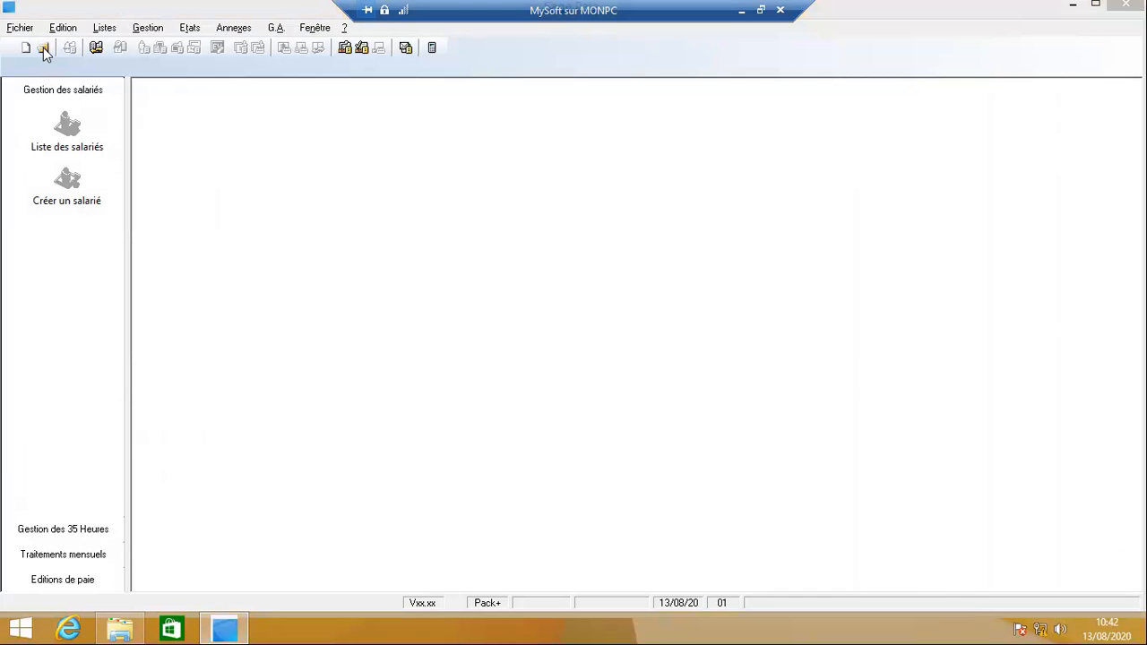
scroll(561, 172, "down", 2)
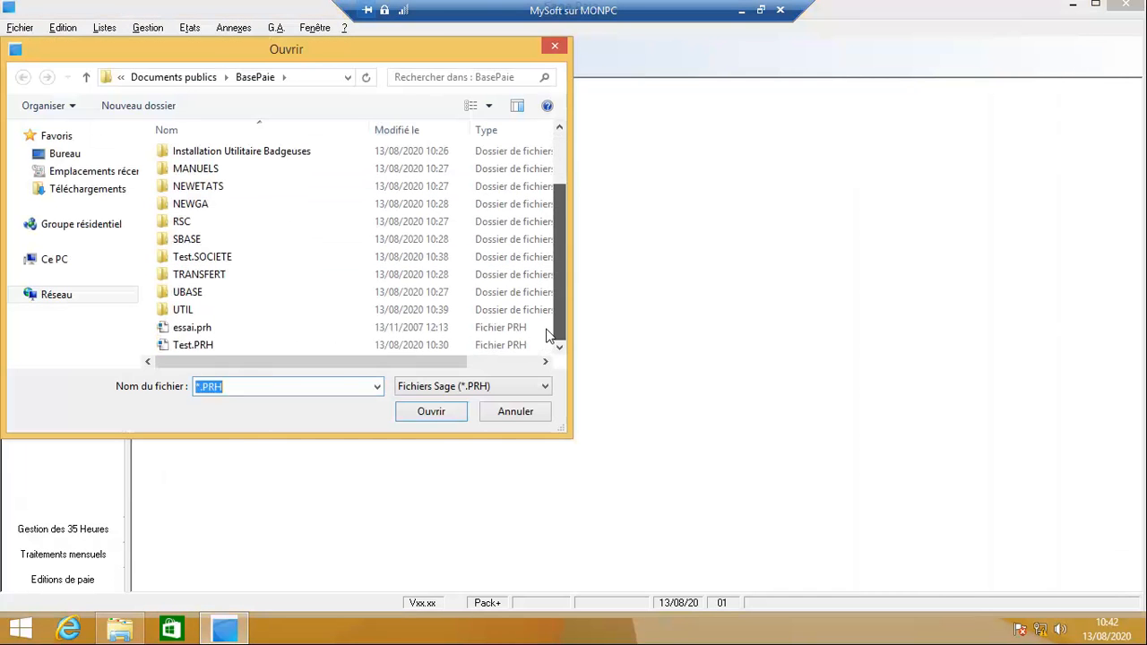
double_click(235, 348)
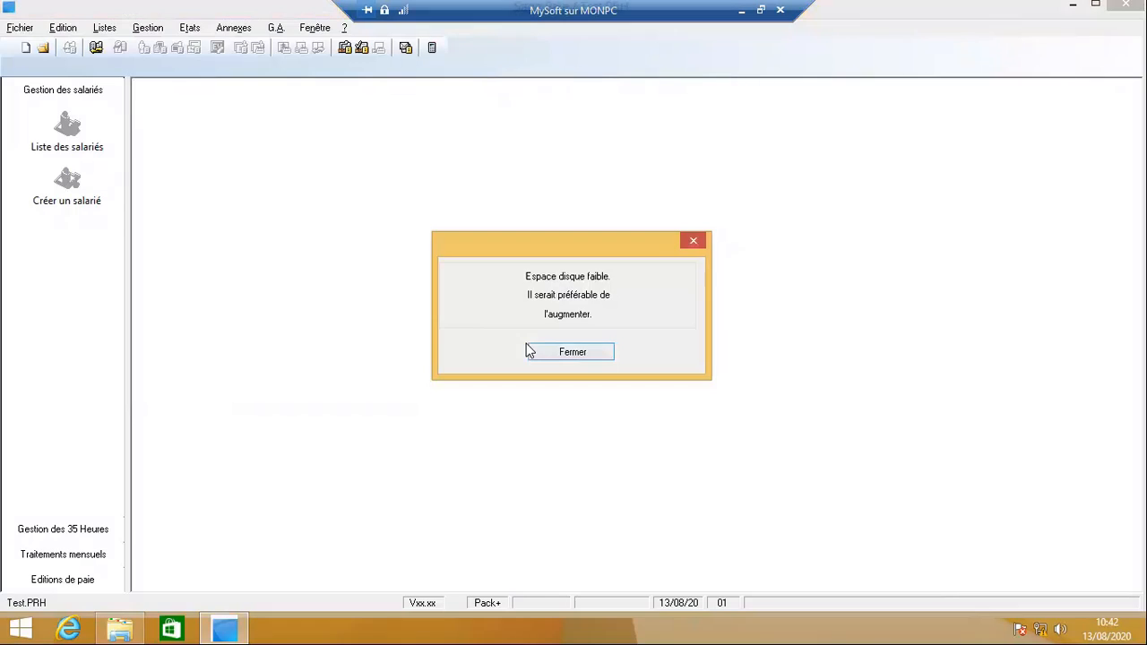
left_click(566, 352)
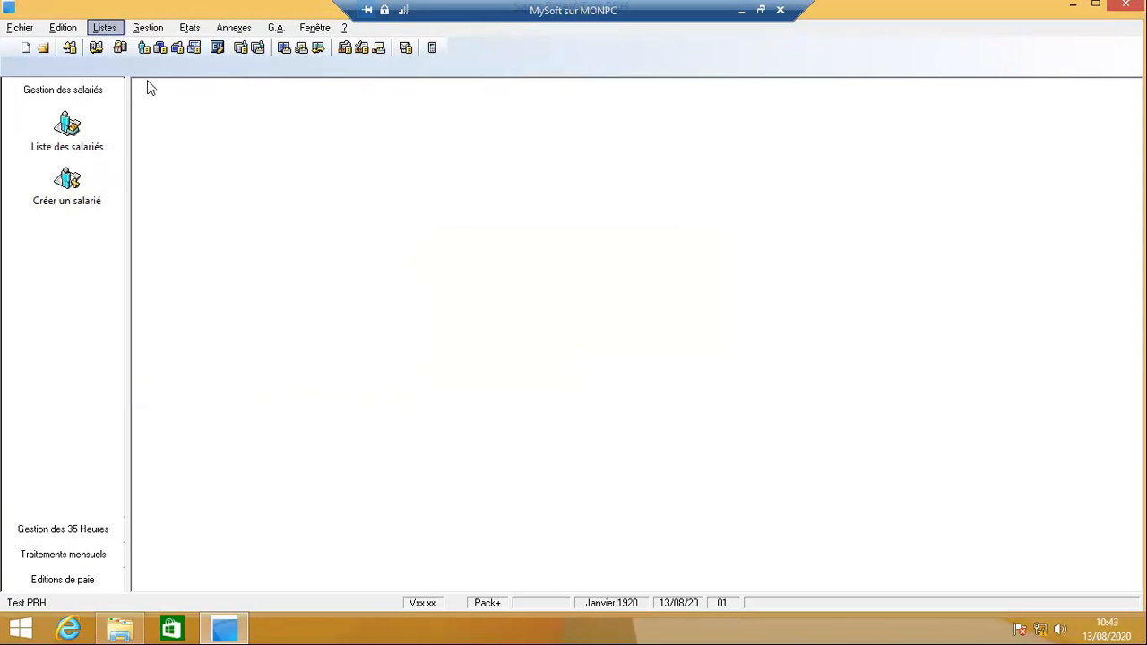
Step: Add new employee 002 (Monsieur) with the employee's surname via Listes > Fiches de personnel
left_click(112, 32)
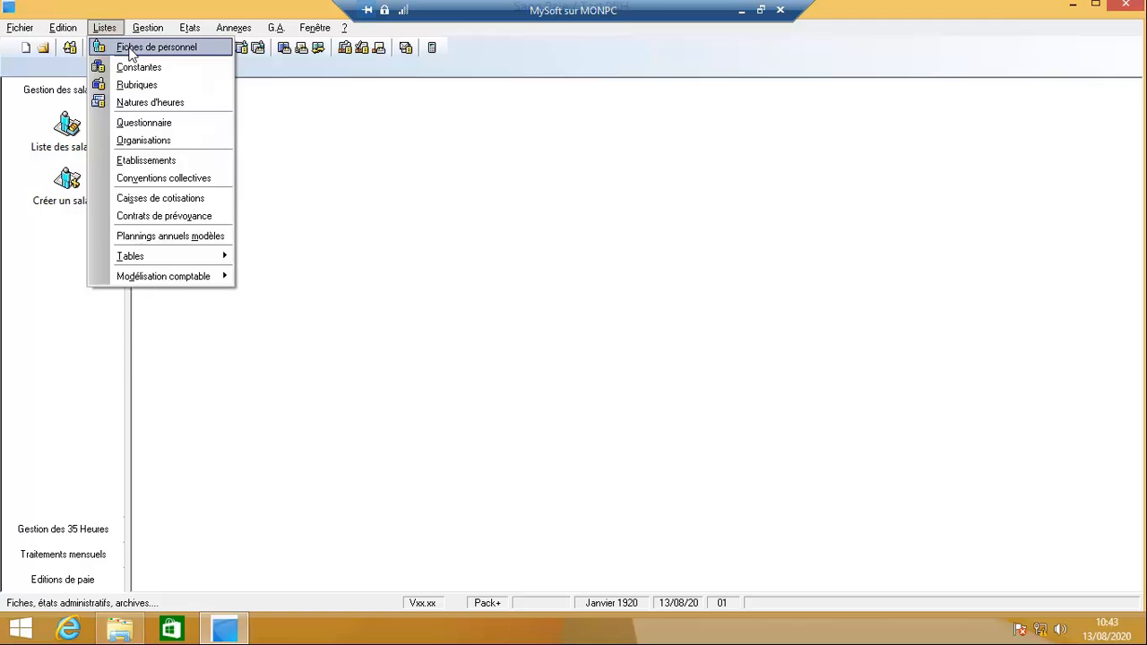
left_click(101, 46)
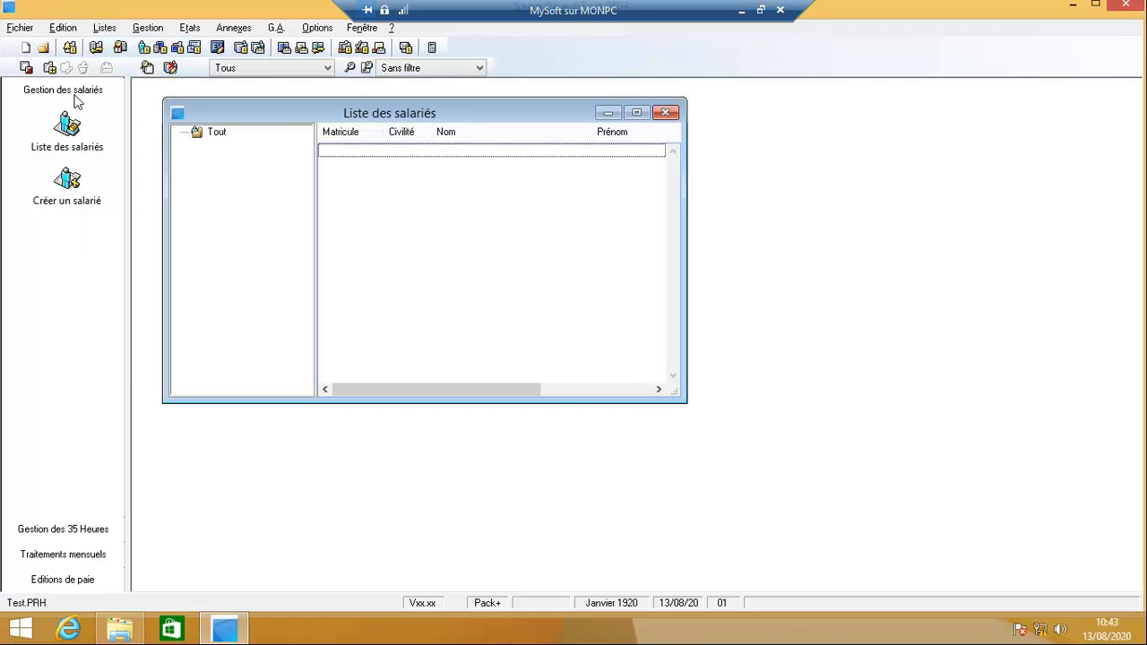
left_click(49, 68)
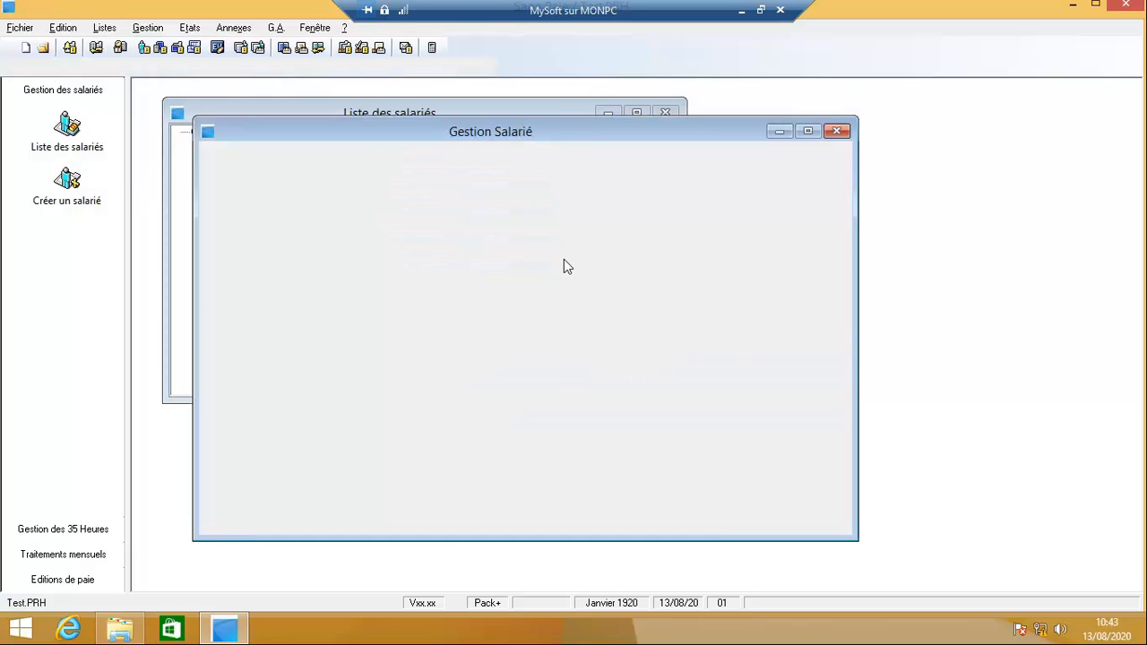
type("002")
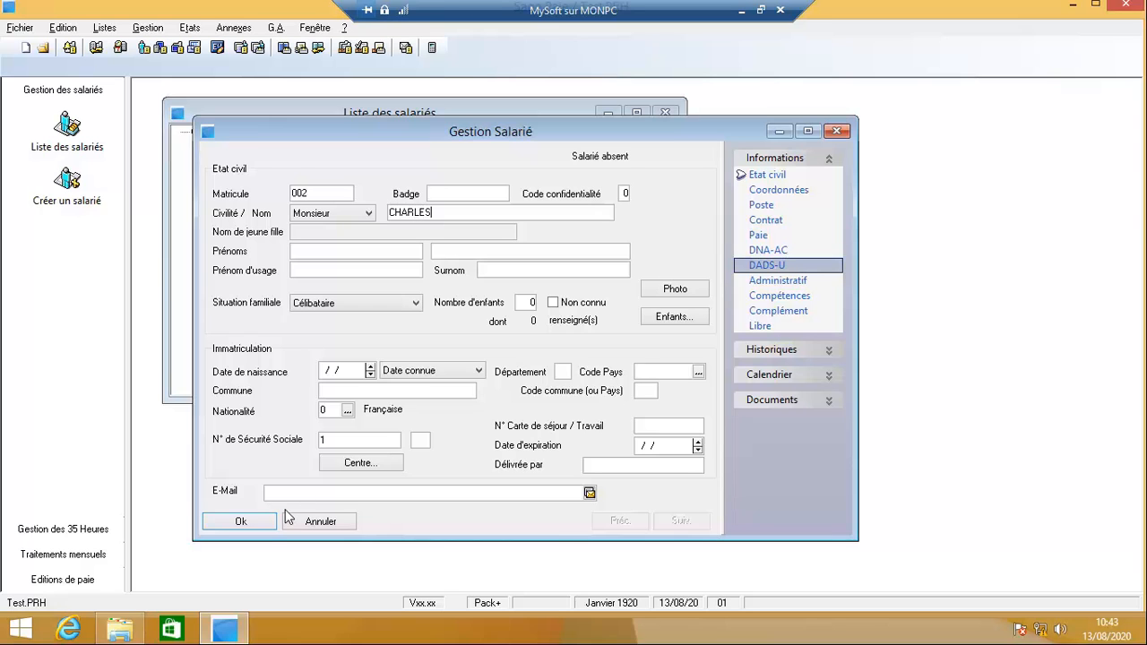
key("Return")
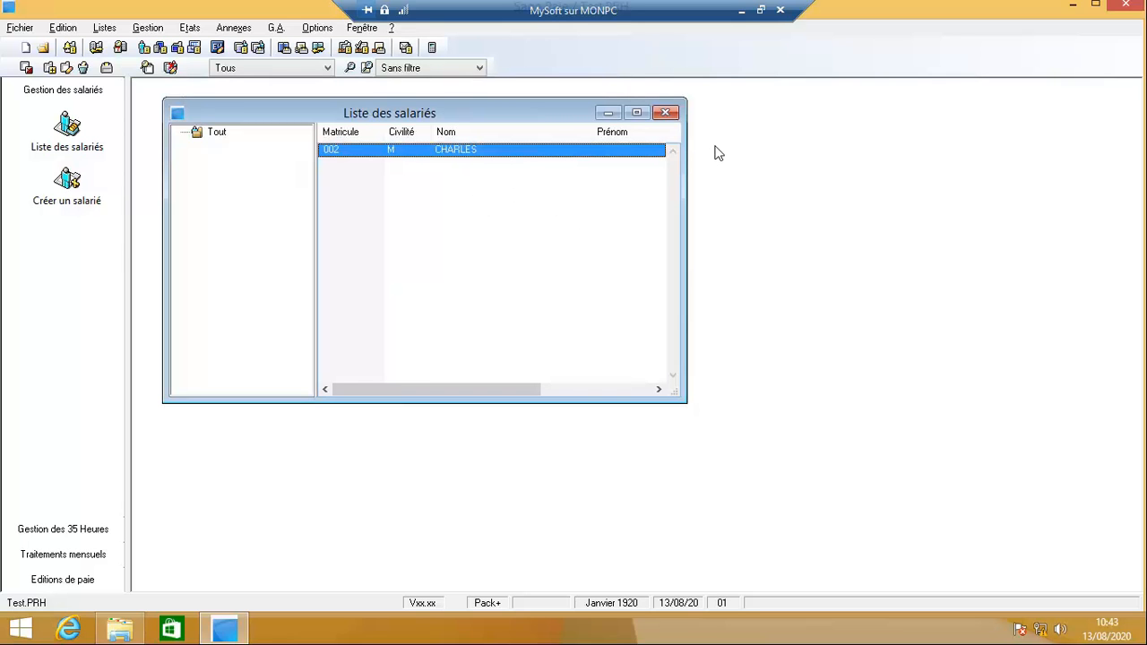
Step: Minimise the remote session and open the server's Liste des salariés, showing employee 002
left_click(742, 10)
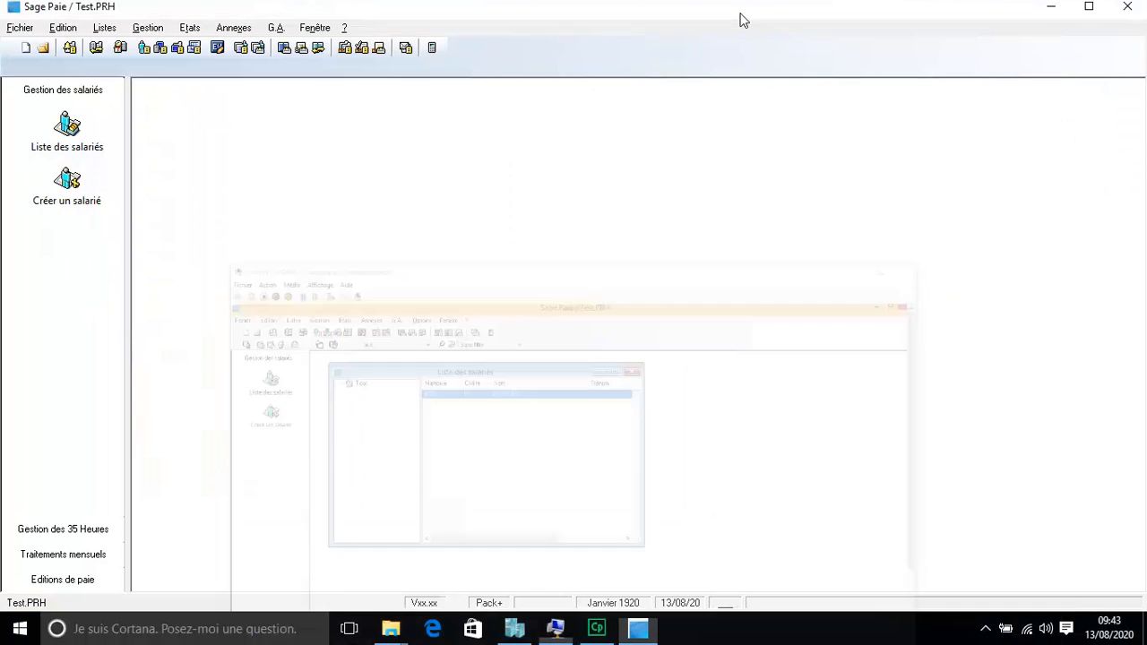
left_click(104, 28)
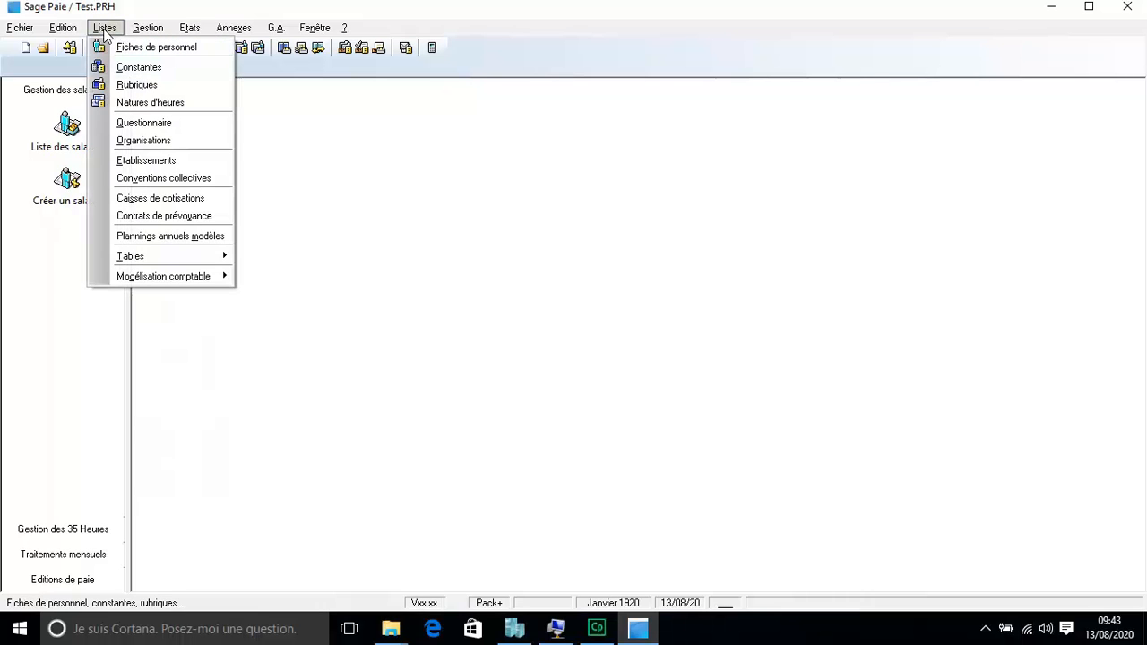
left_click(111, 51)
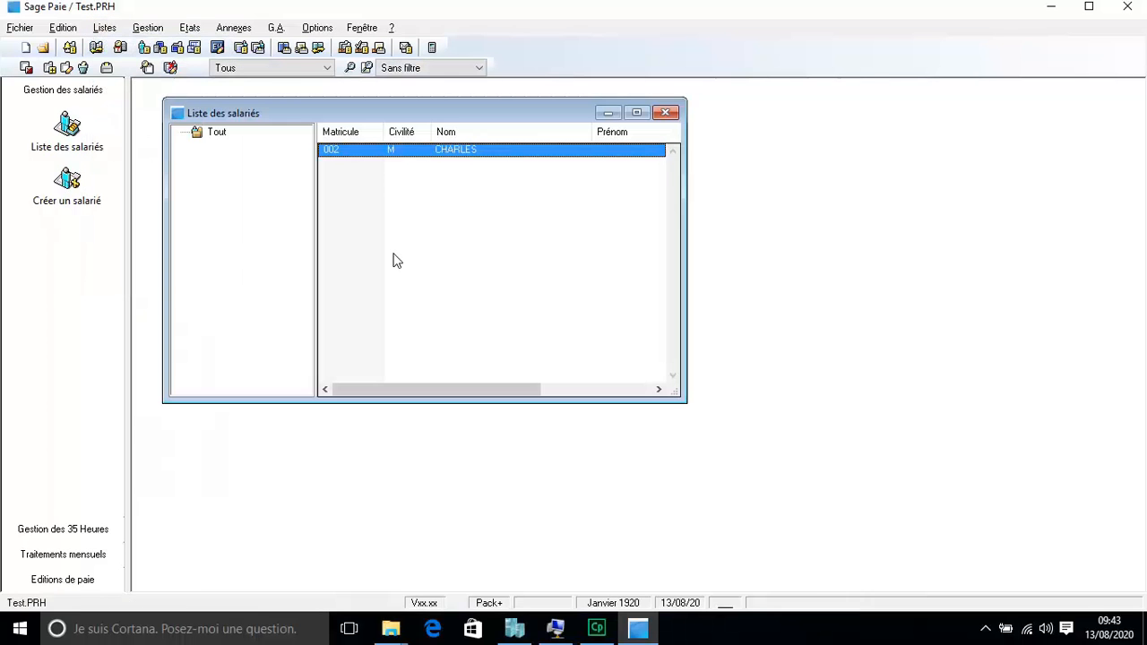